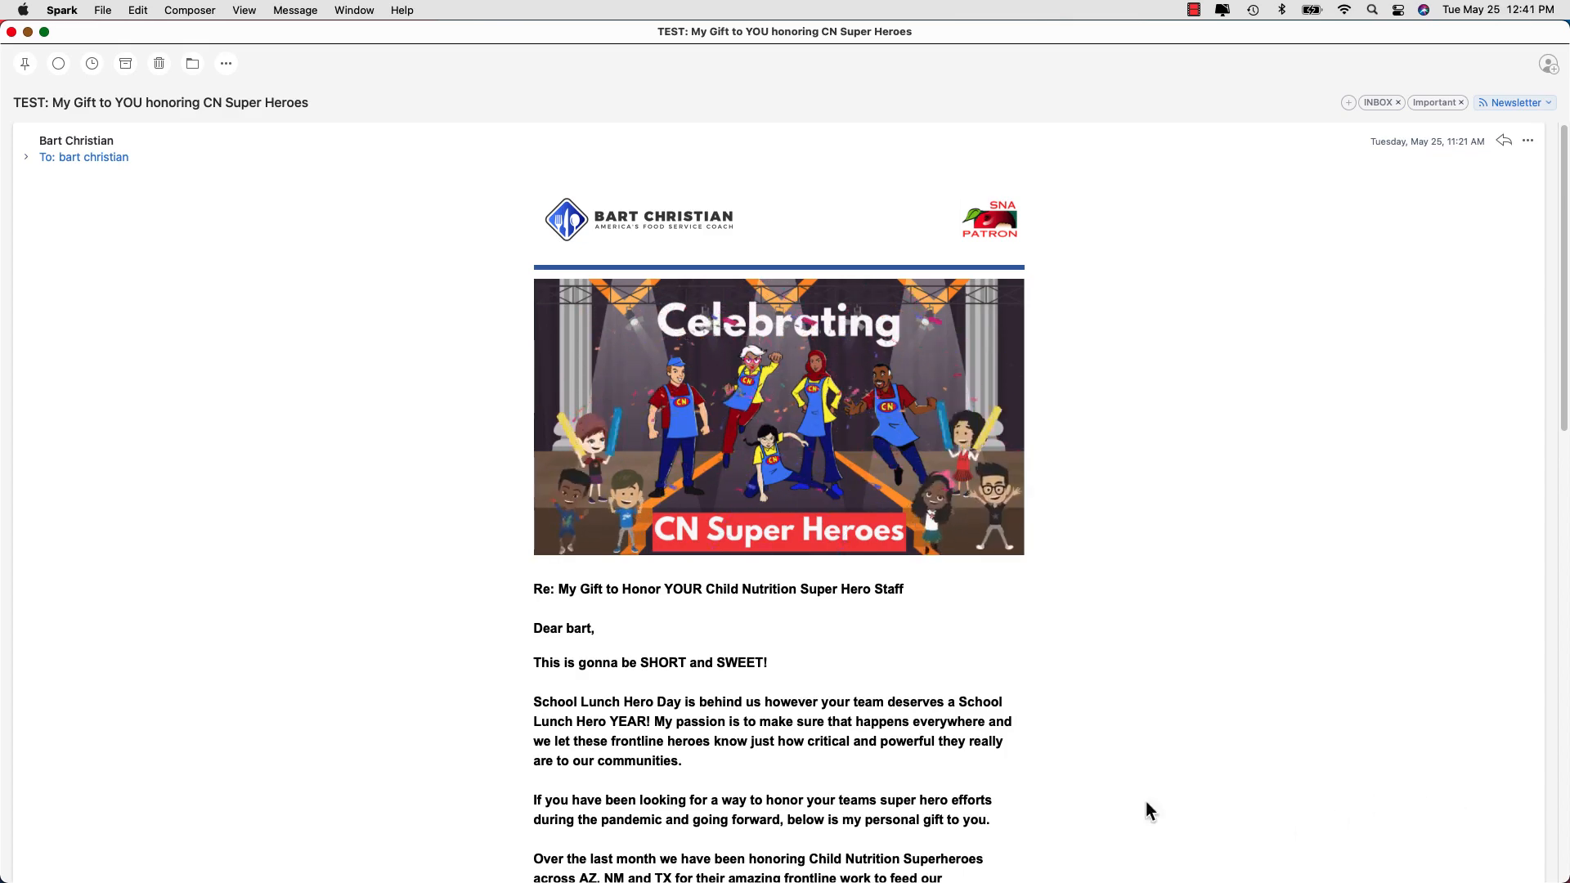
Scroll through the award email and open the Super Hero Headquarter Certificate Template link
scroll(995, 780, "down", 3)
scroll(994, 775, "down", 9)
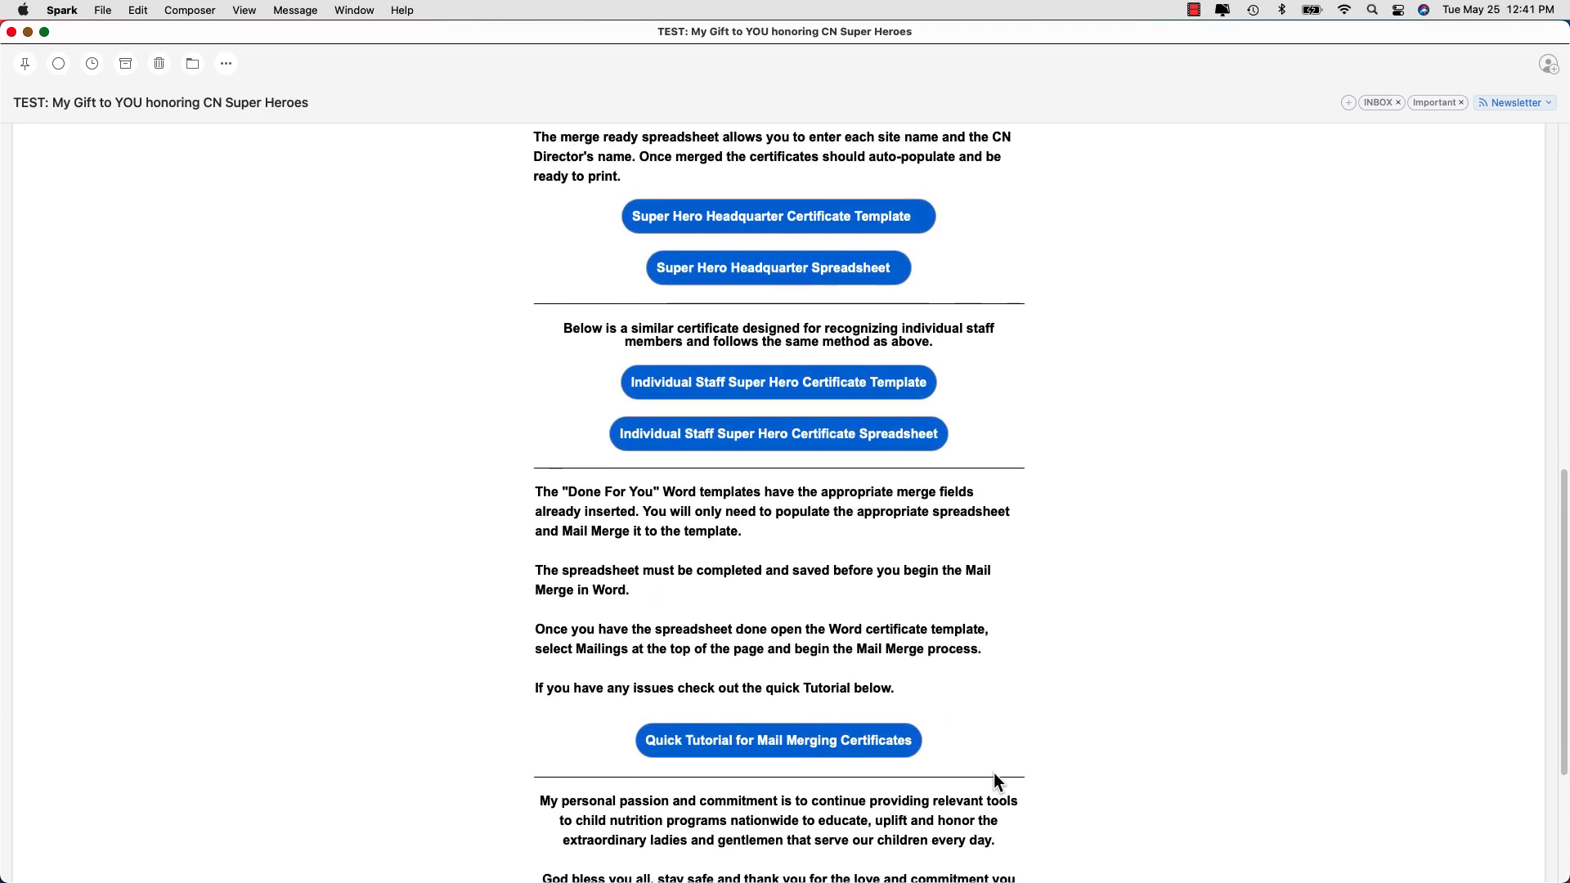
scroll(994, 773, "down", 1)
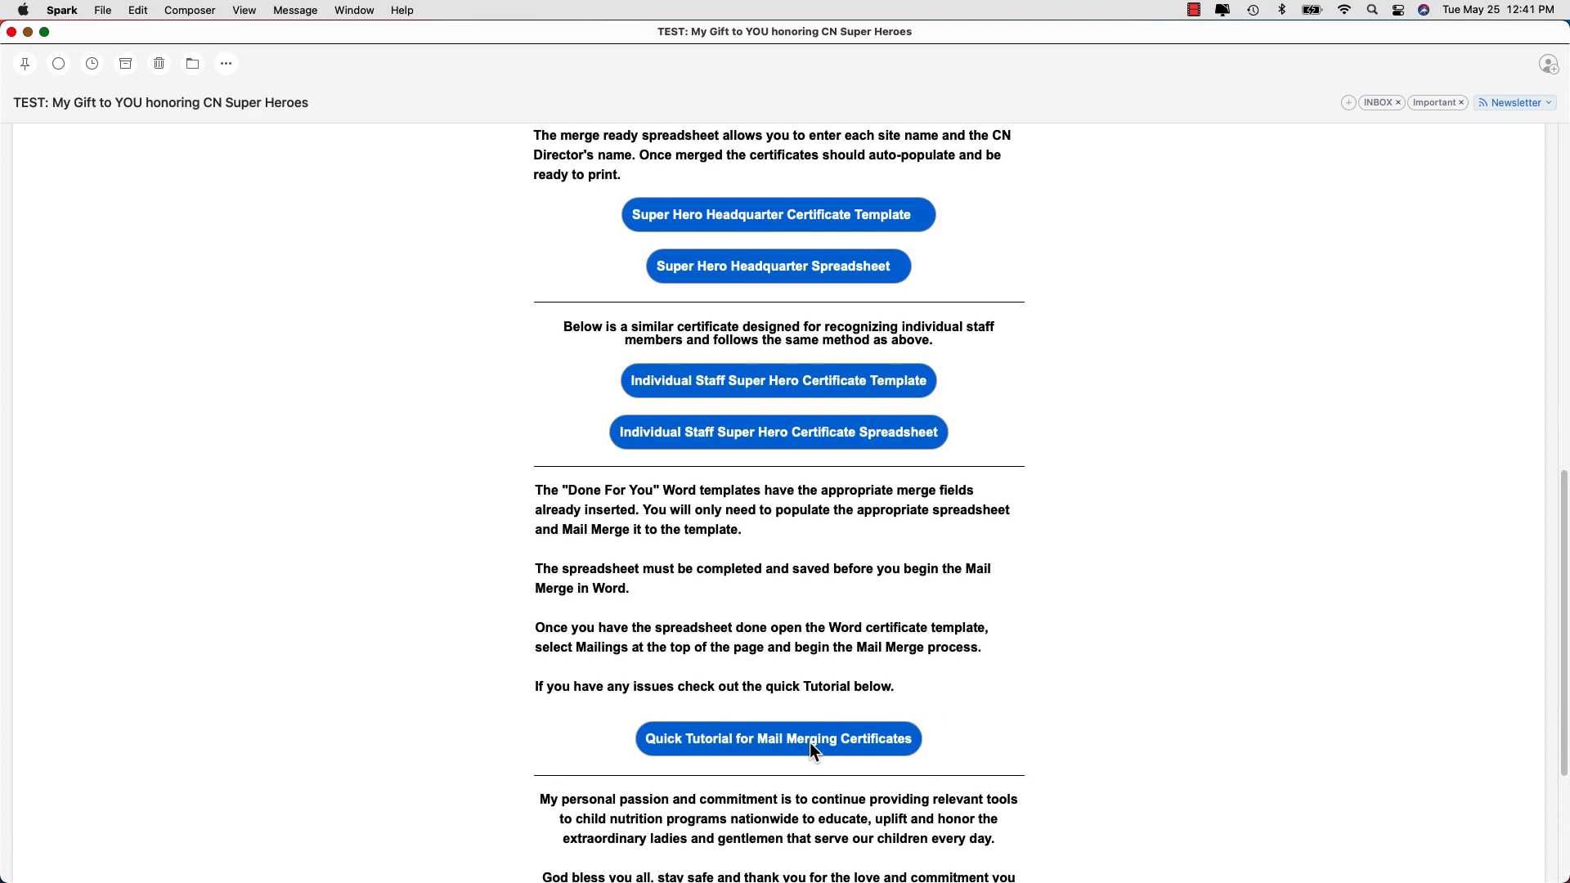
scroll(809, 748, "up", 2)
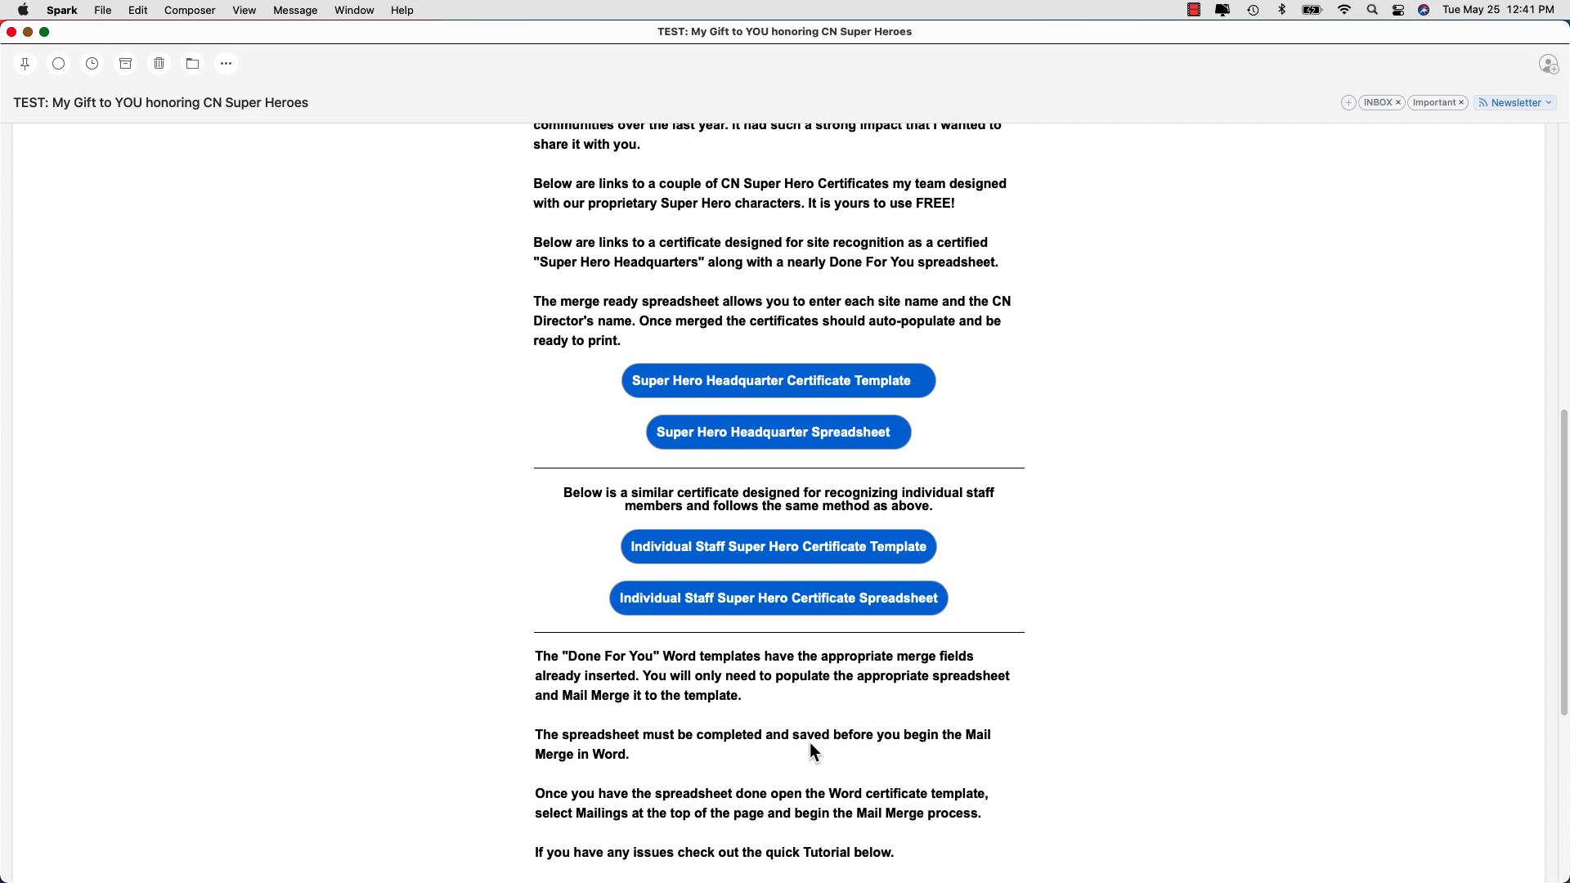
left_click(806, 385)
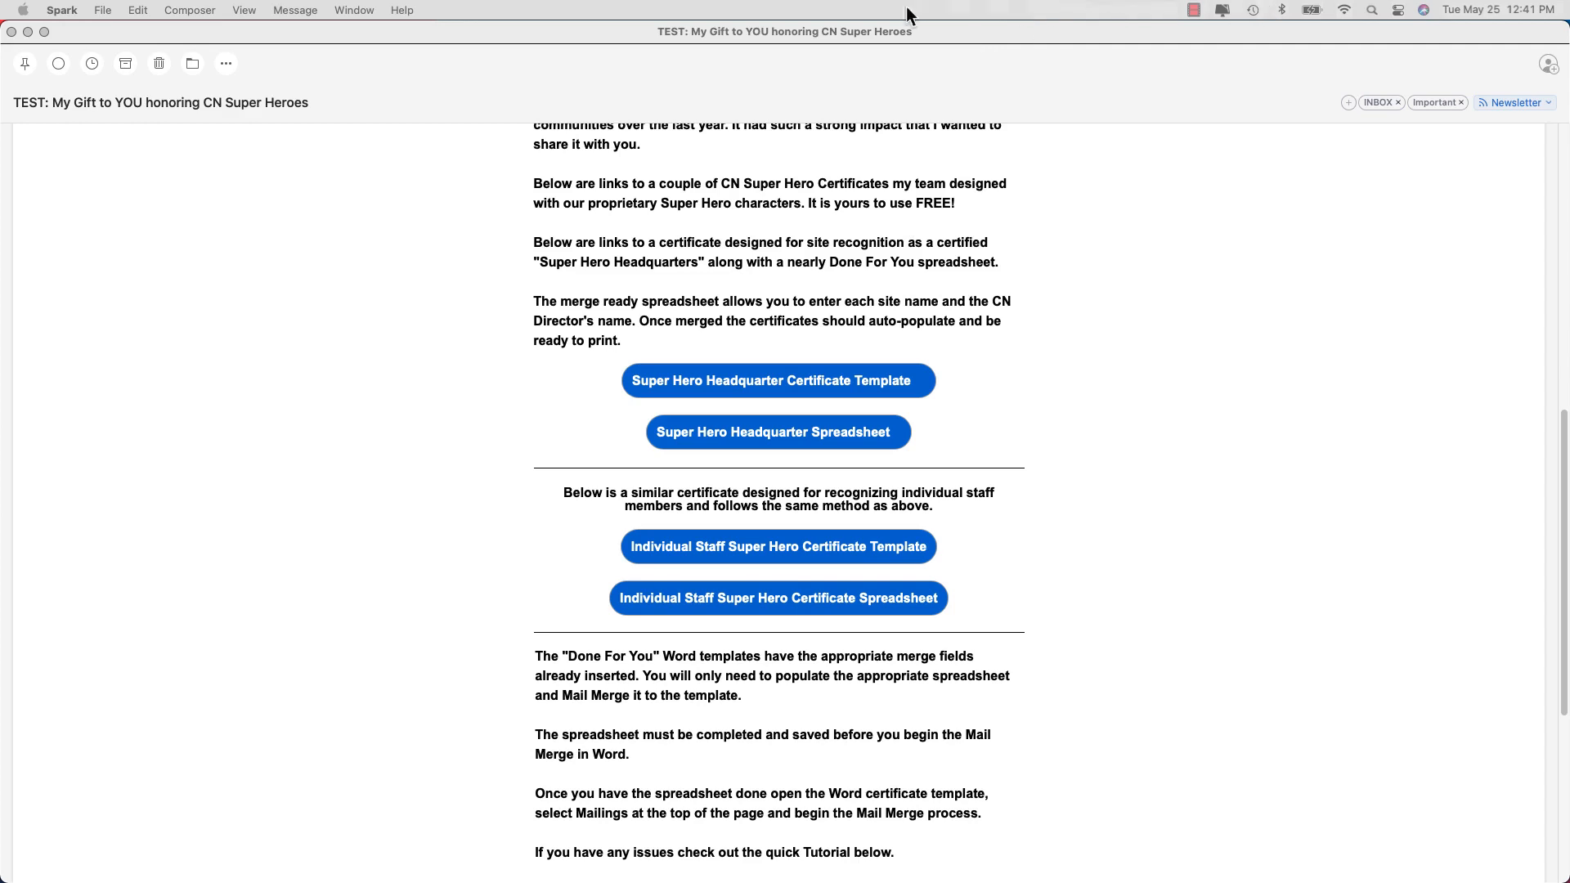
Un-maximize the Spark email window so the Downloads folder is visible beside it
left_click(45, 32)
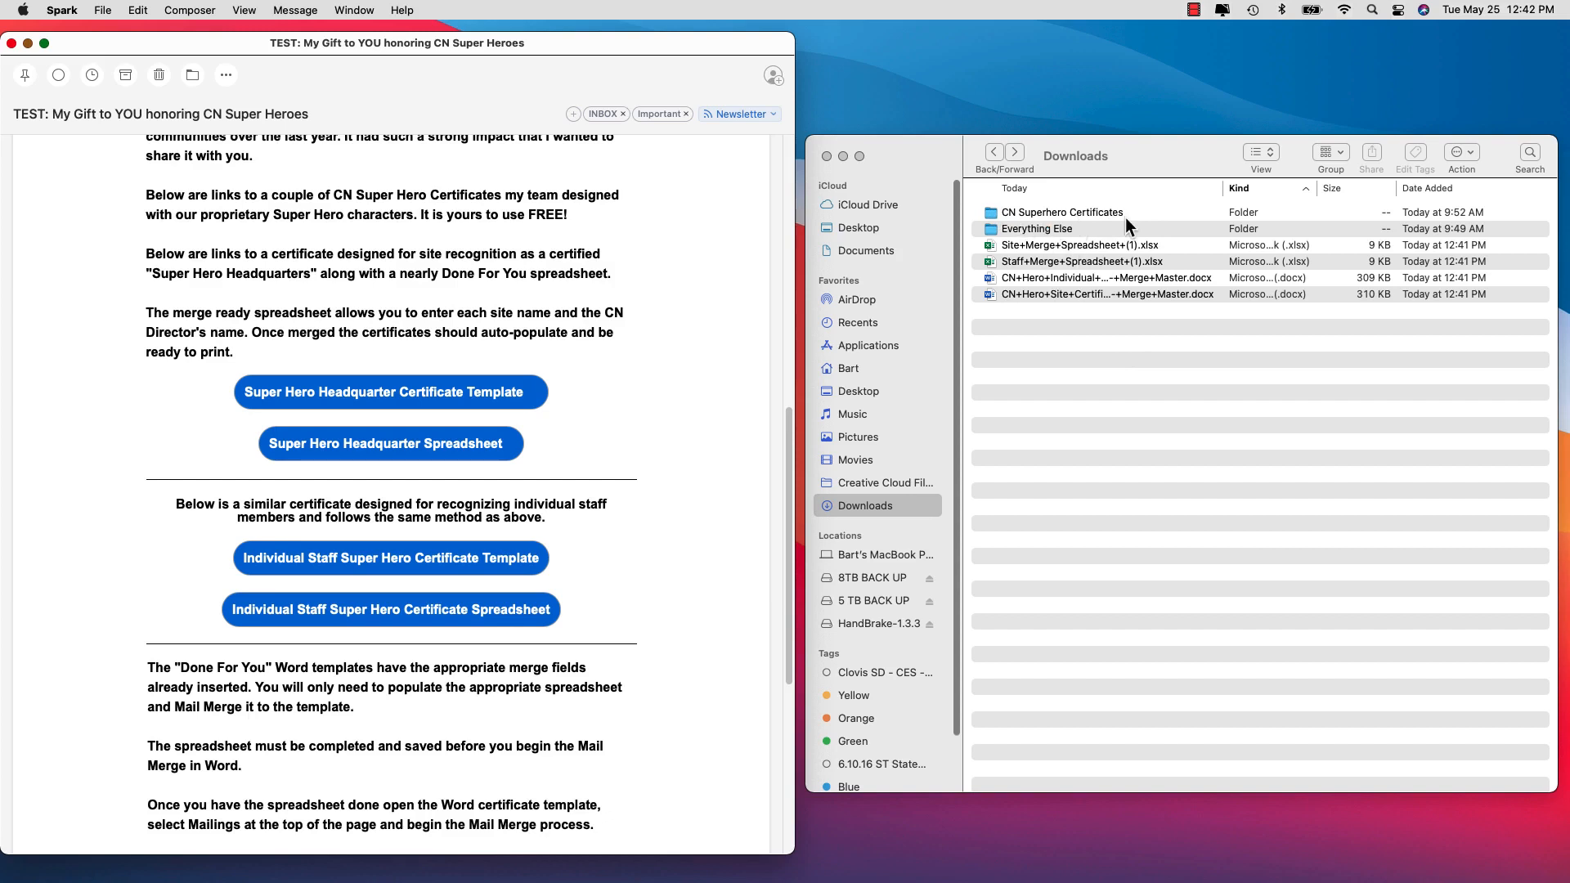
Move all four downloaded .xlsx and .docx files into CN Superhero Certificates and open that folder
left_click(995, 247)
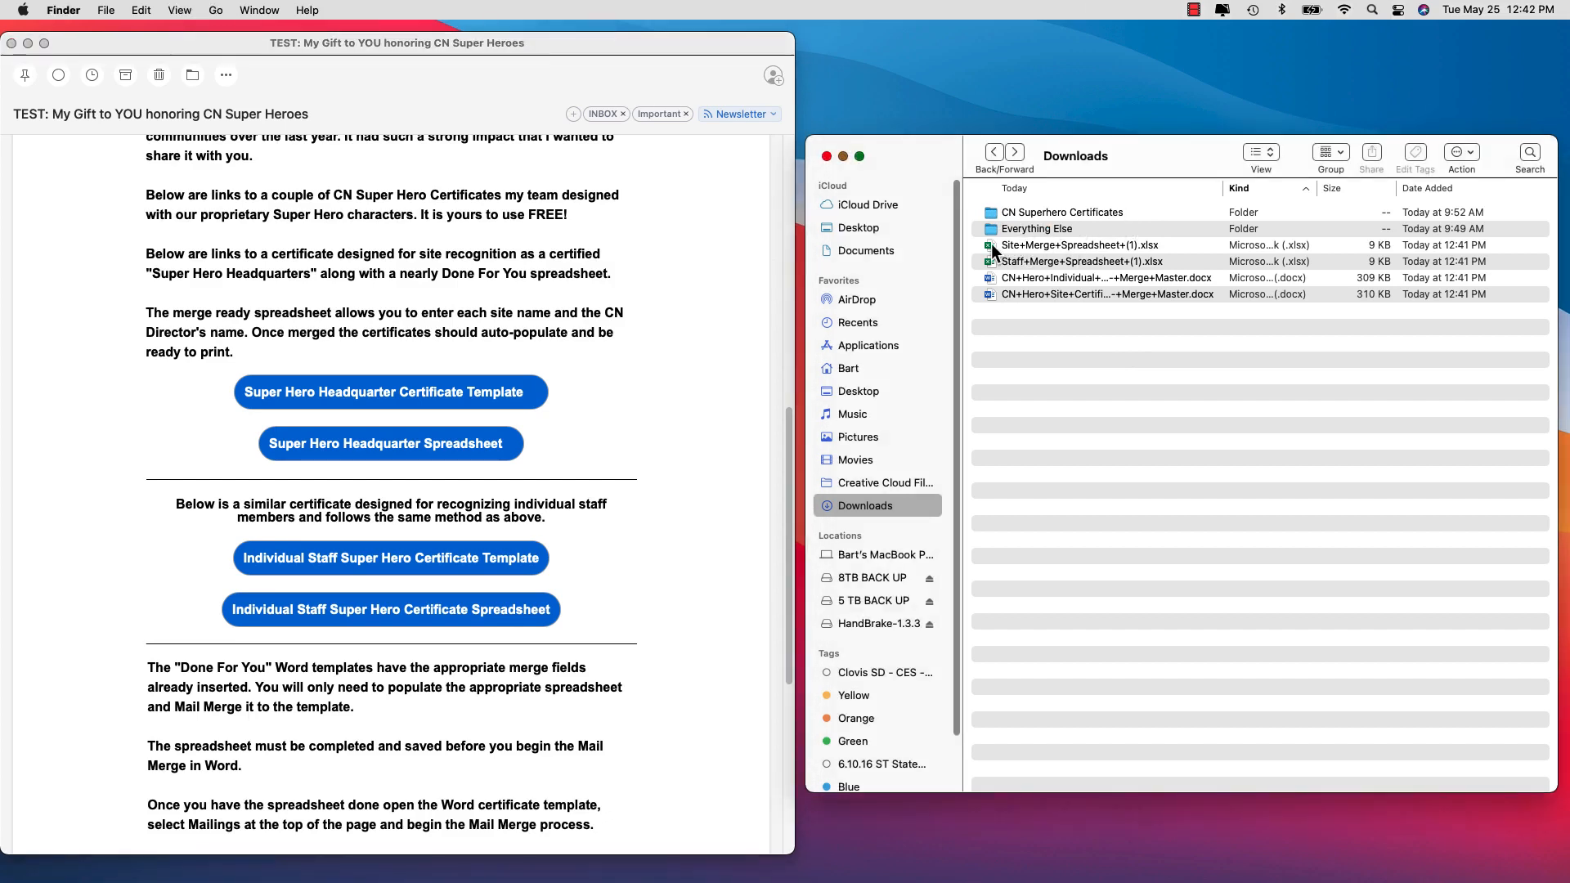
left_click(995, 246)
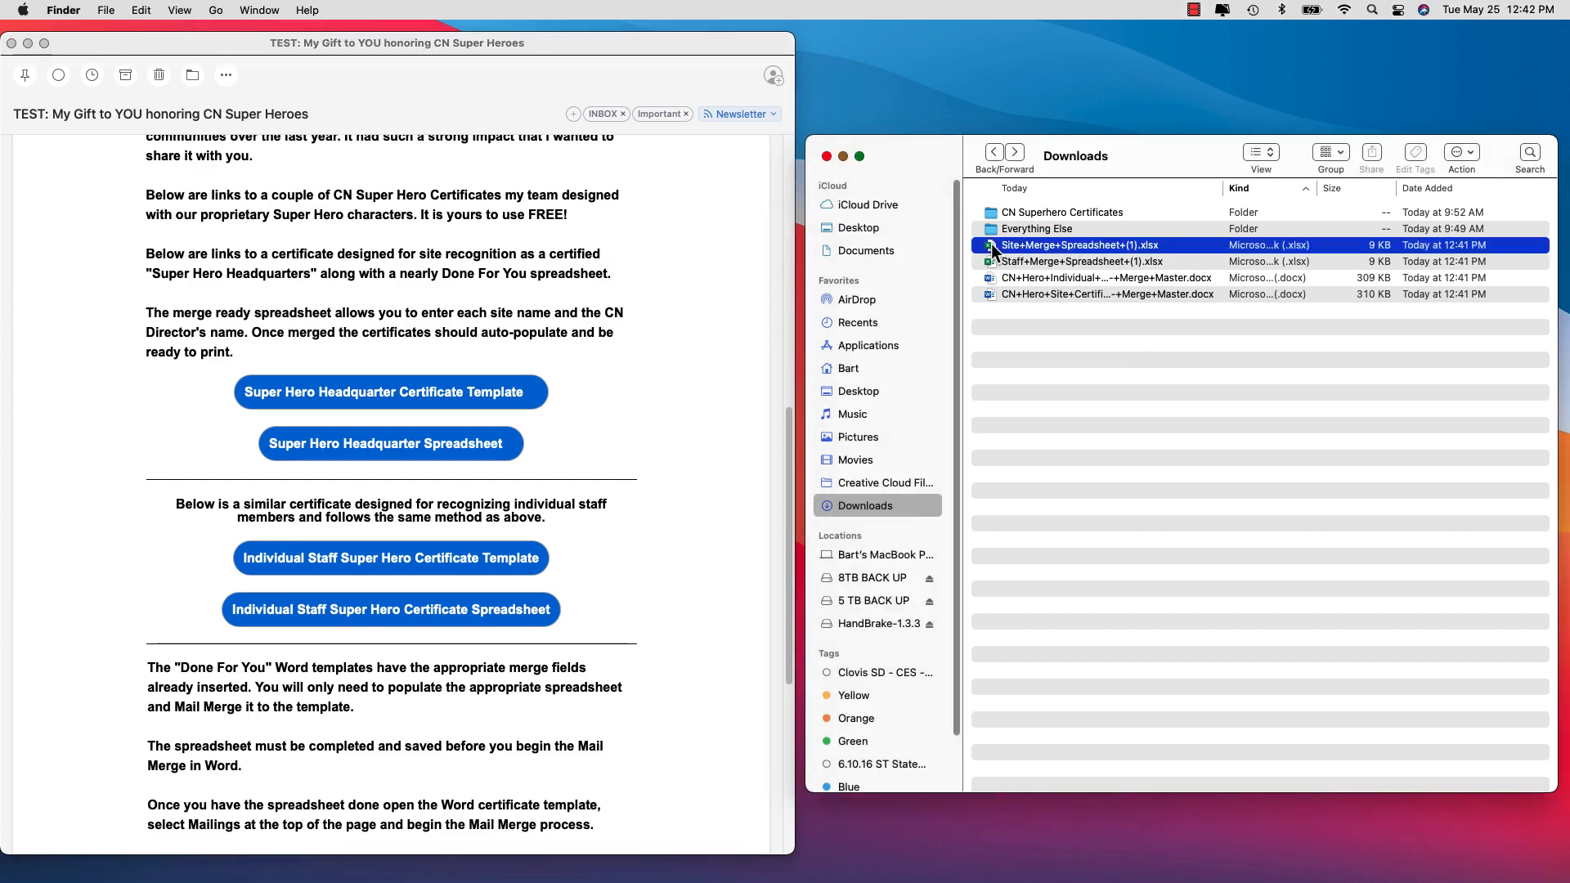
left_click(992, 294, "shift")
left_click_drag(989, 292, 1024, 220)
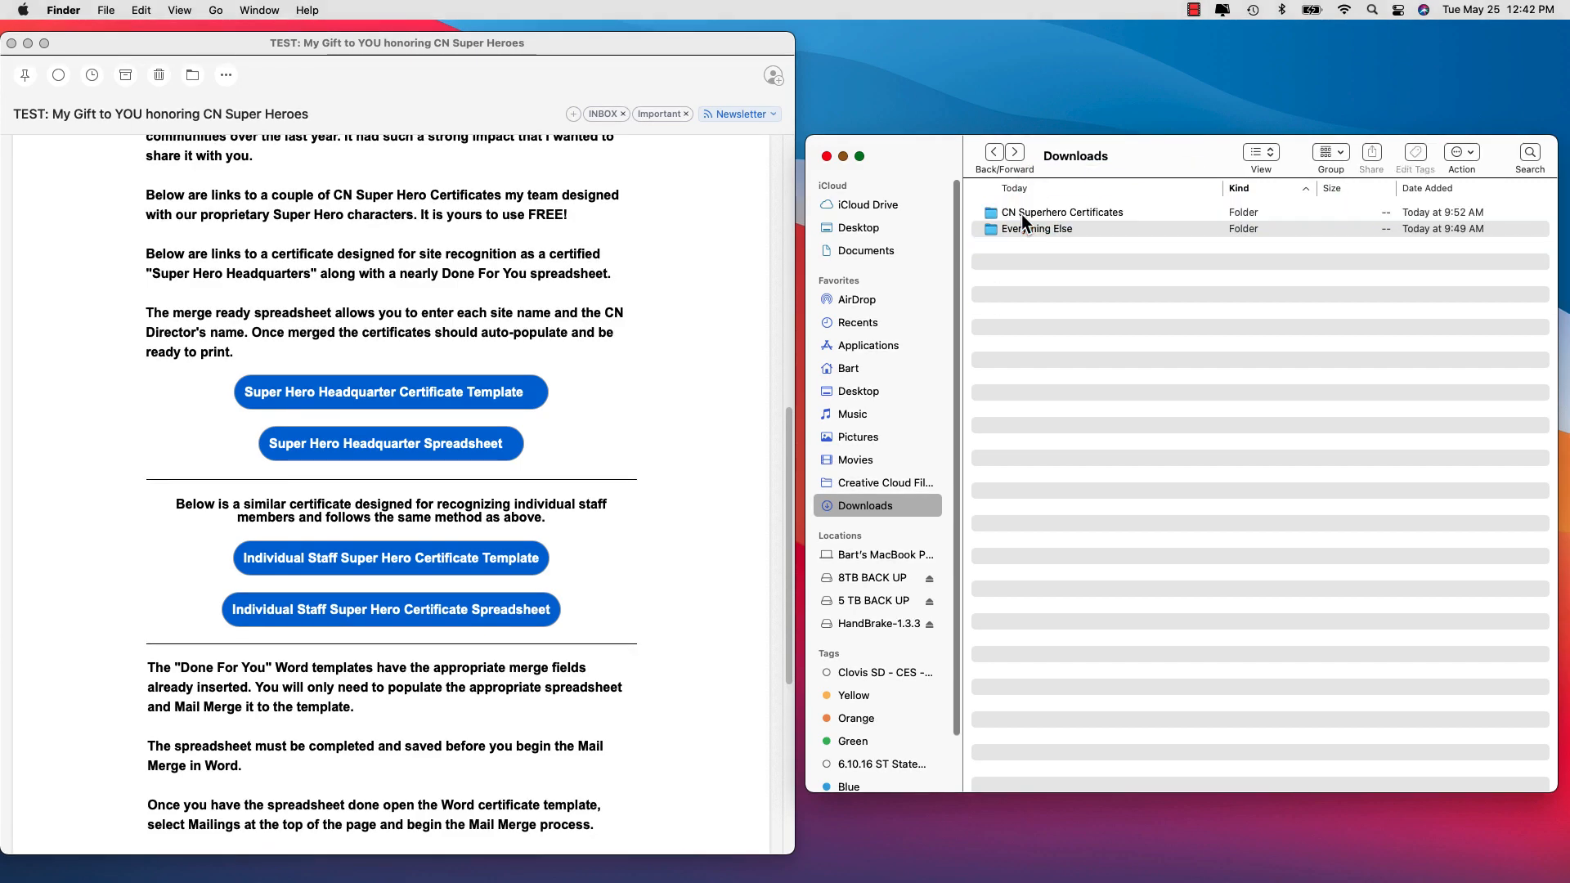
double_click(989, 214)
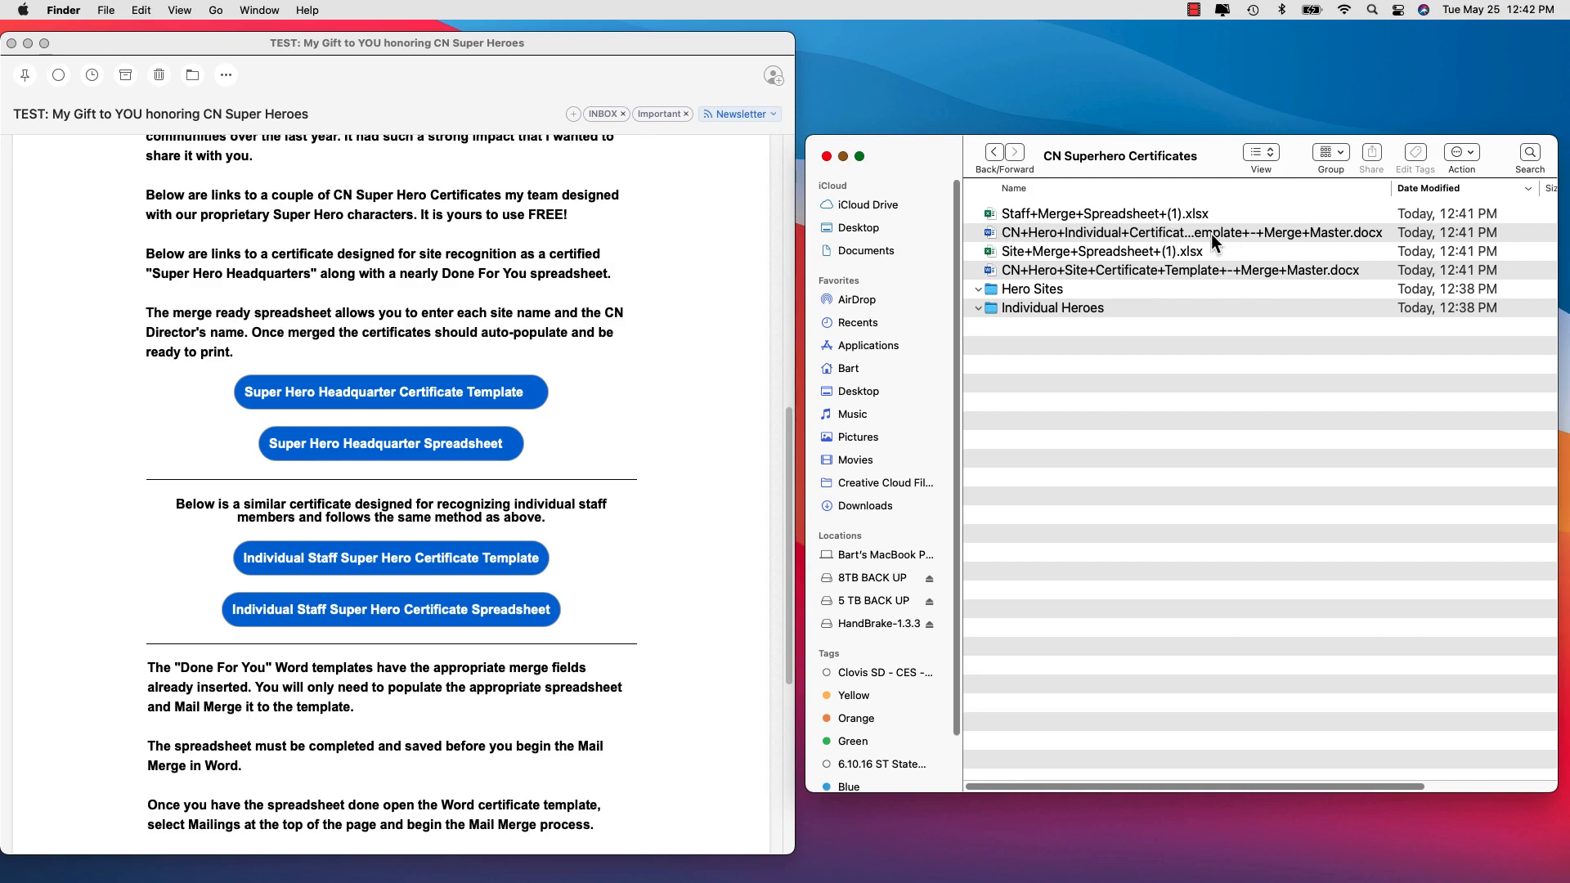
Move the staff merge spreadsheet and individual certificate template into Individual Heroes
left_click(1017, 213)
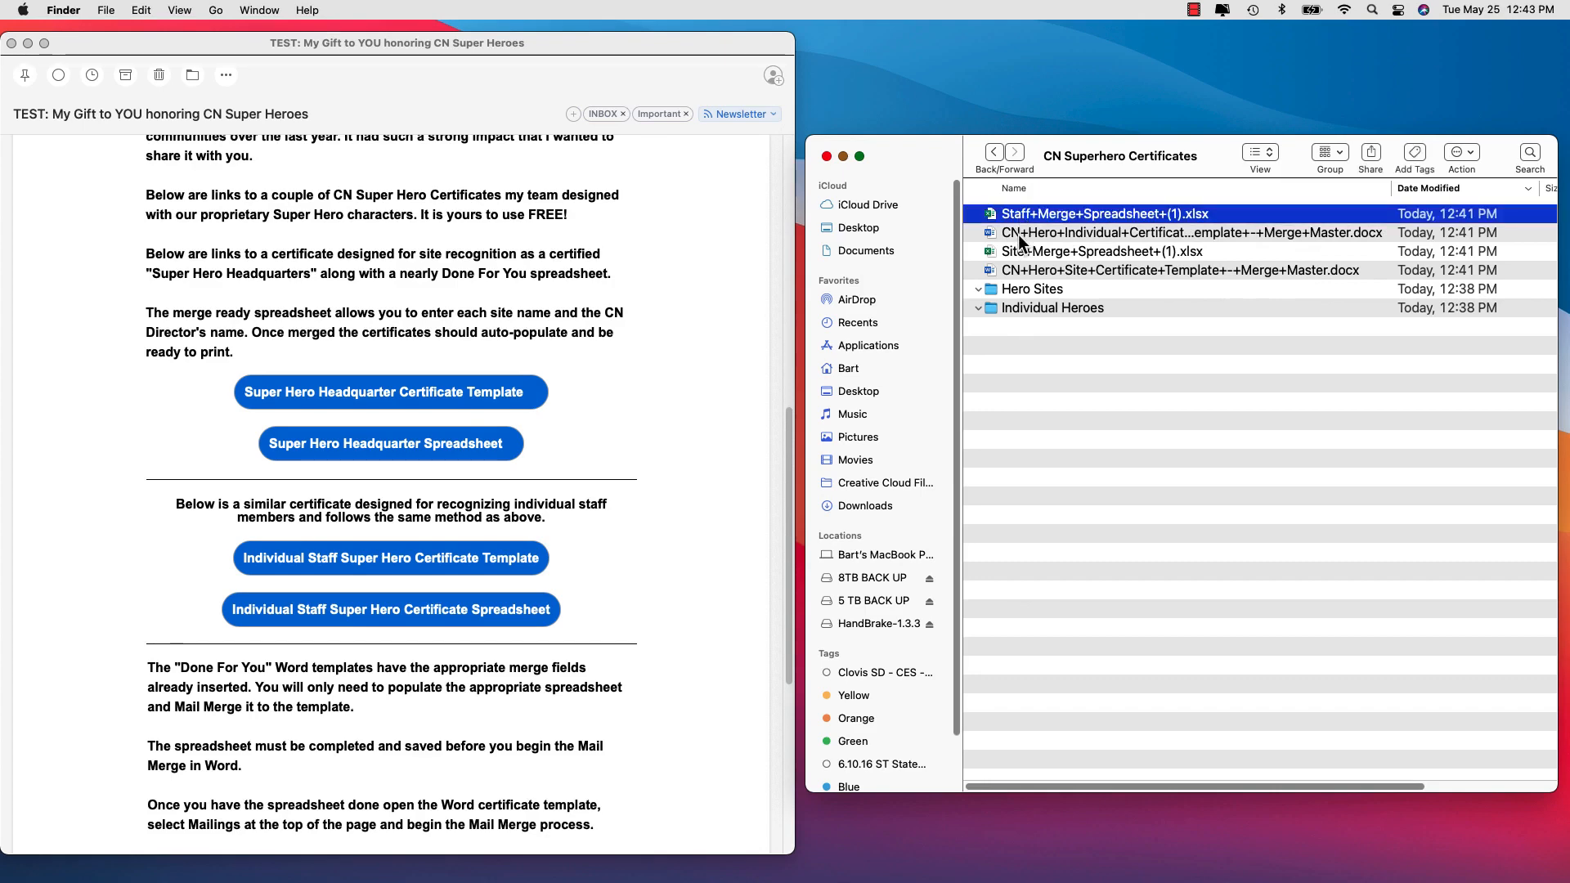
left_click(1018, 234, "super")
left_click_drag(993, 233, 989, 311)
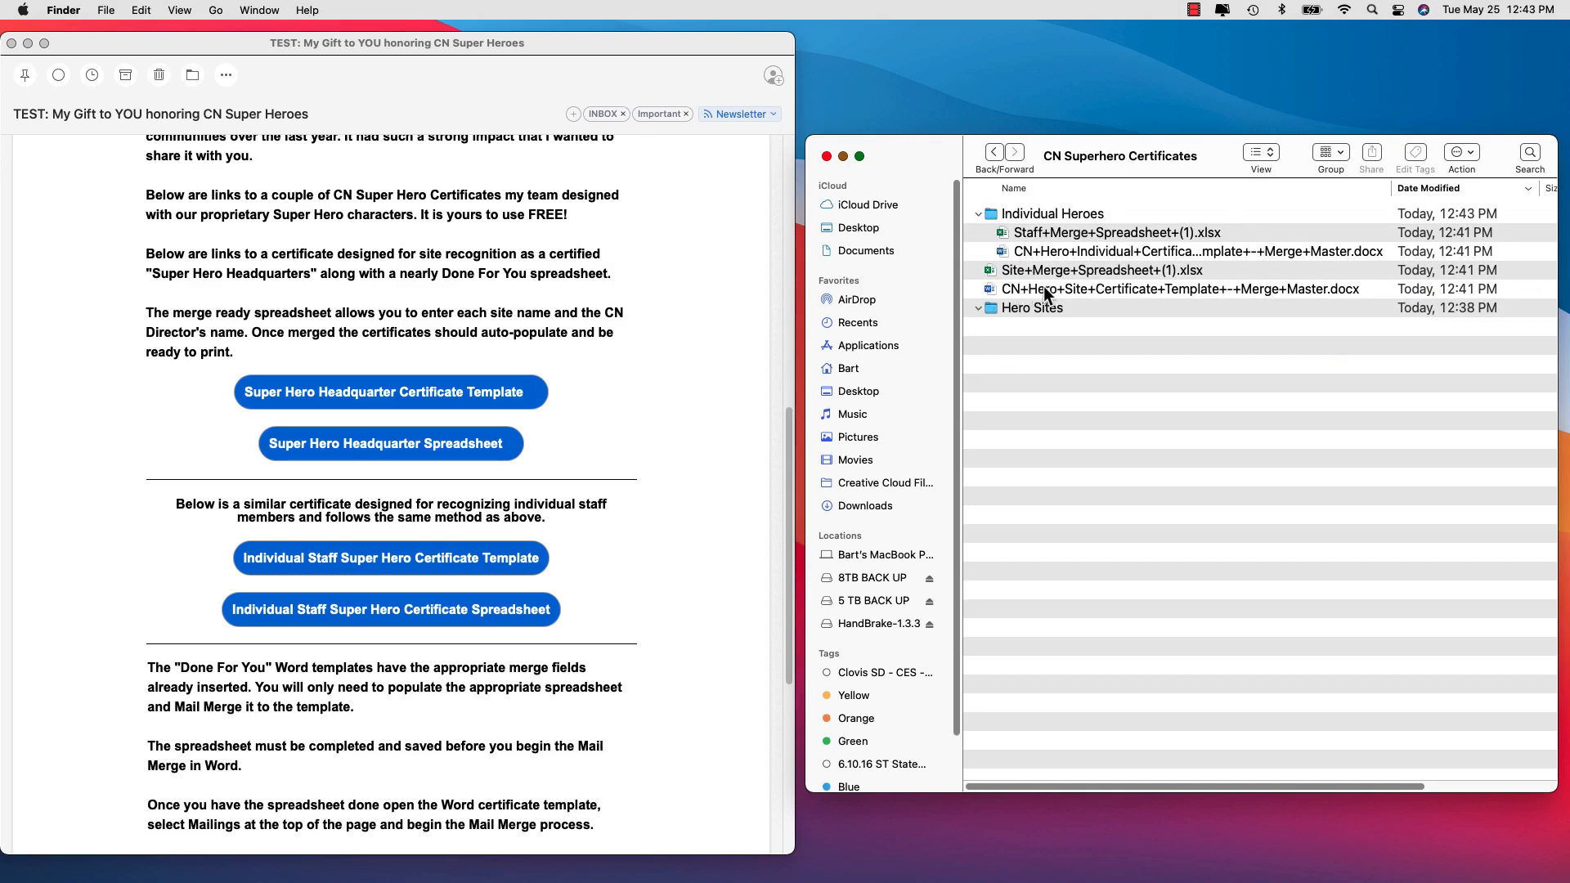
Move the site merge spreadsheet and site certificate template into Hero Sites, then open the site spreadsheet
left_click(993, 271)
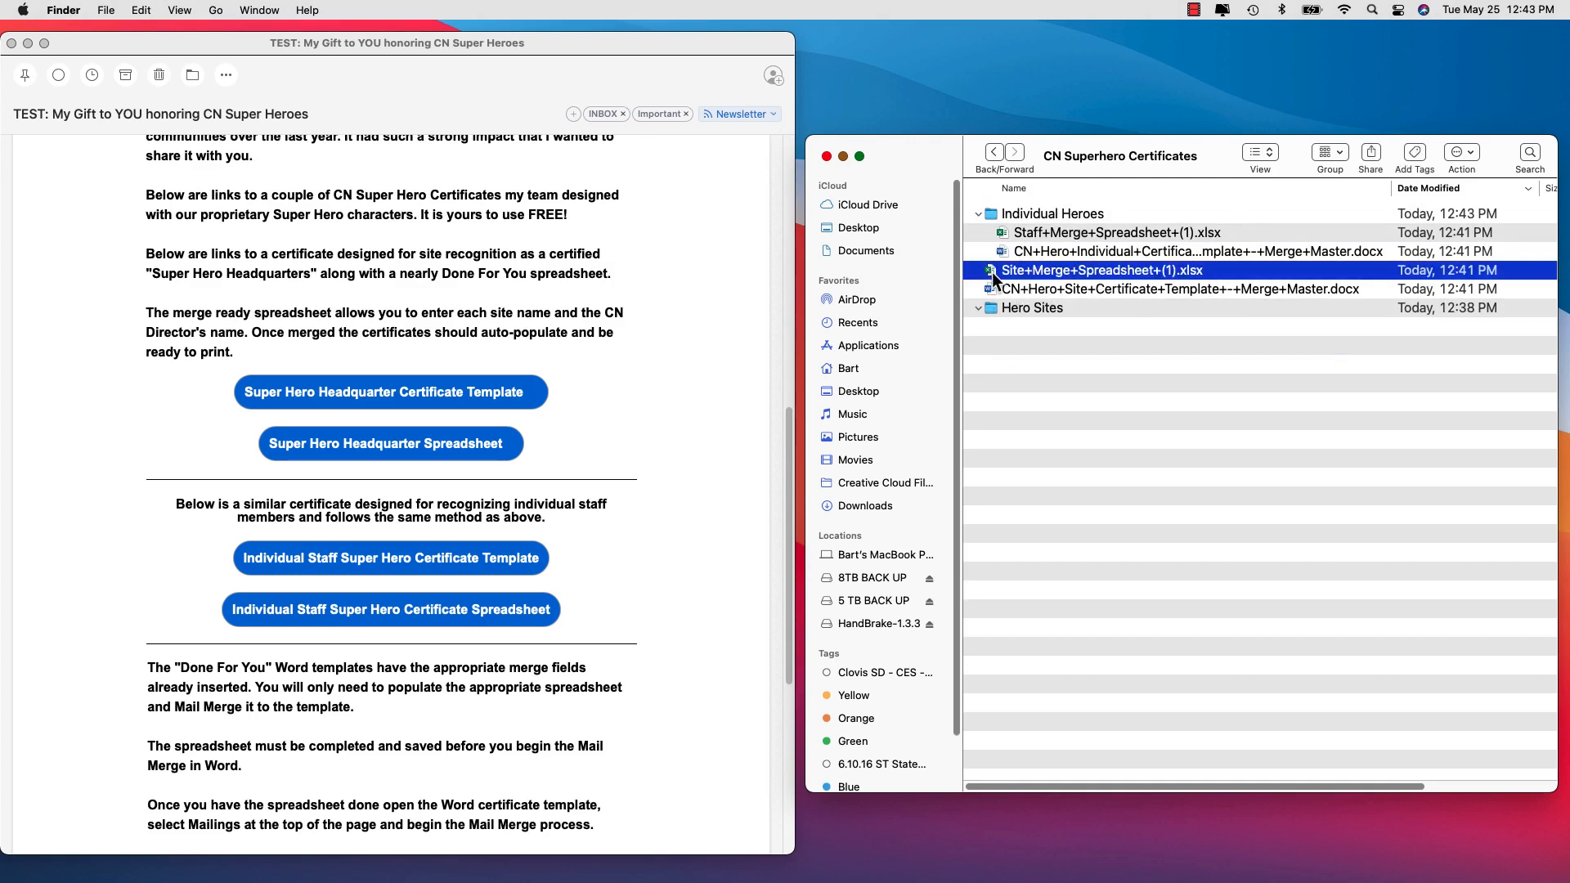
left_click(993, 291, "shift")
left_click_drag(992, 291, 993, 308)
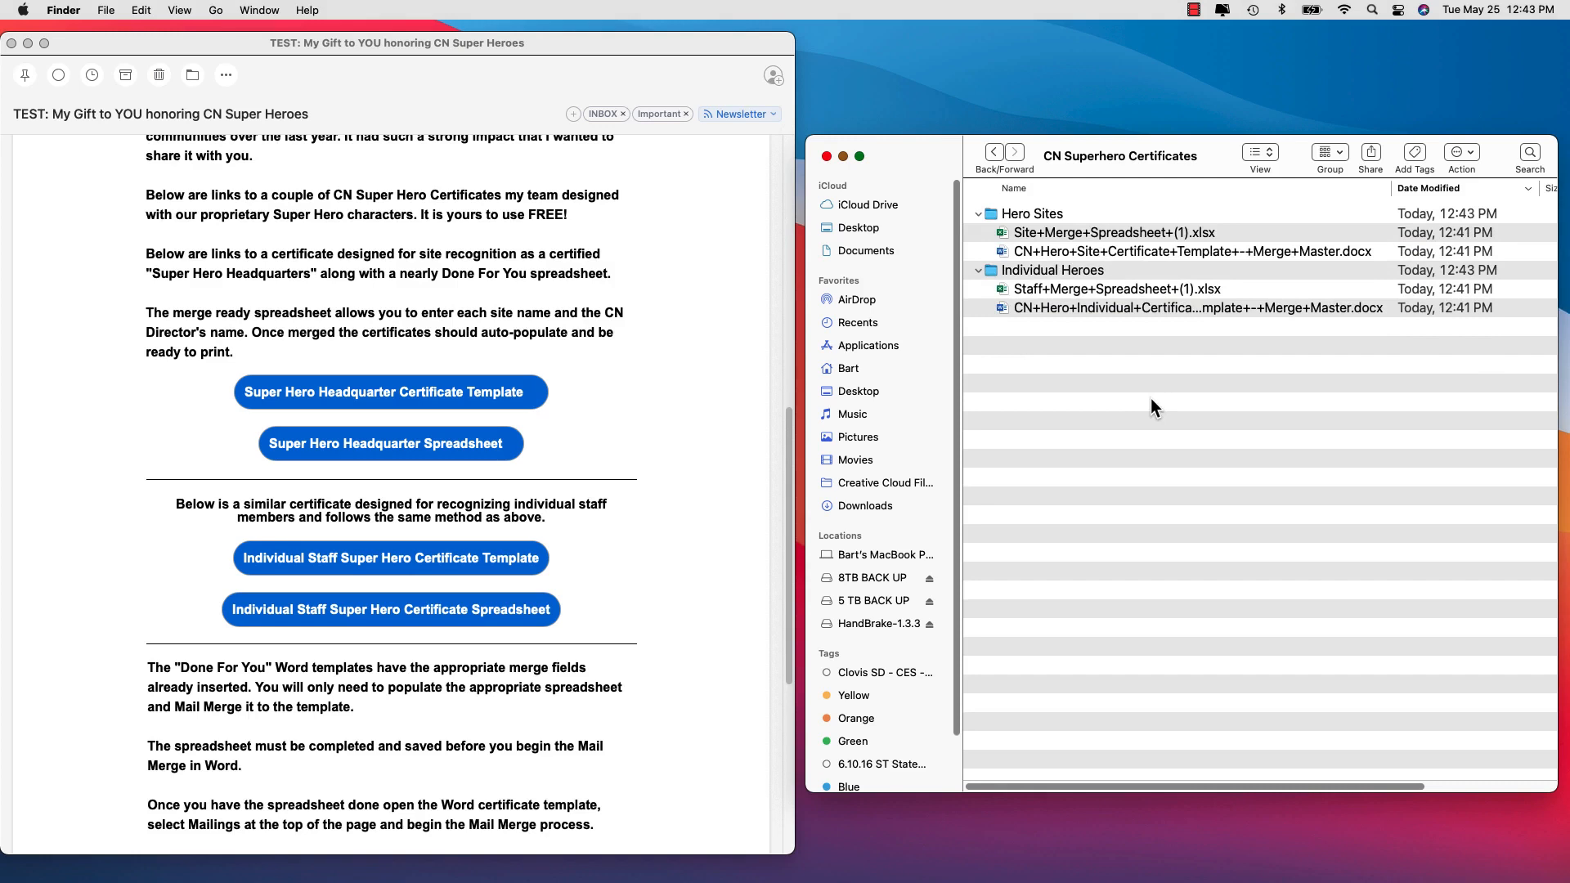
double_click(1058, 236)
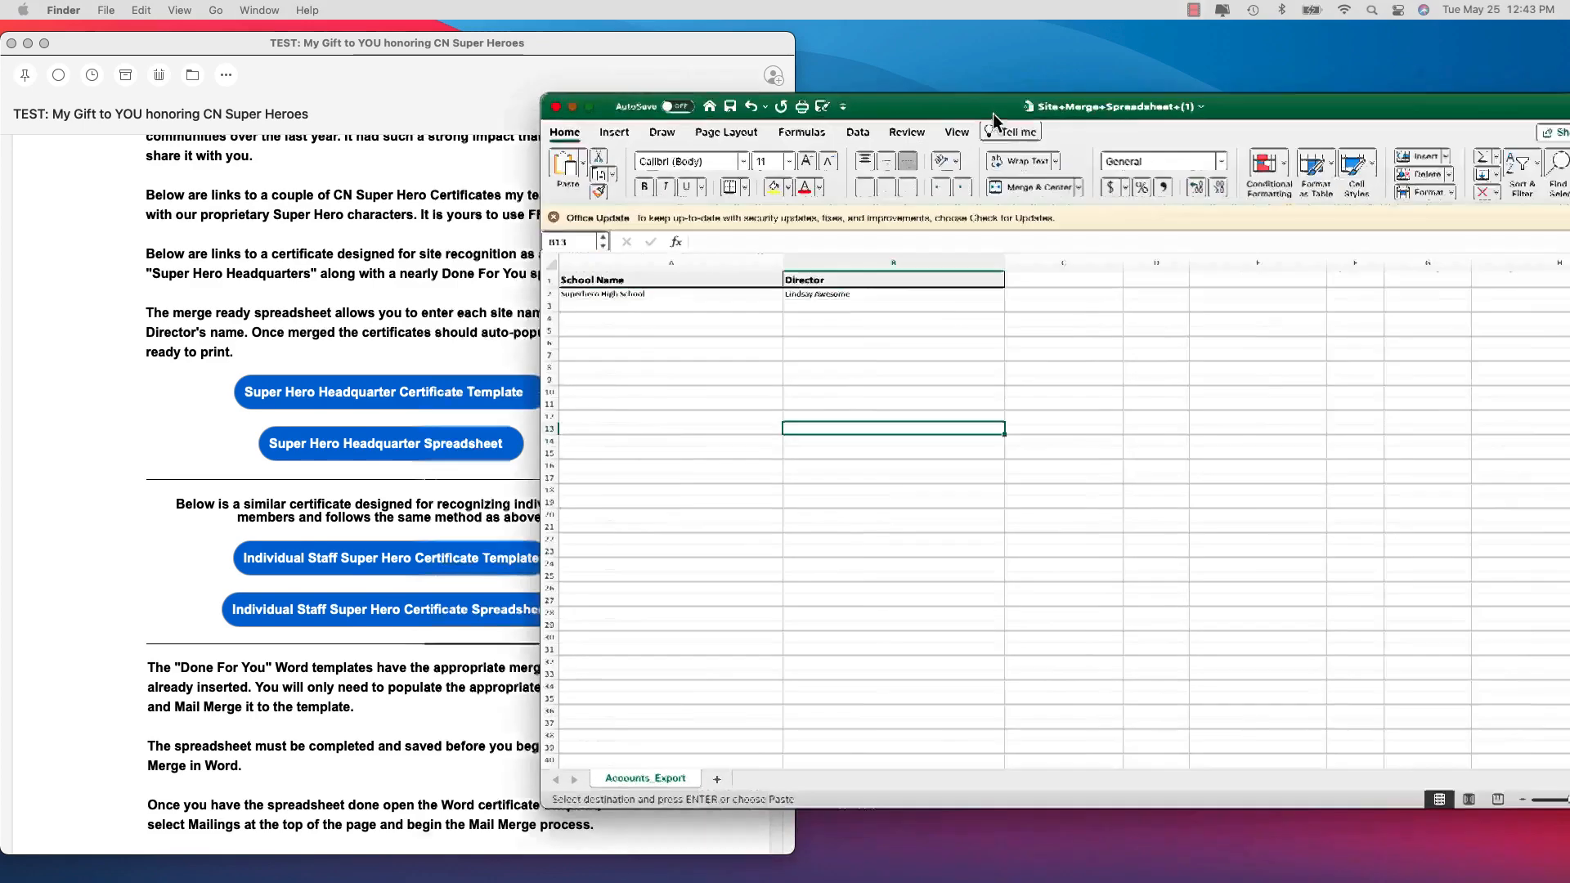
Paste Avenger High School, Marvel Middle School and Justice Elementary School into cells A2:A4
left_click_drag(993, 115, 708, 105)
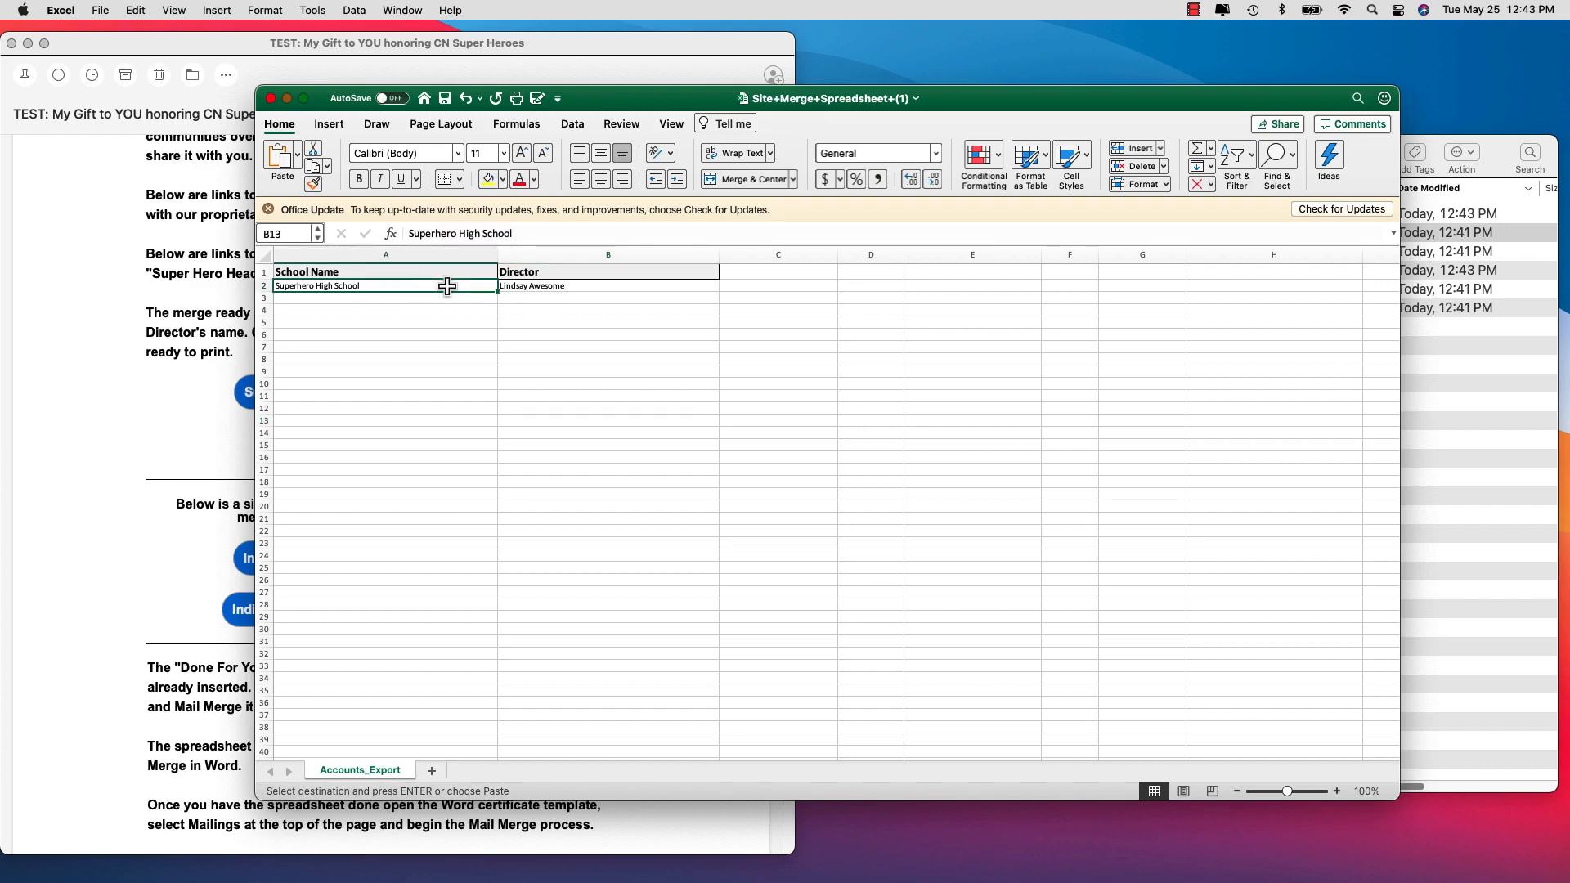
left_click_drag(446, 288, 446, 309)
right_click(446, 309)
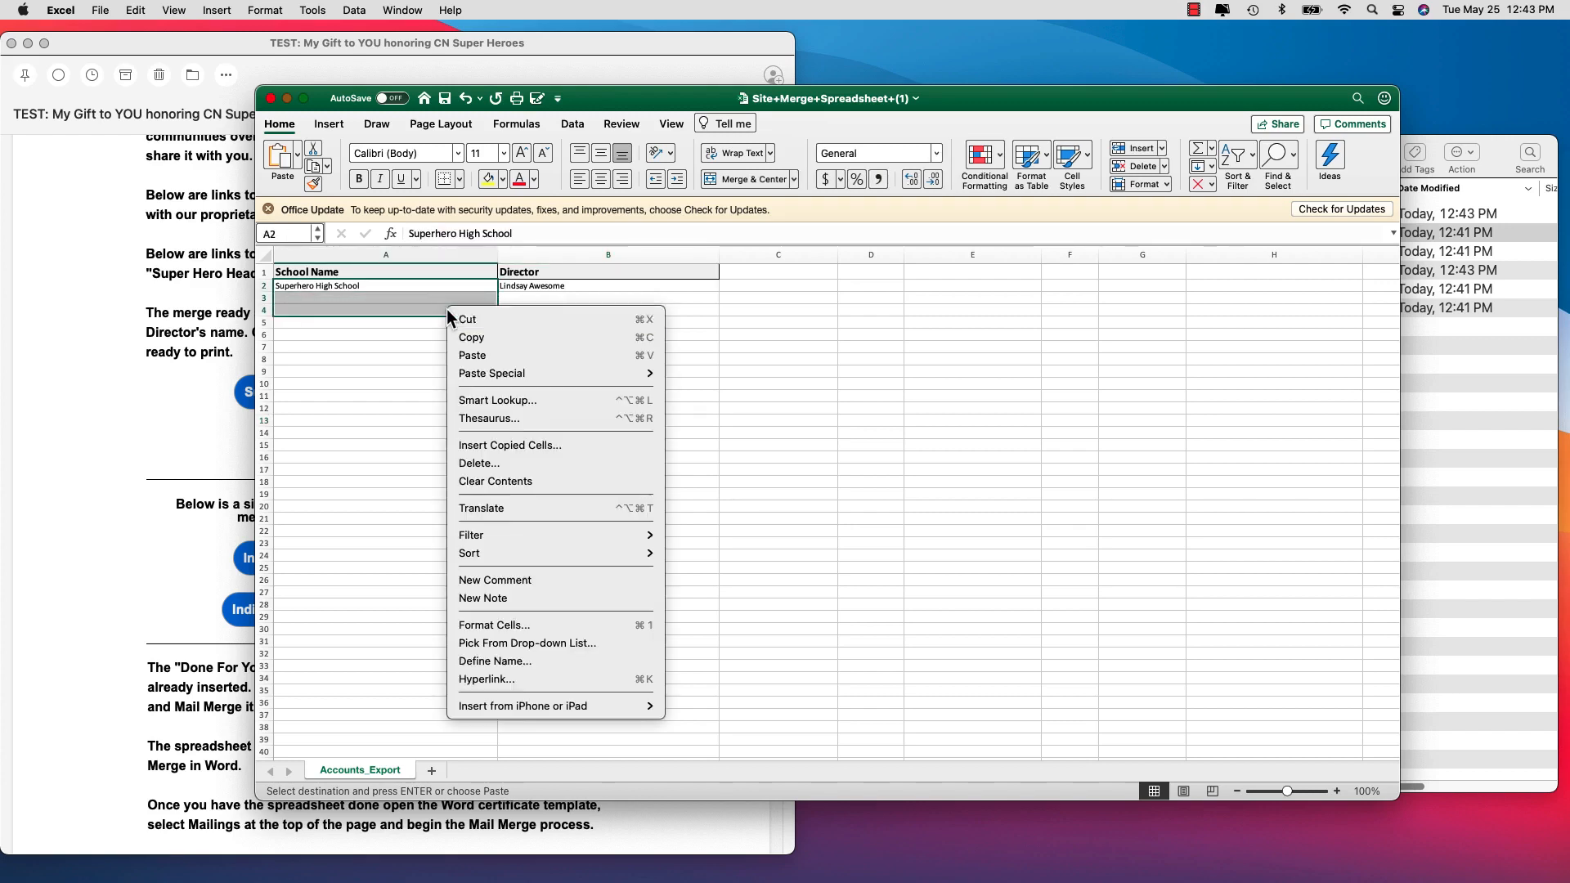
left_click(467, 355)
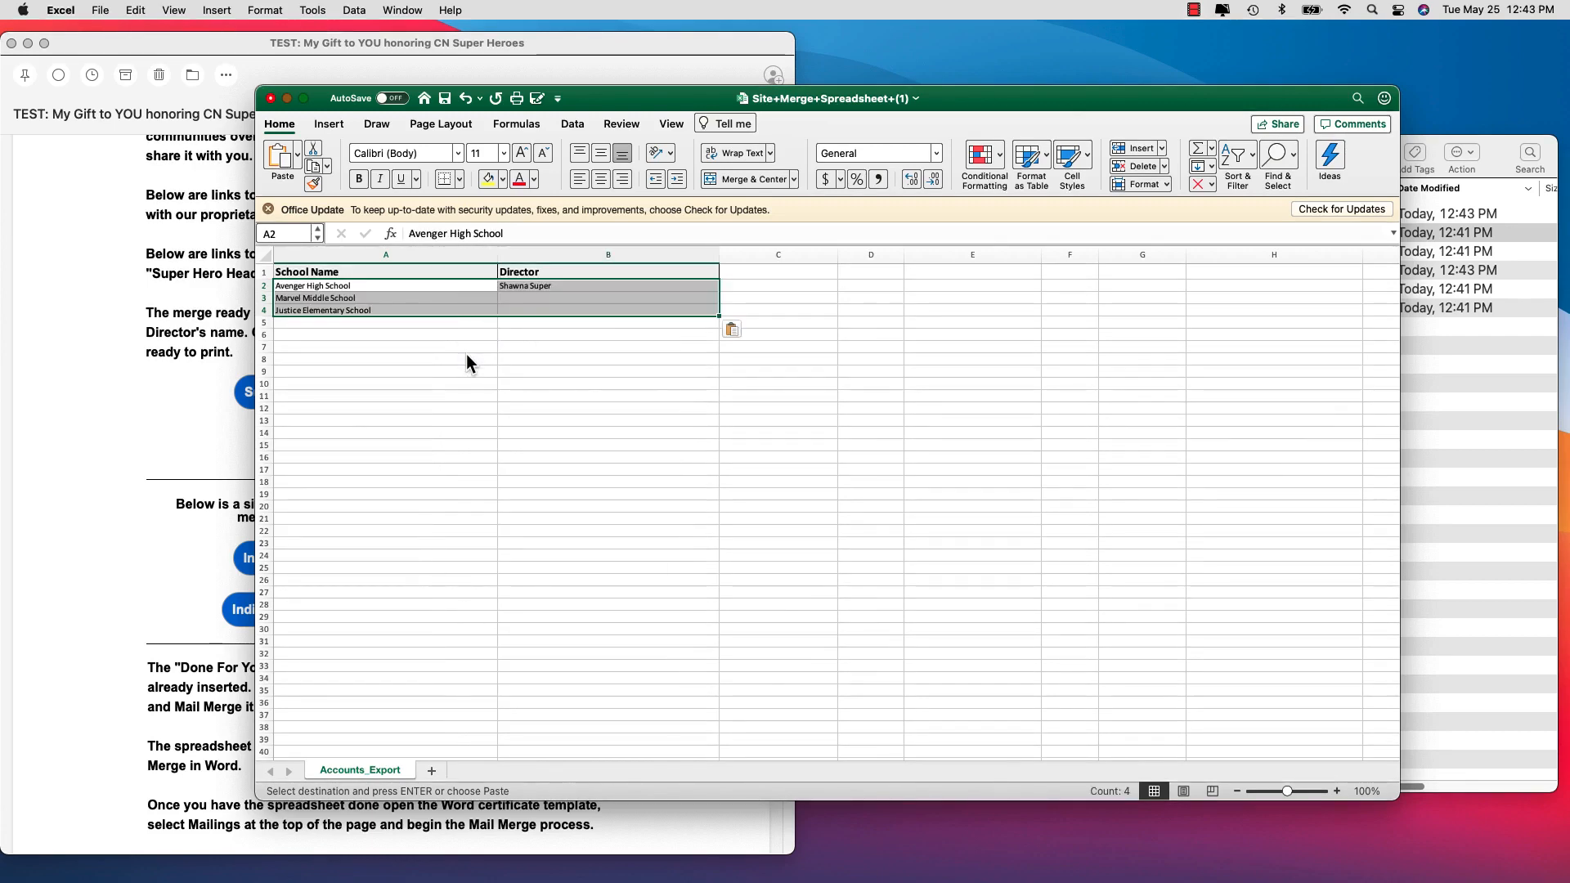
left_click(395, 345)
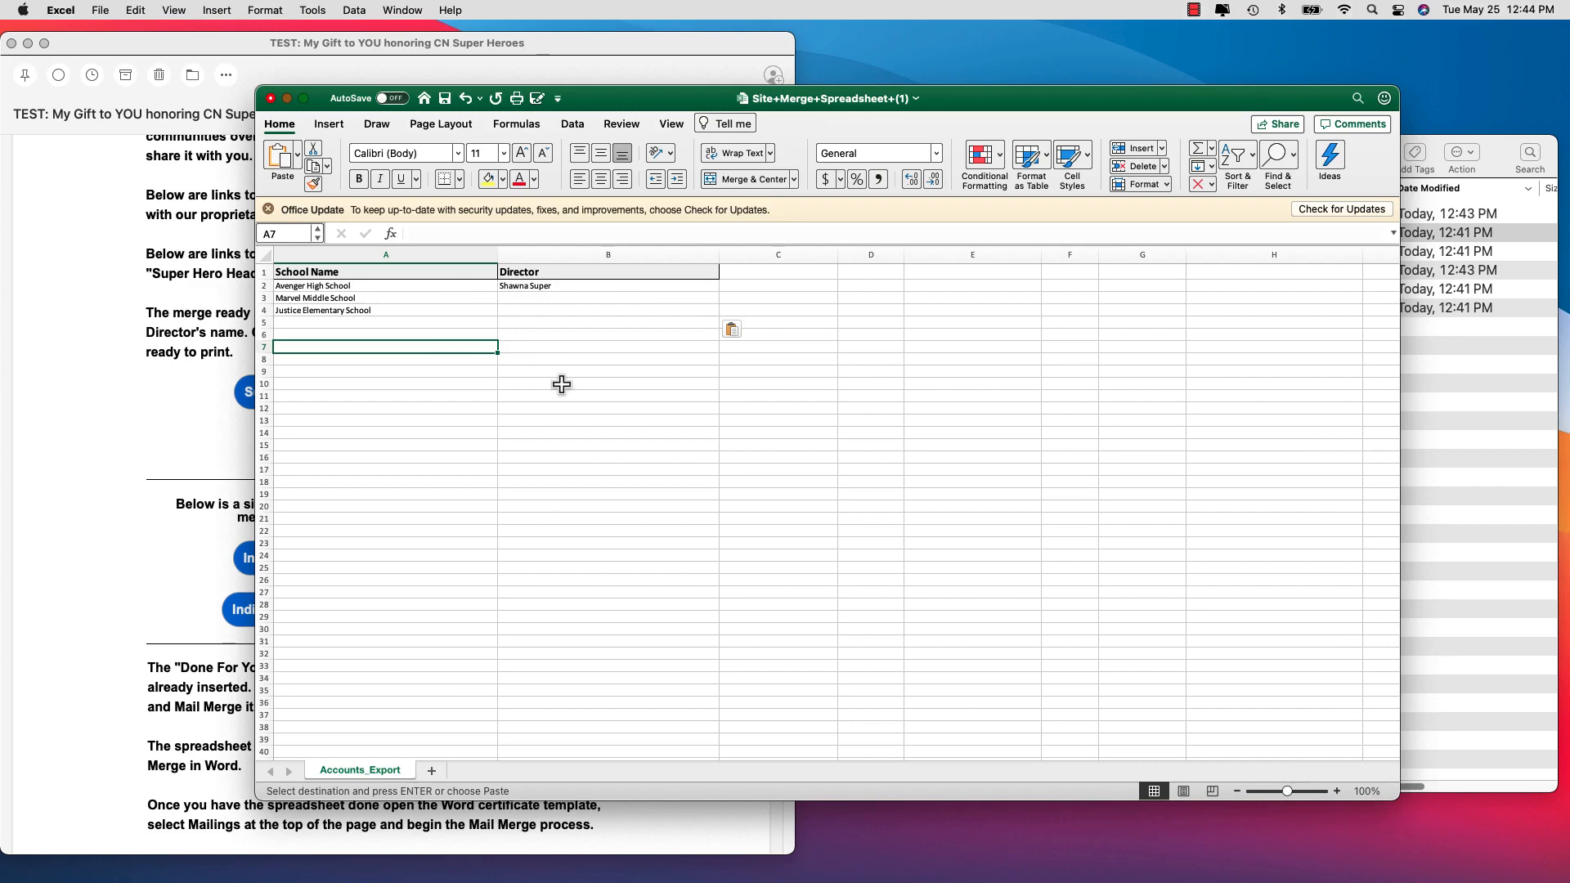
Fill the B2 director name down to B4, then save and minimize the site spreadsheet
left_click(590, 284)
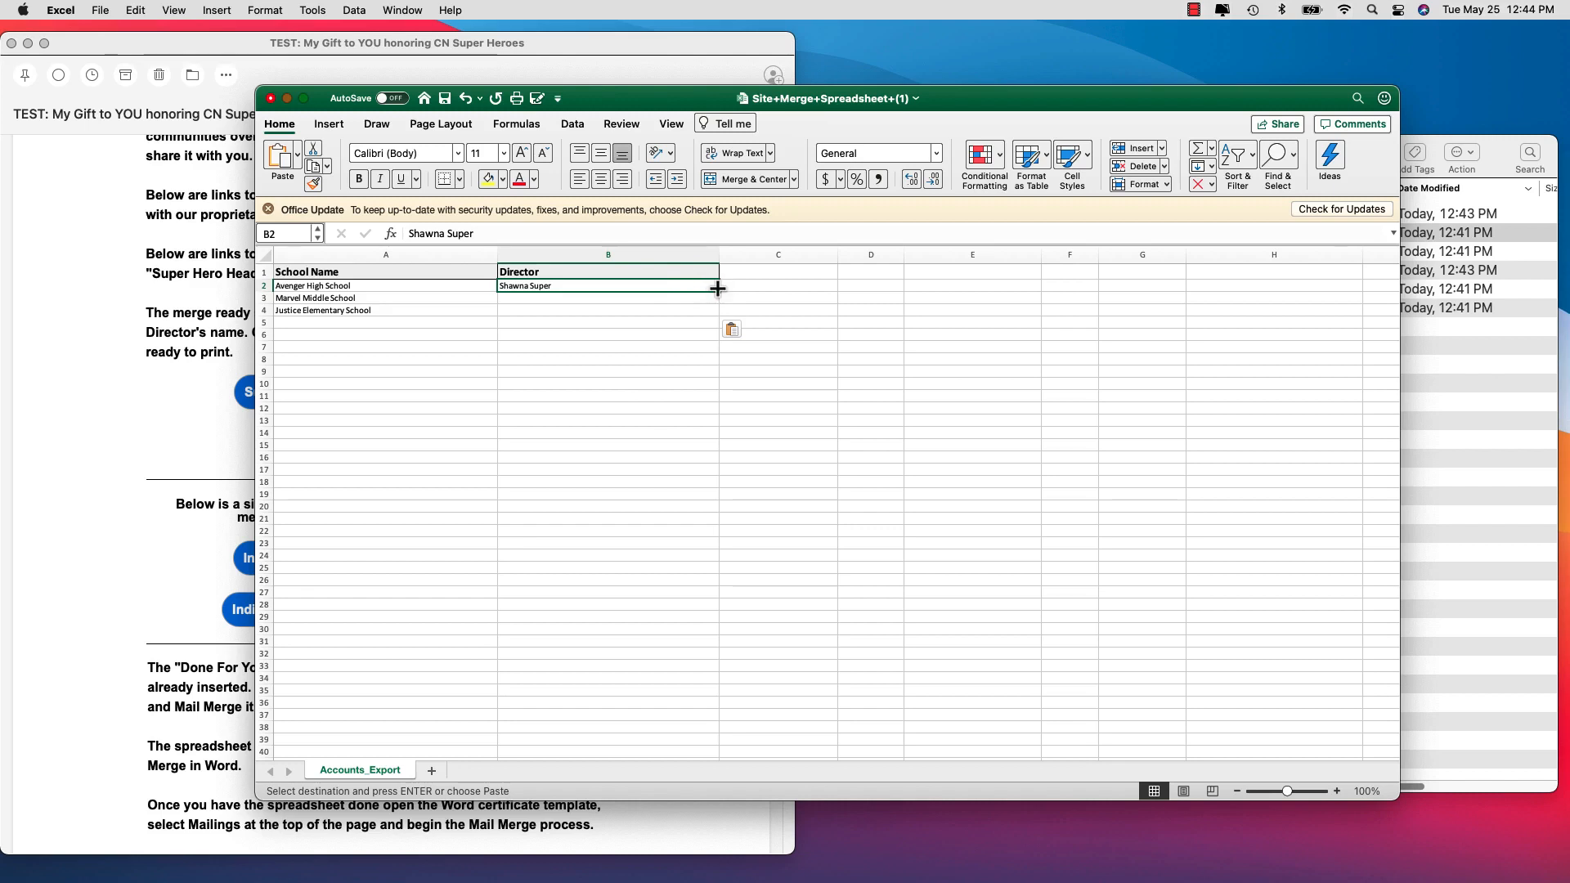
left_click_drag(720, 291, 717, 318)
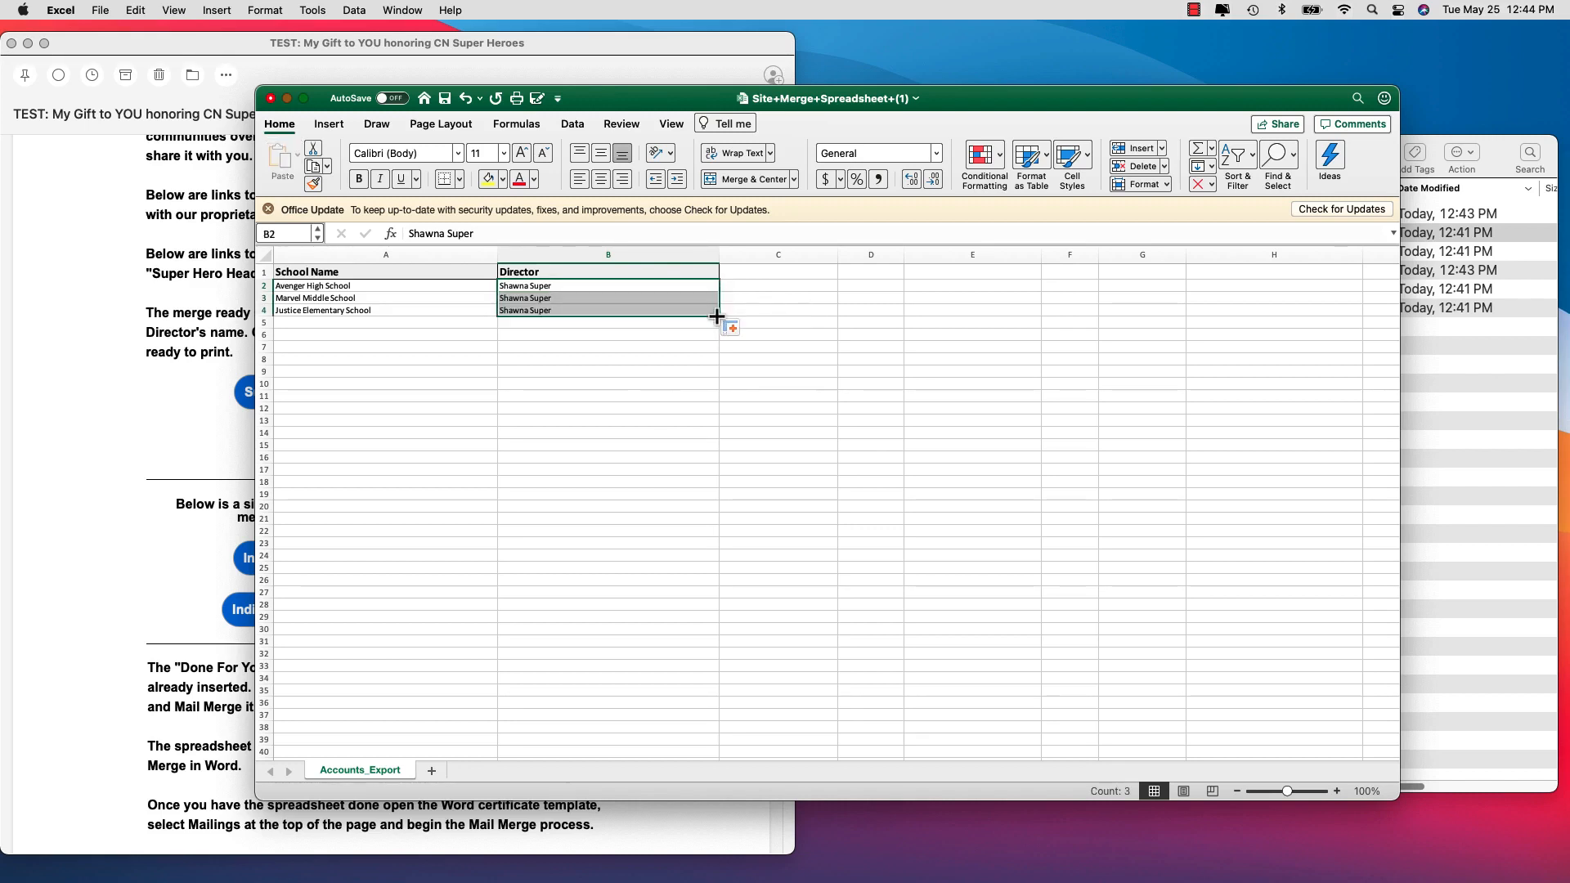
left_click(704, 366)
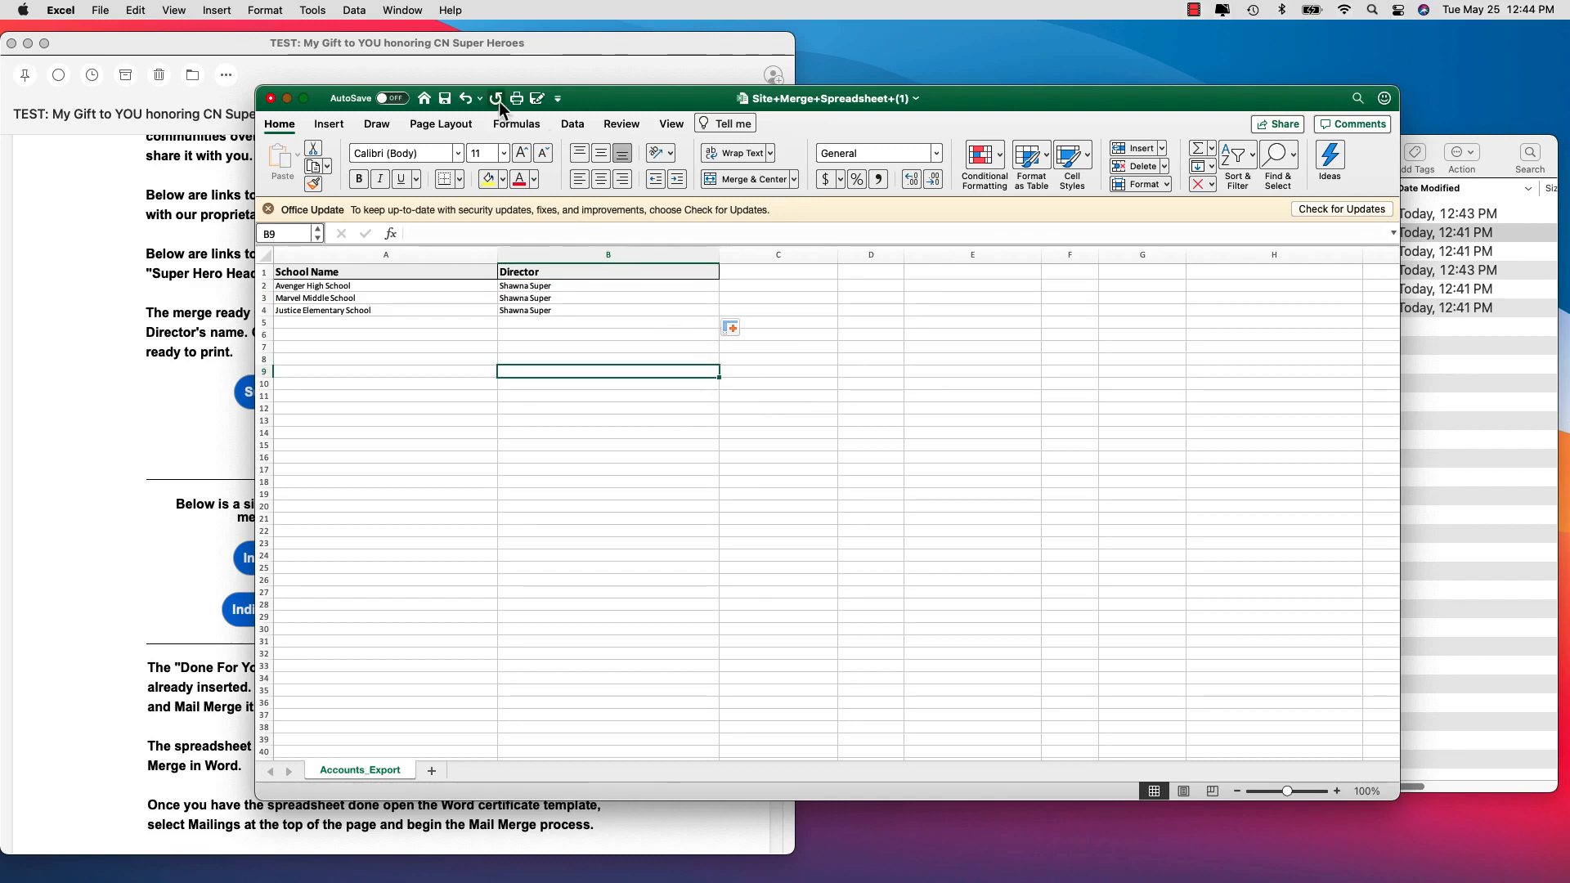
left_click(445, 99)
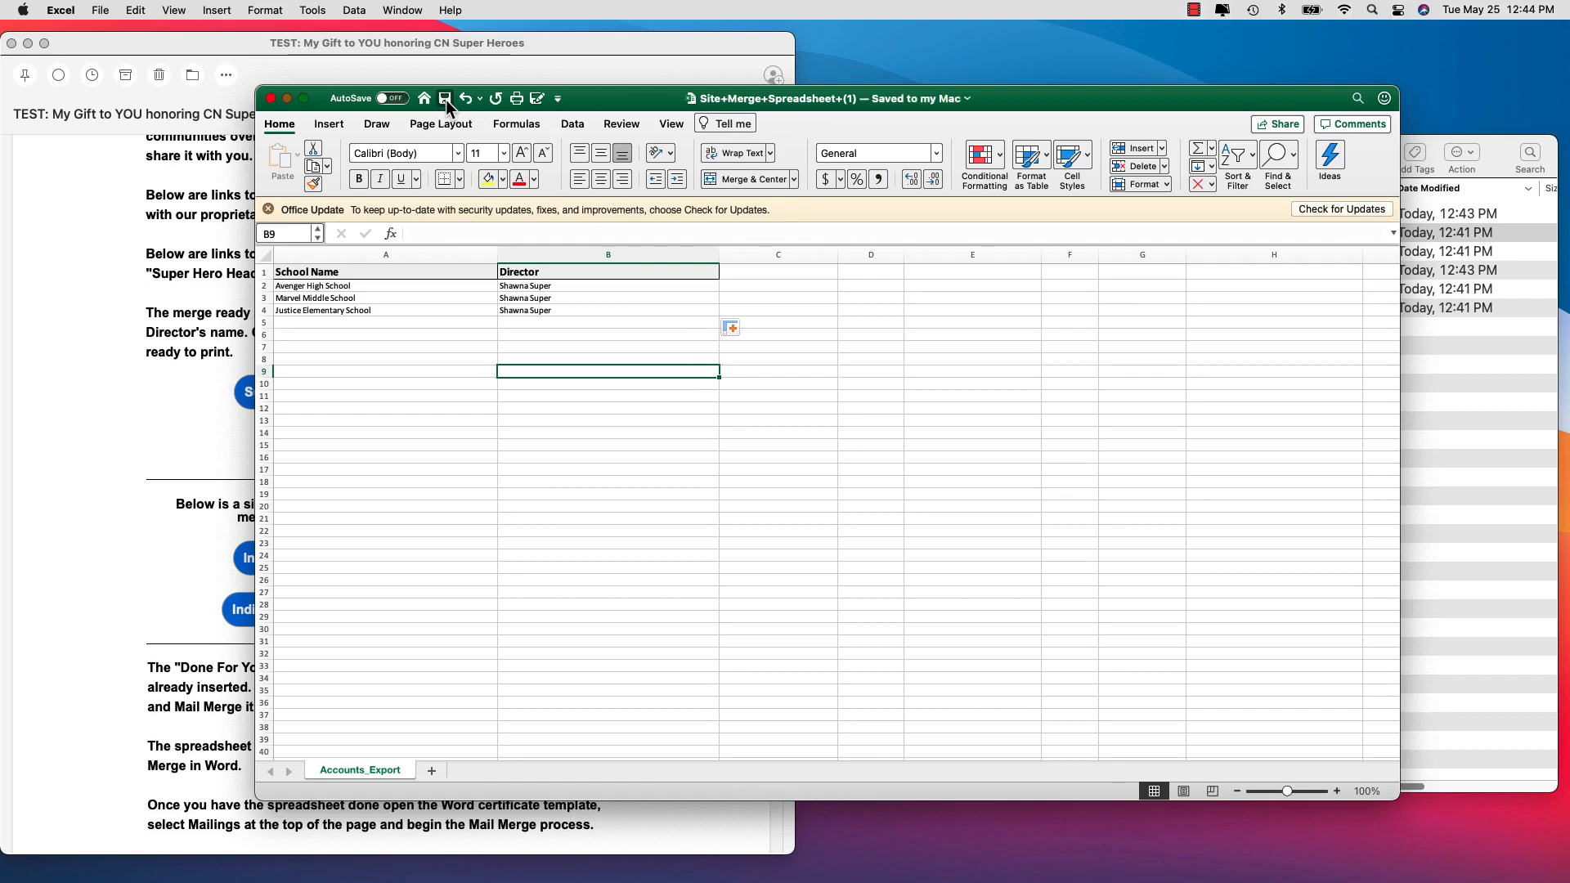
left_click(286, 99)
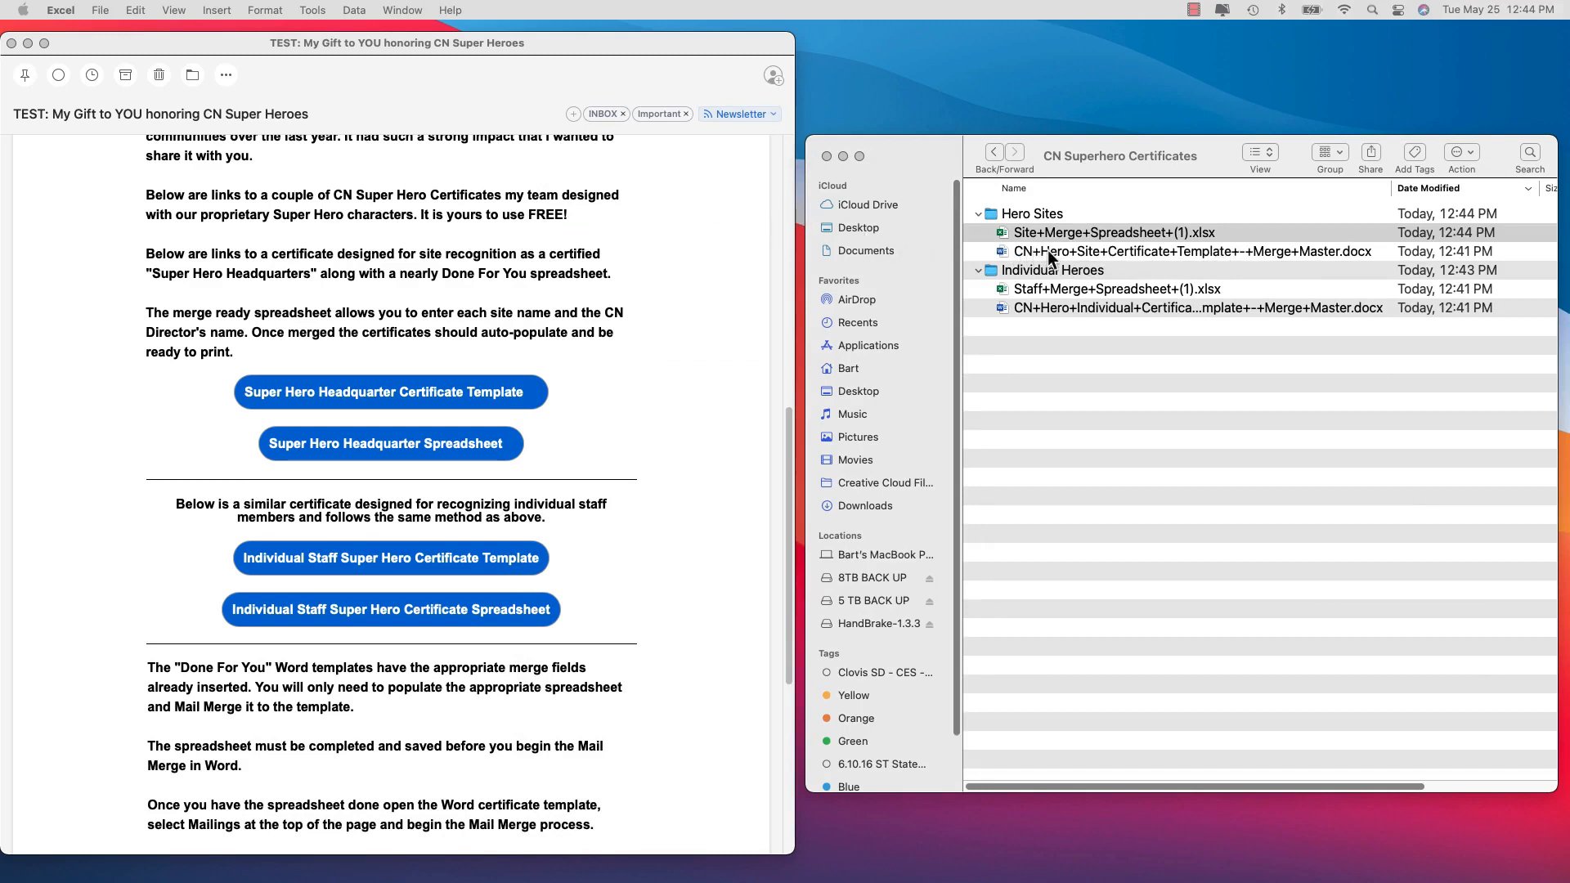
Open the CN+Hero+Site certificate template from the Hero Sites folder in Word
double_click(1205, 261)
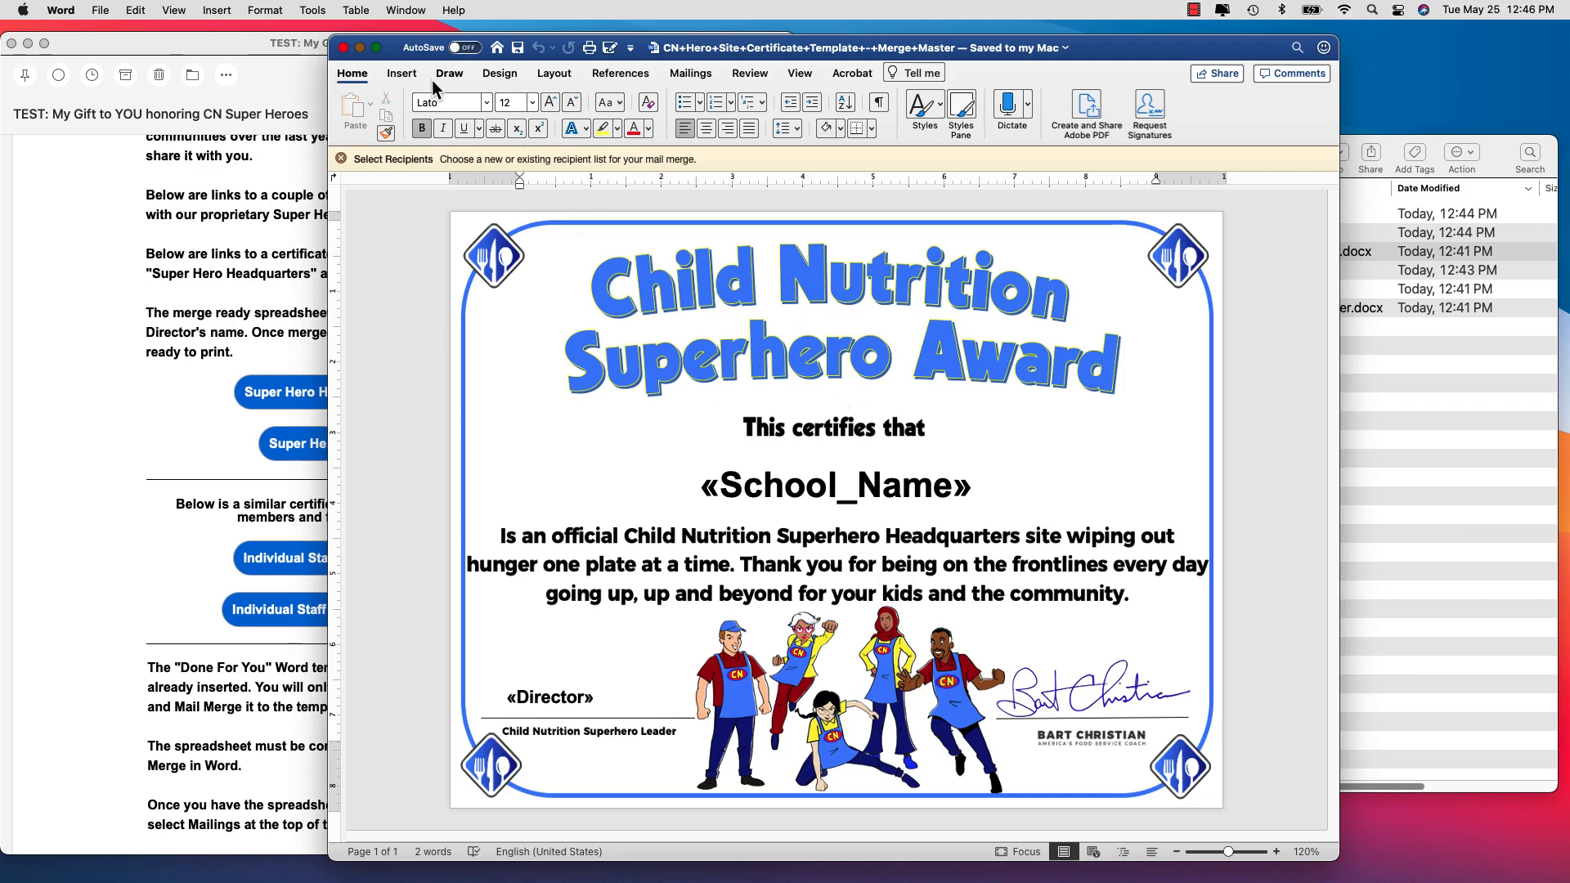
Use the Accounts_Export sheet of Site+Merge+Spreadsheet+(1).xlsx in Hero Sites as the recipient list
left_click(692, 75)
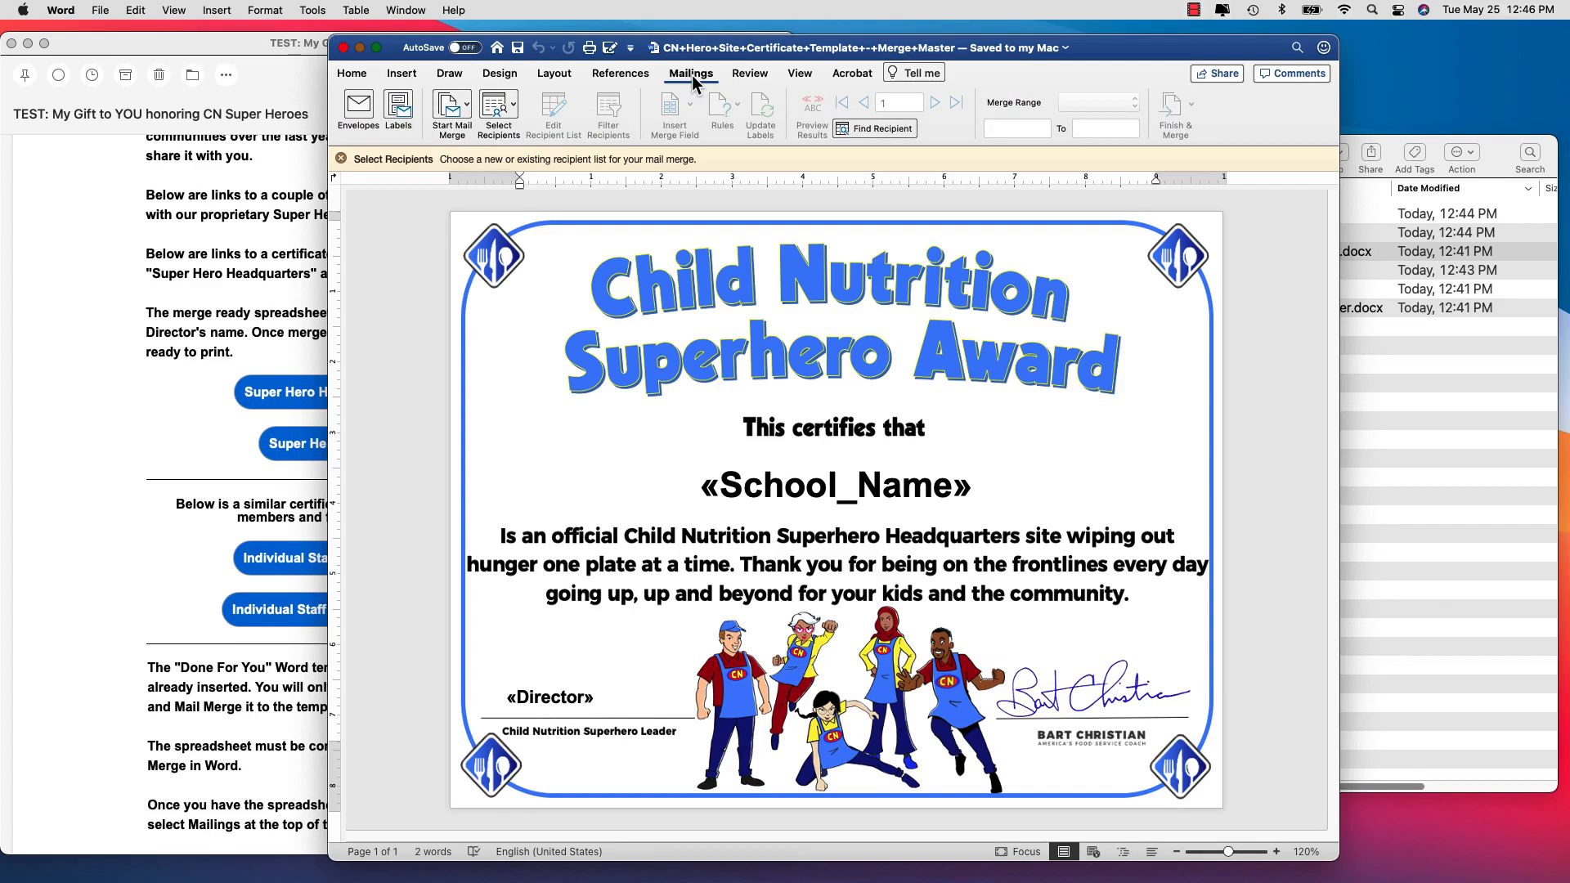
left_click(513, 113)
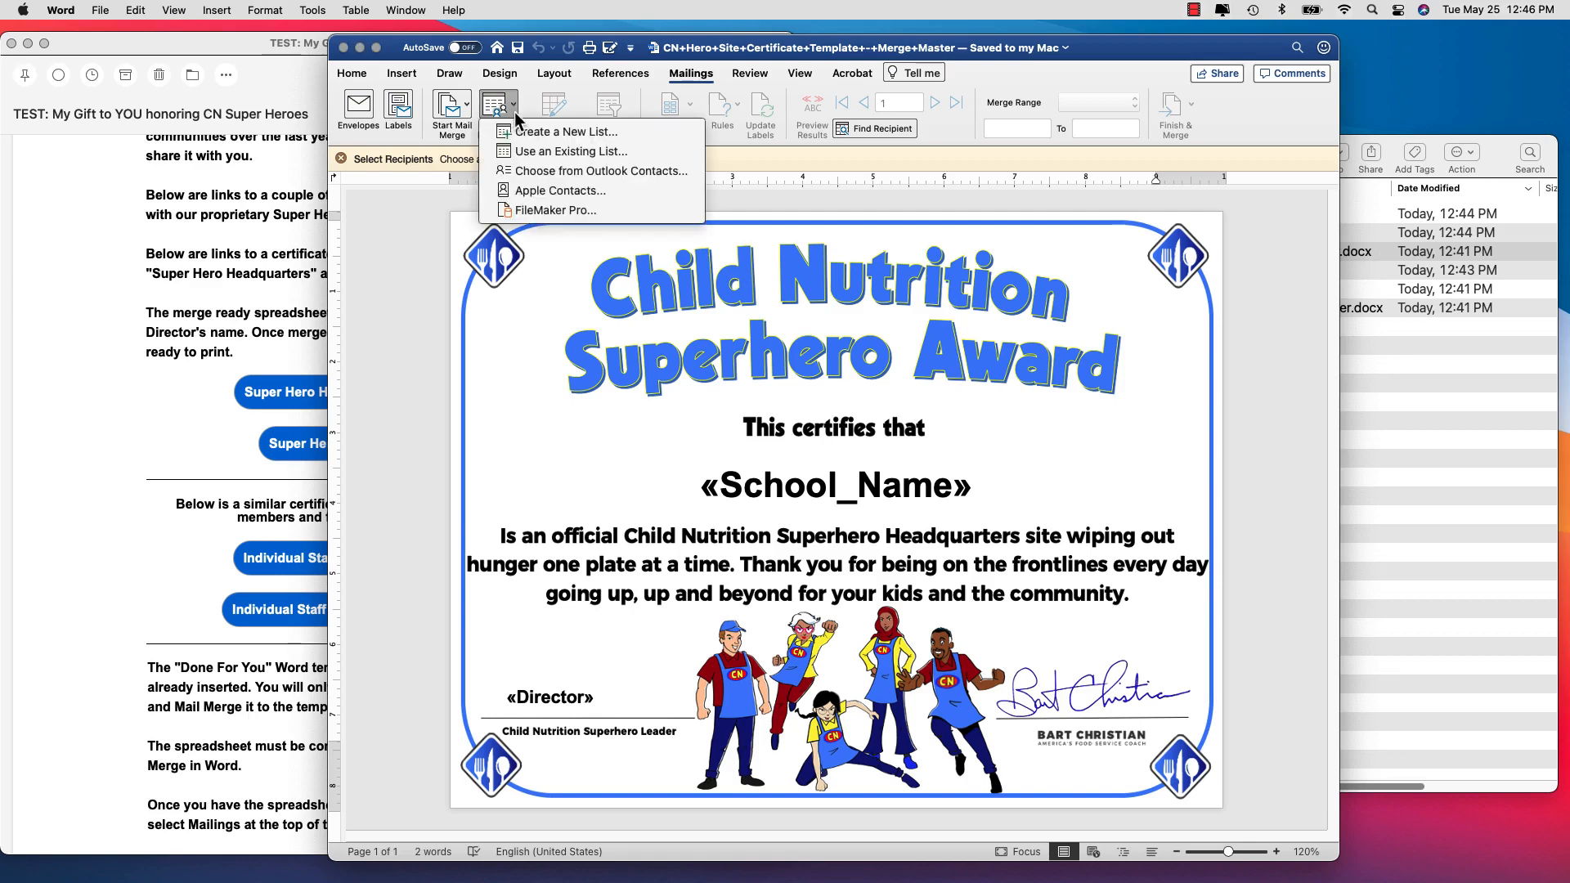
left_click(548, 153)
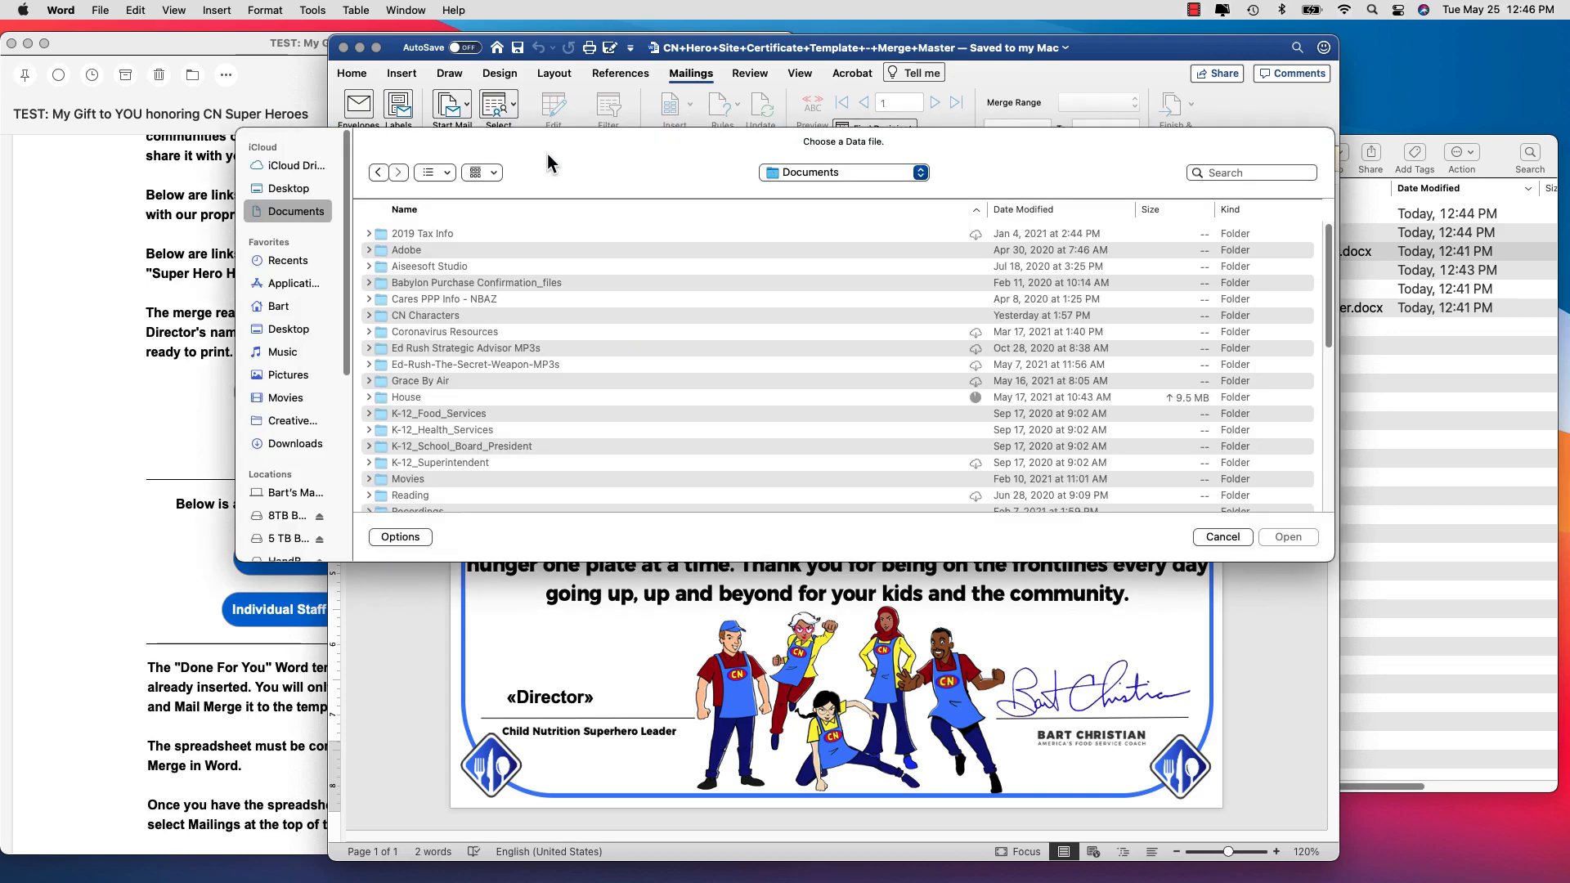
left_click(290, 444)
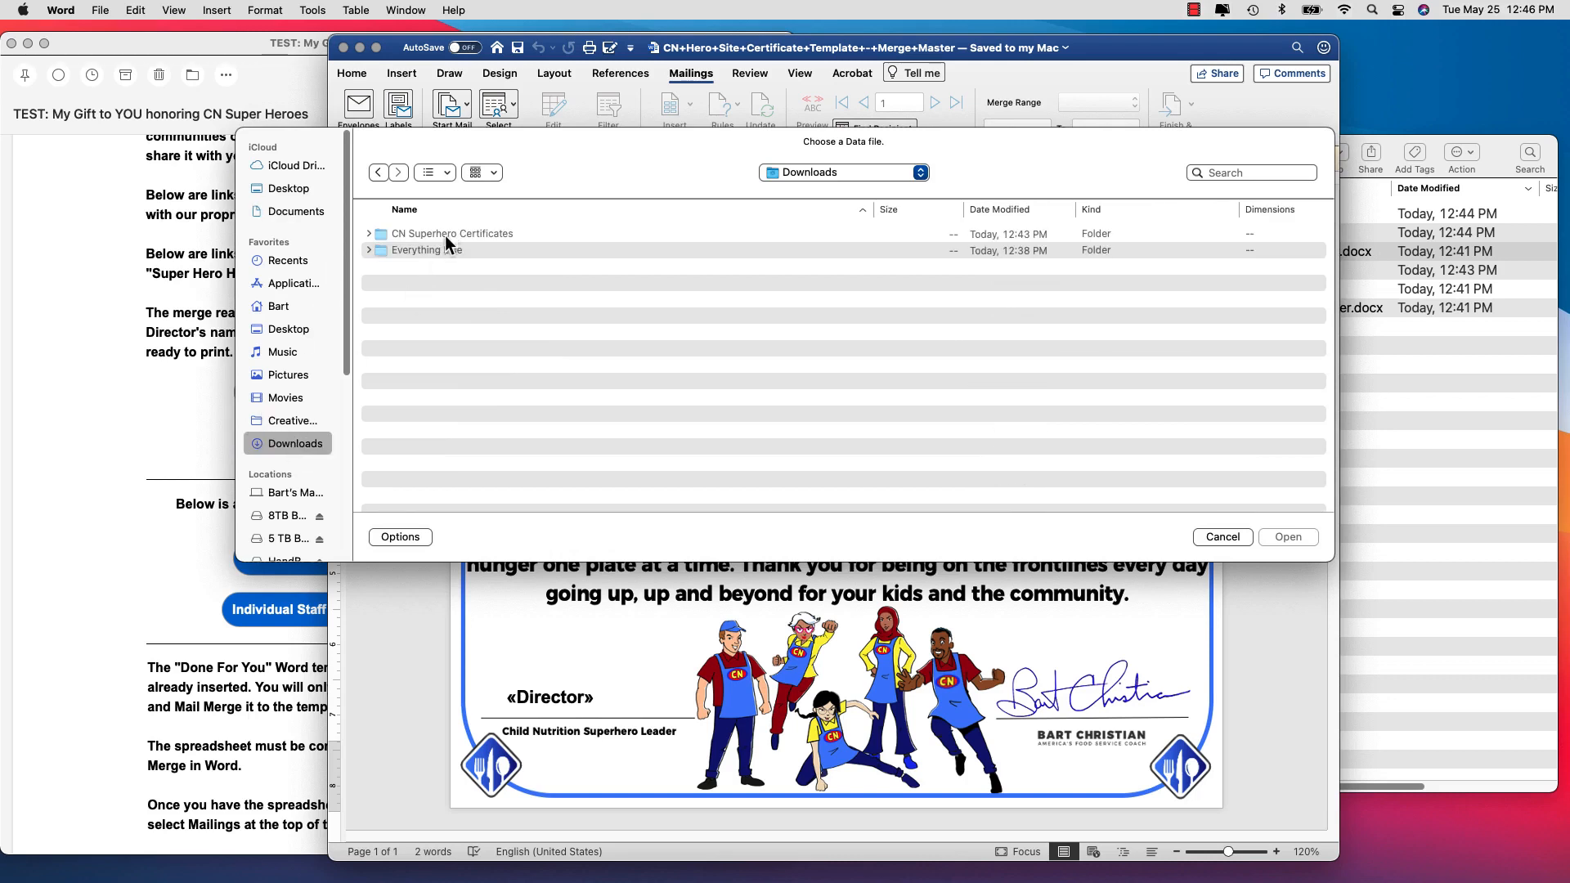
double_click(448, 232)
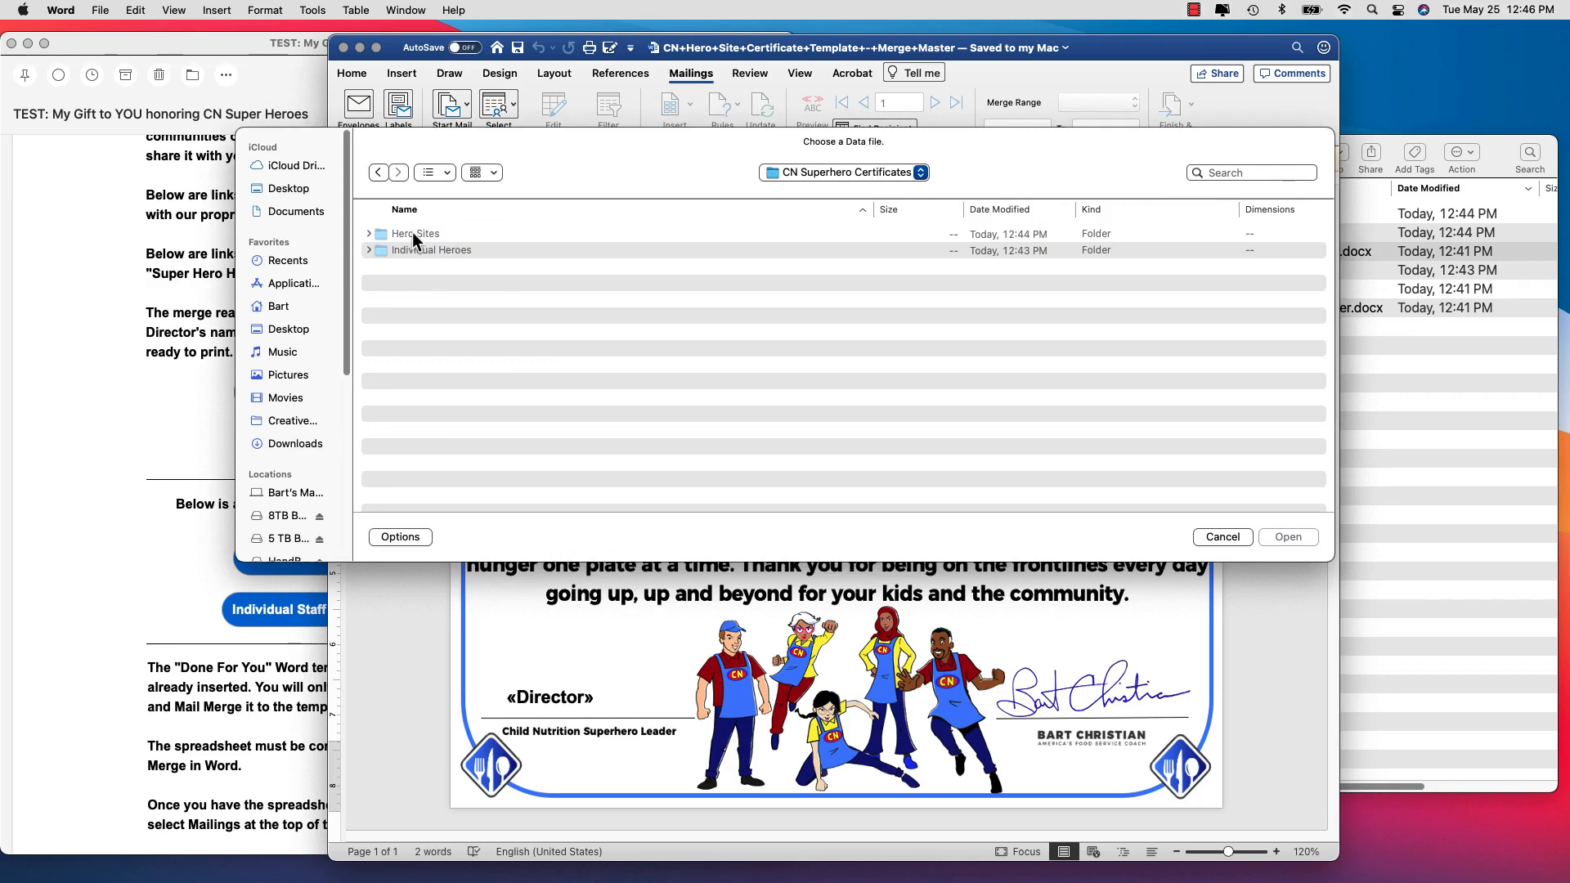
double_click(412, 233)
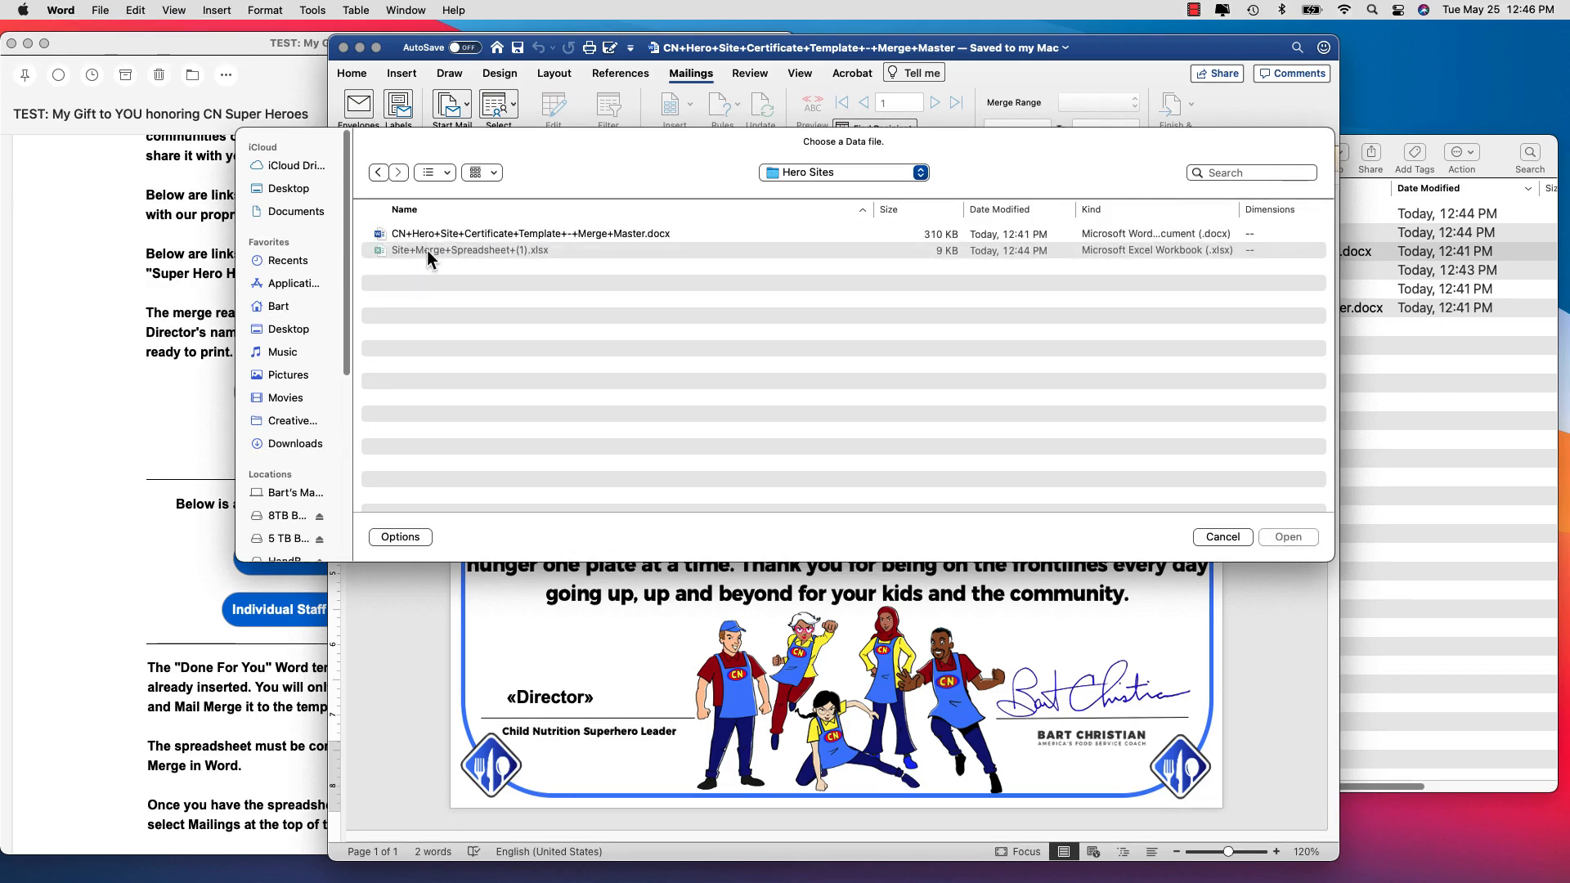
double_click(427, 250)
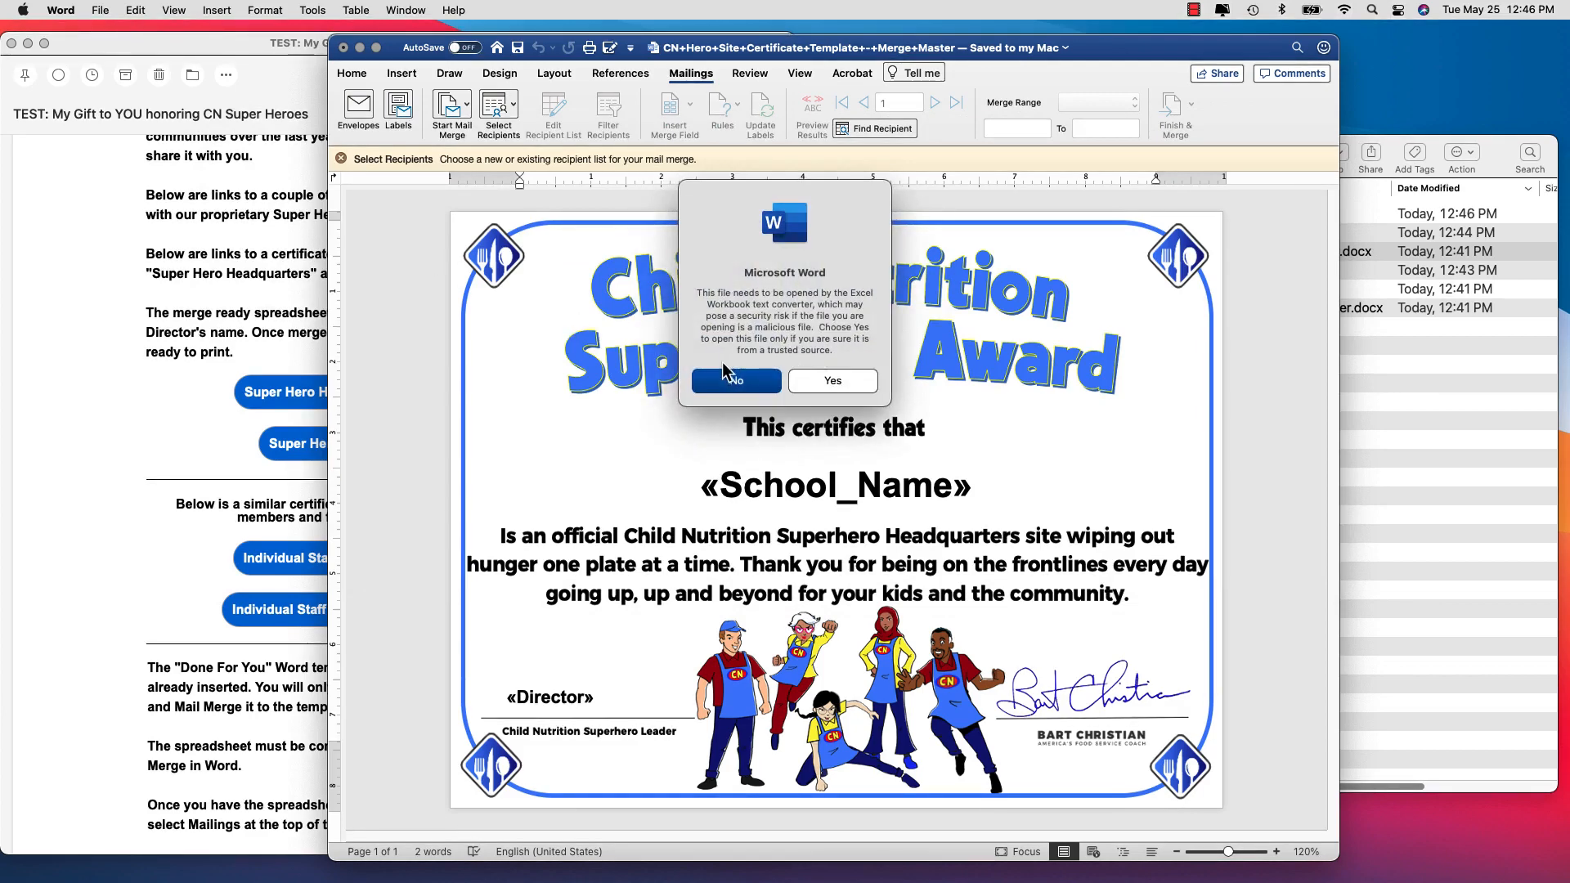
left_click(834, 378)
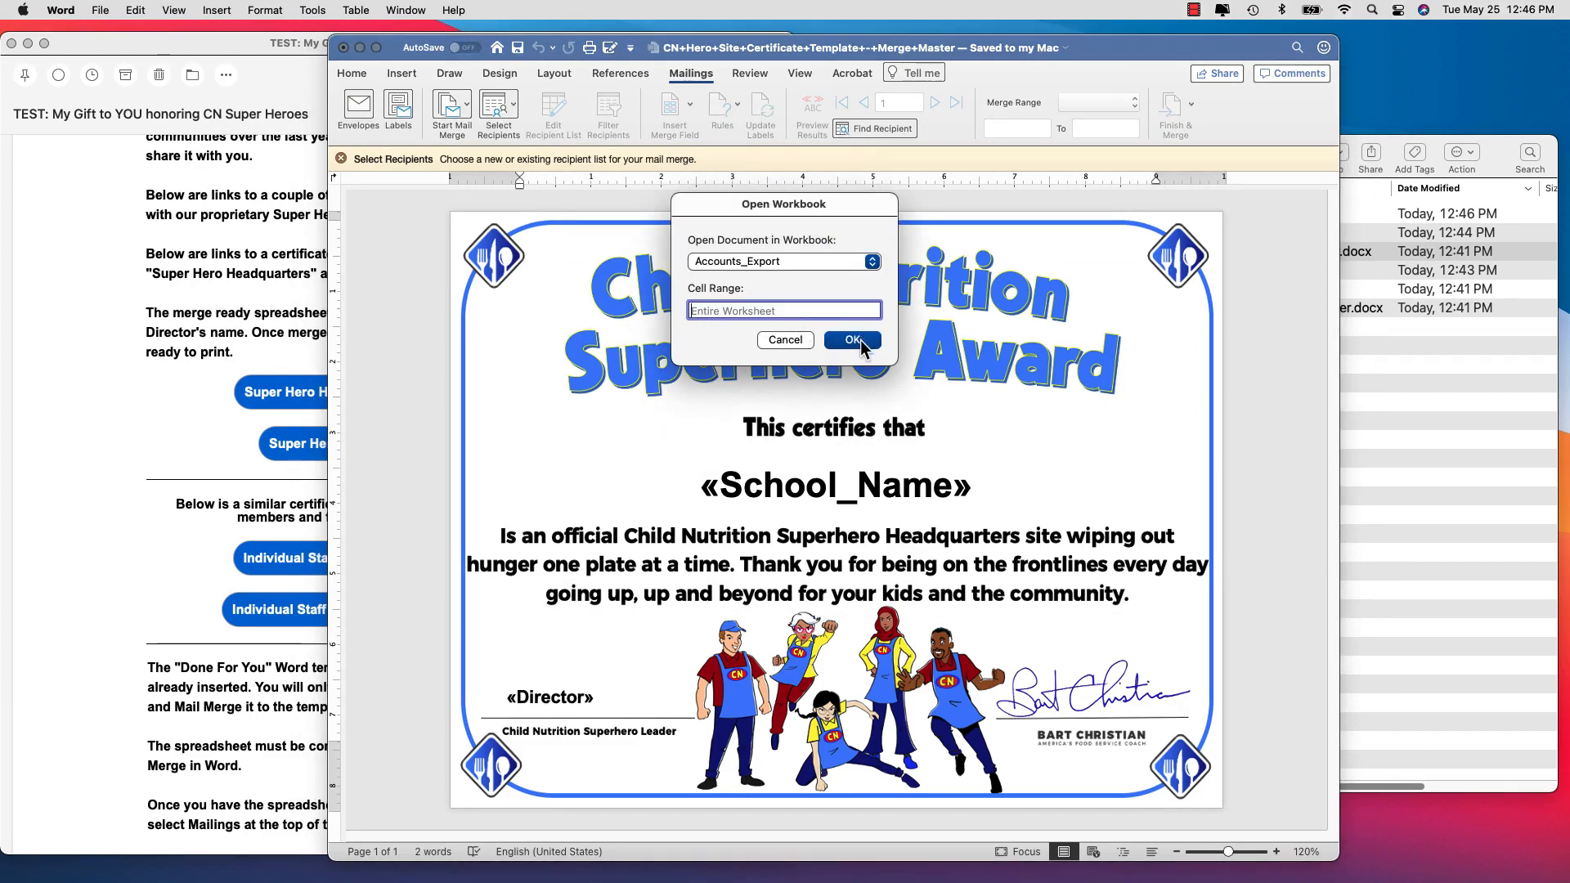
left_click(852, 339)
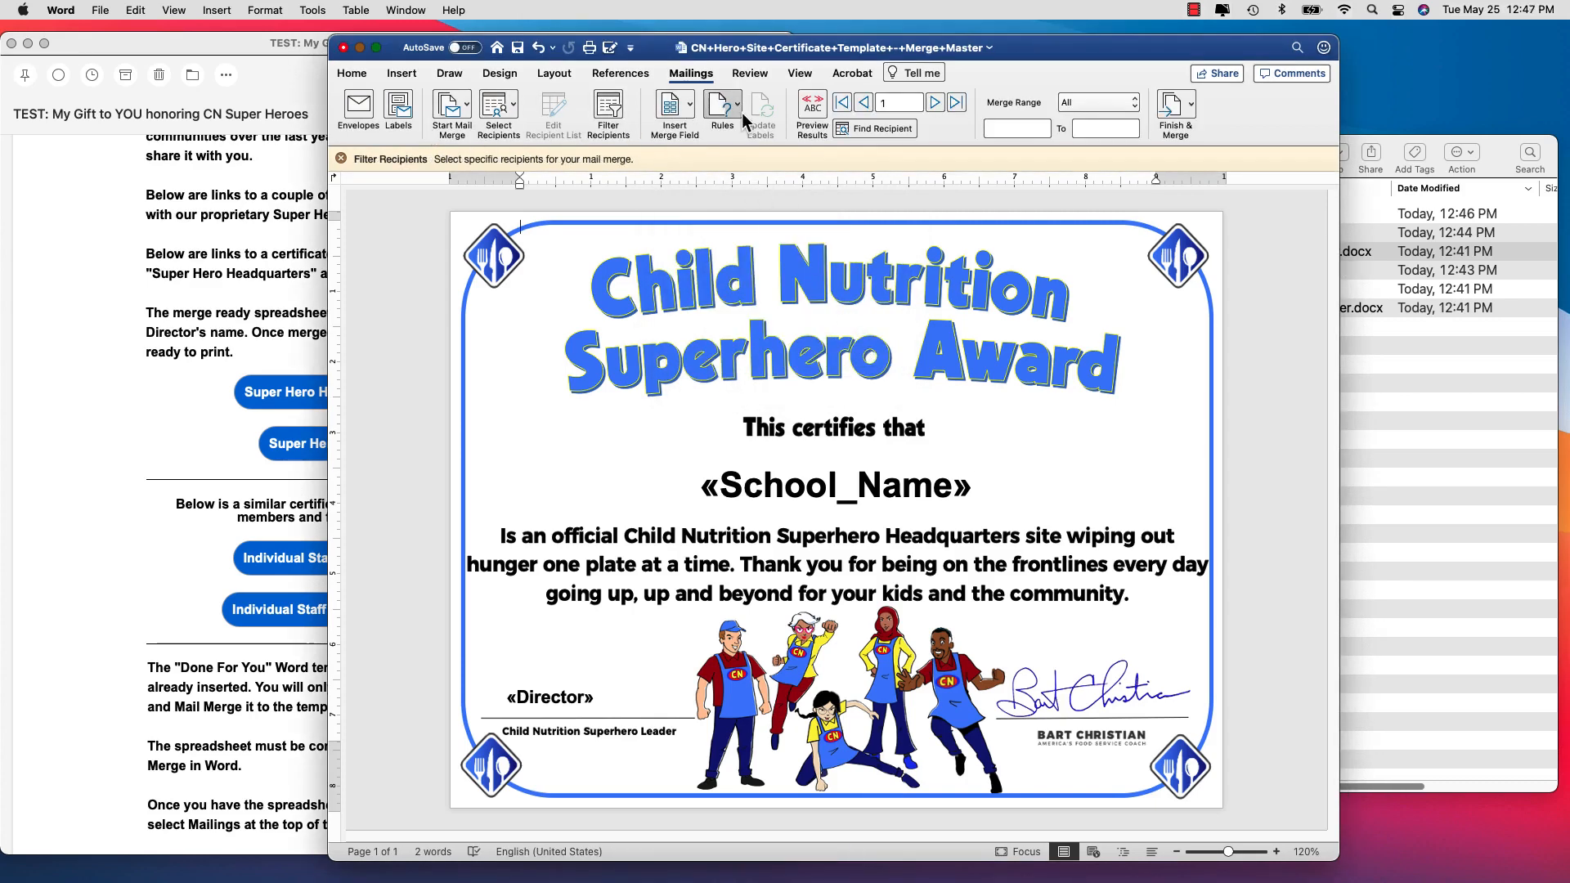
Merge all records into new document Letters11 and review the three school certificates
left_click(1184, 112)
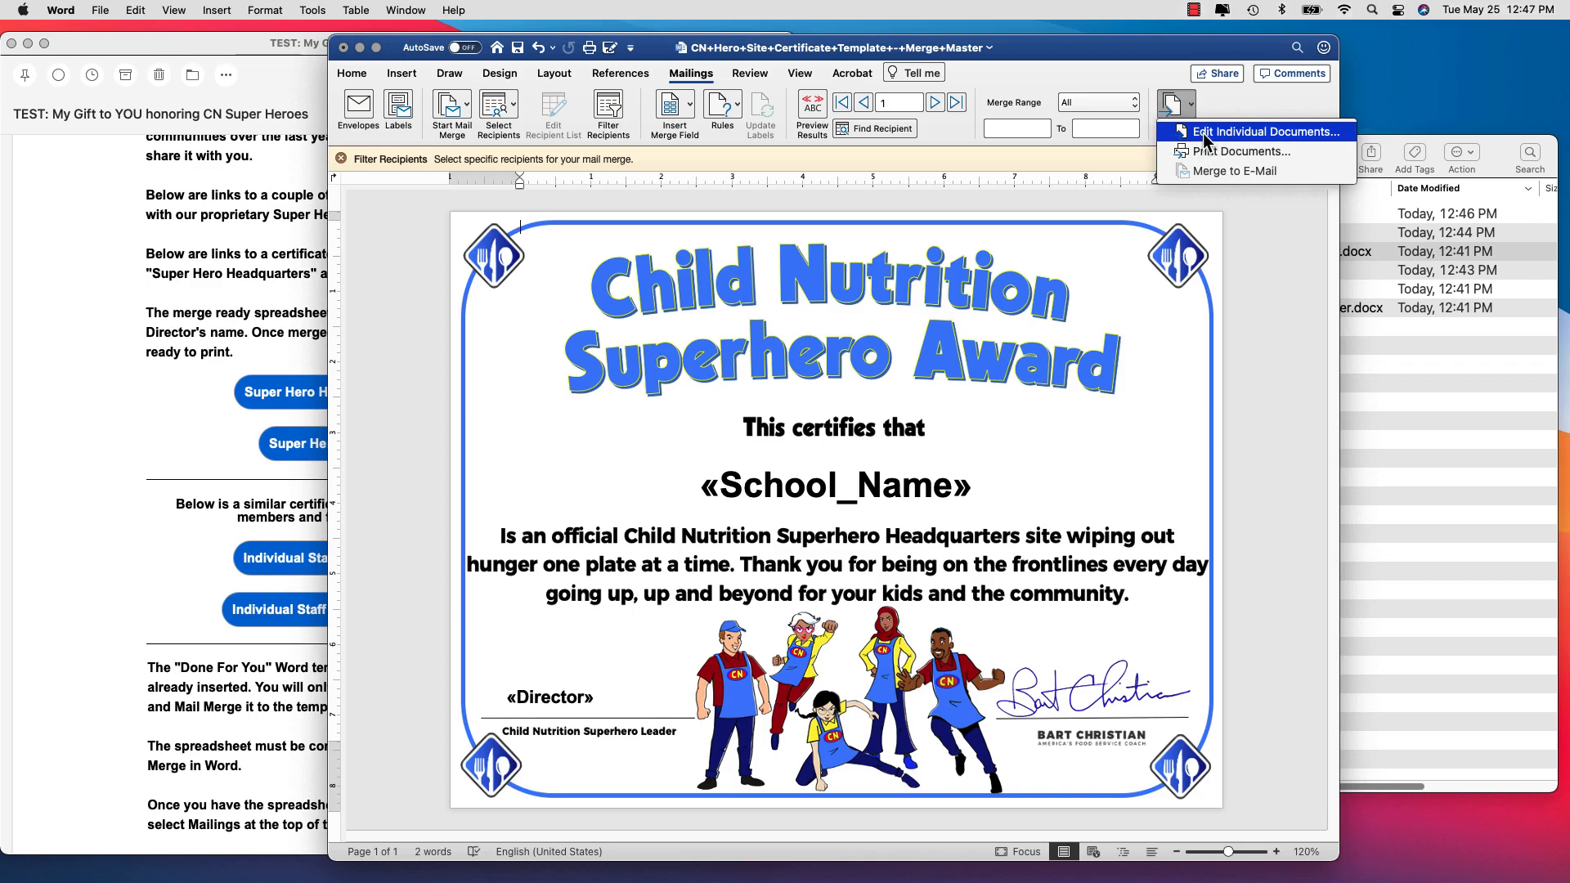
left_click(1204, 135)
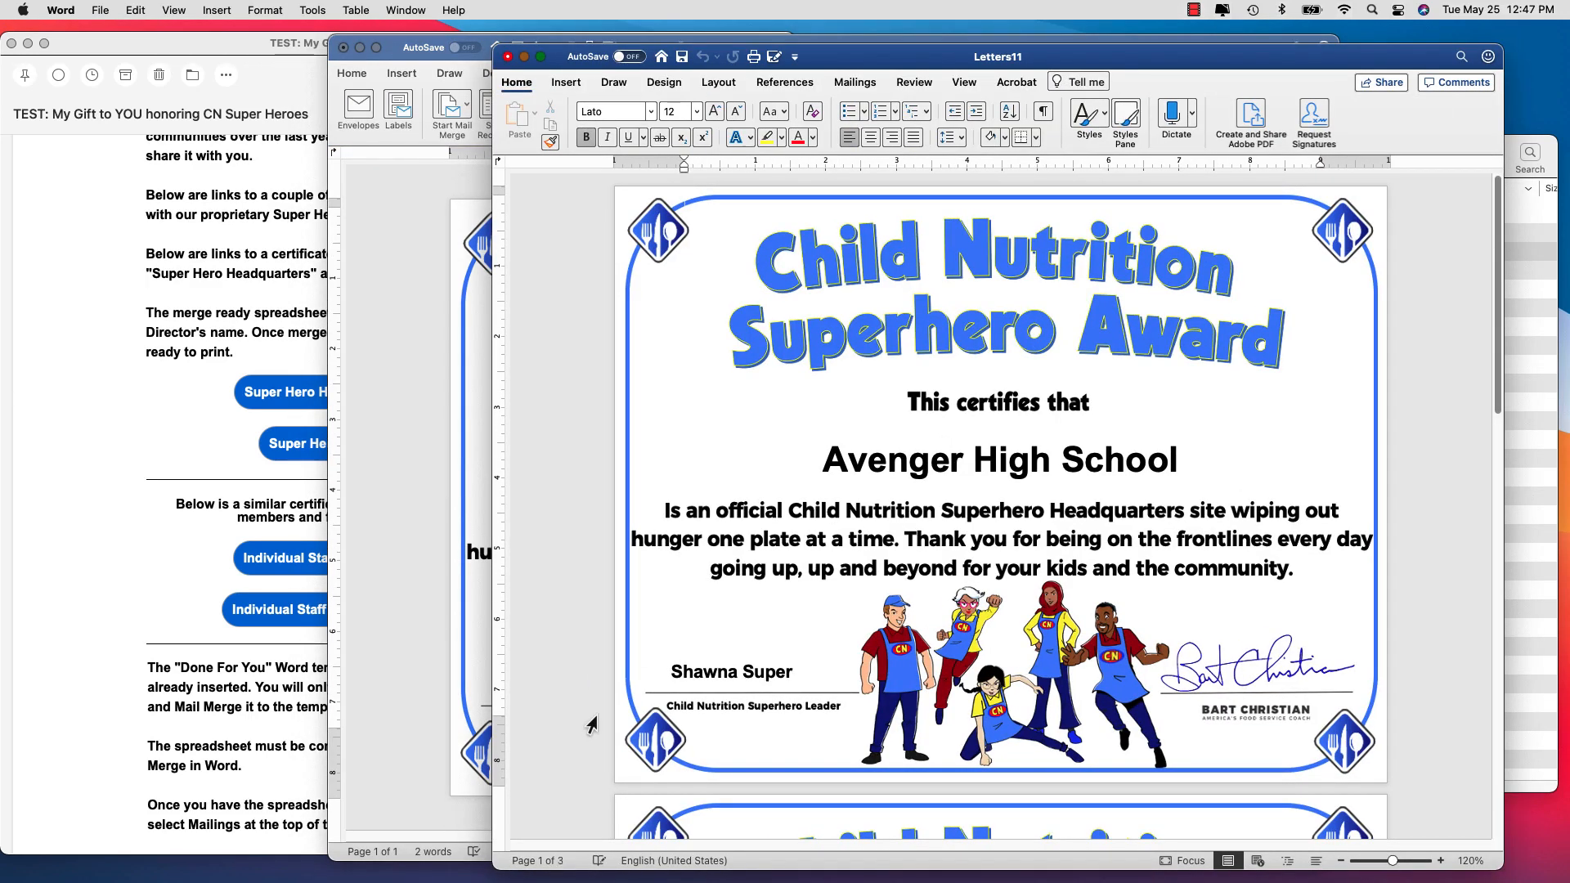
scroll(590, 724, "down", 3)
scroll(590, 724, "down", 8)
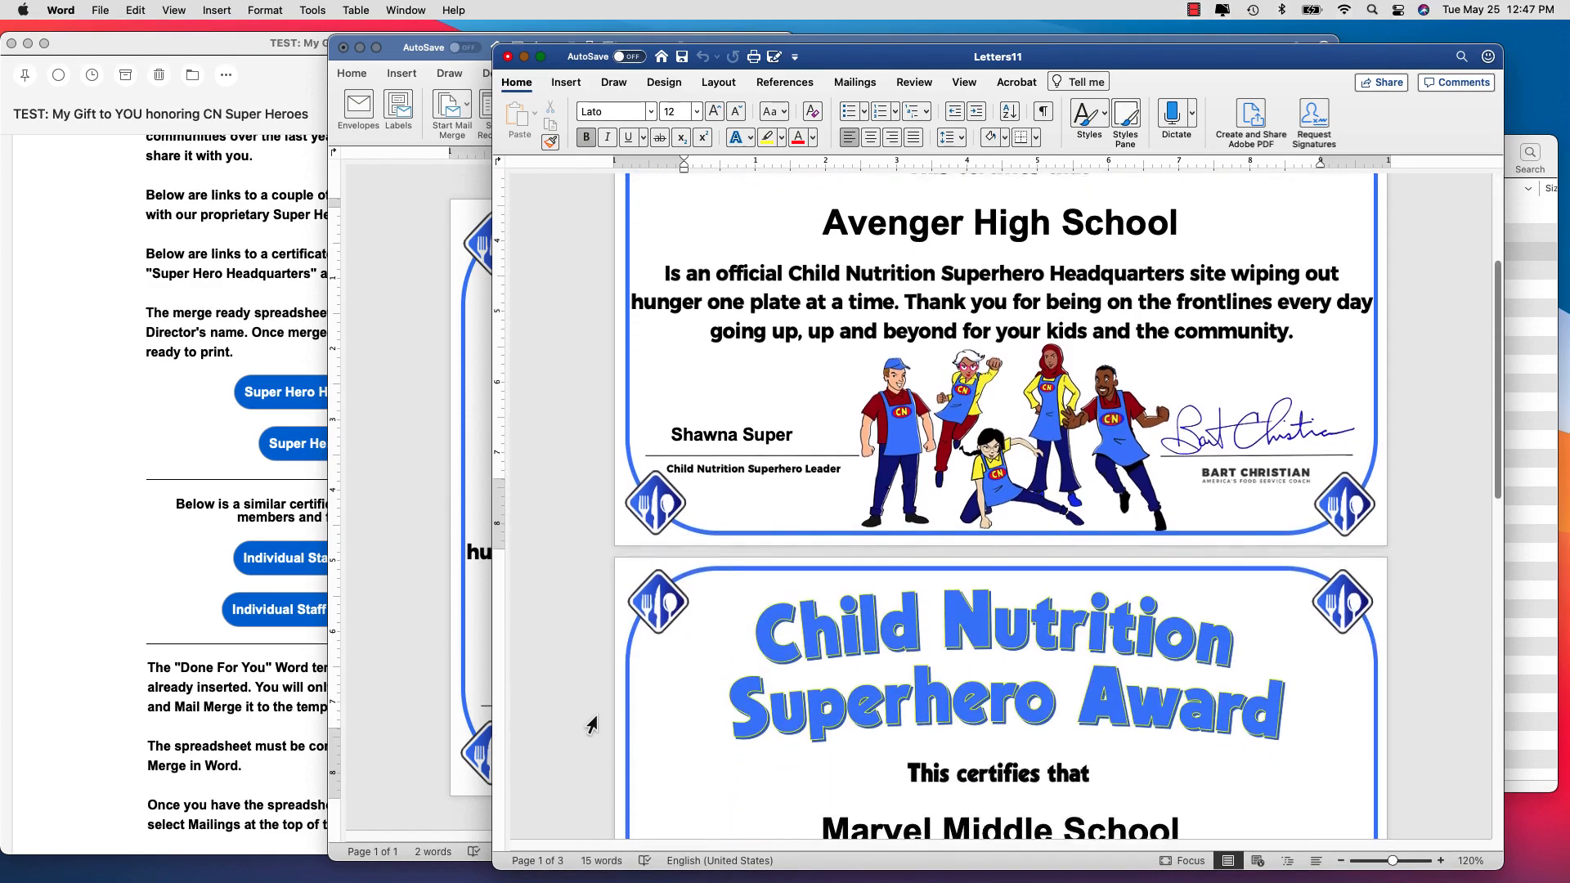
scroll(590, 723, "down", 10)
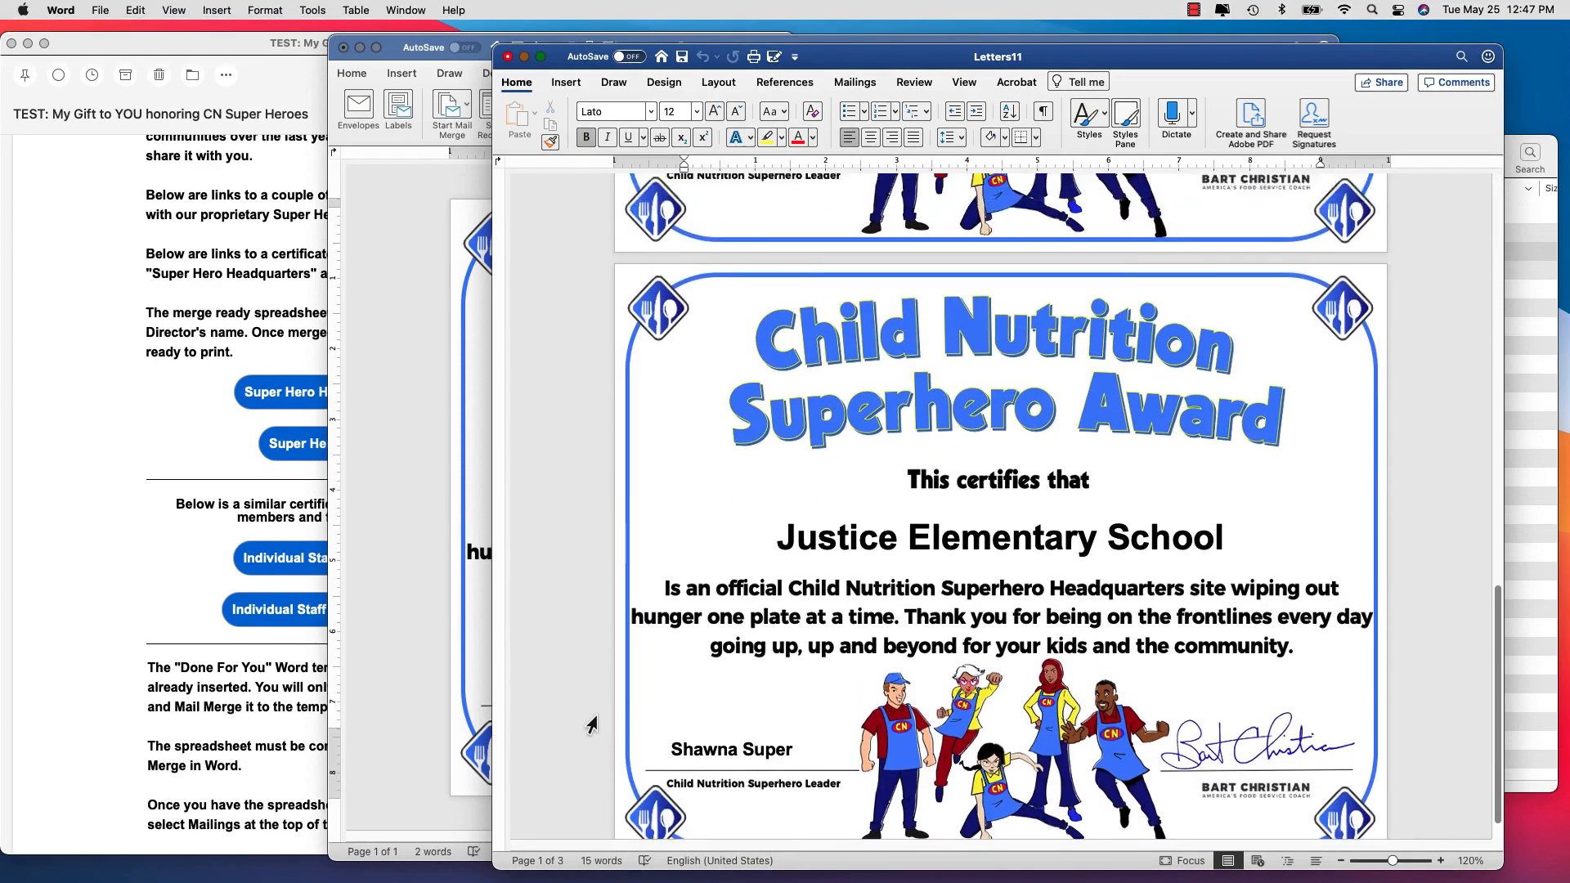
scroll(591, 724, "up", 15)
scroll(590, 723, "up", 1)
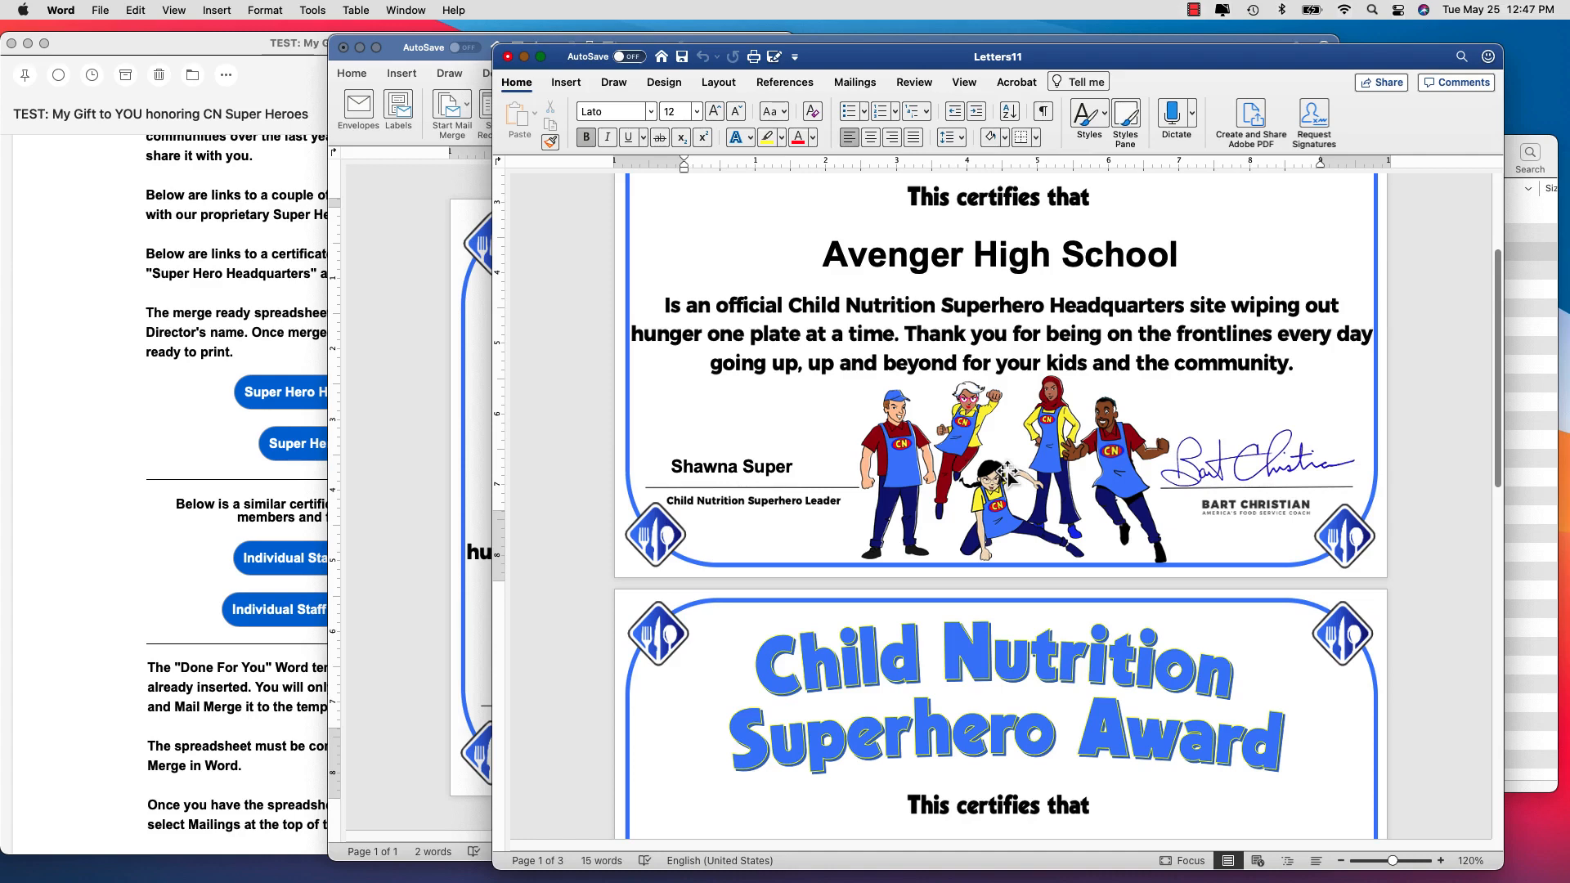
scroll(1007, 472, "up", 5)
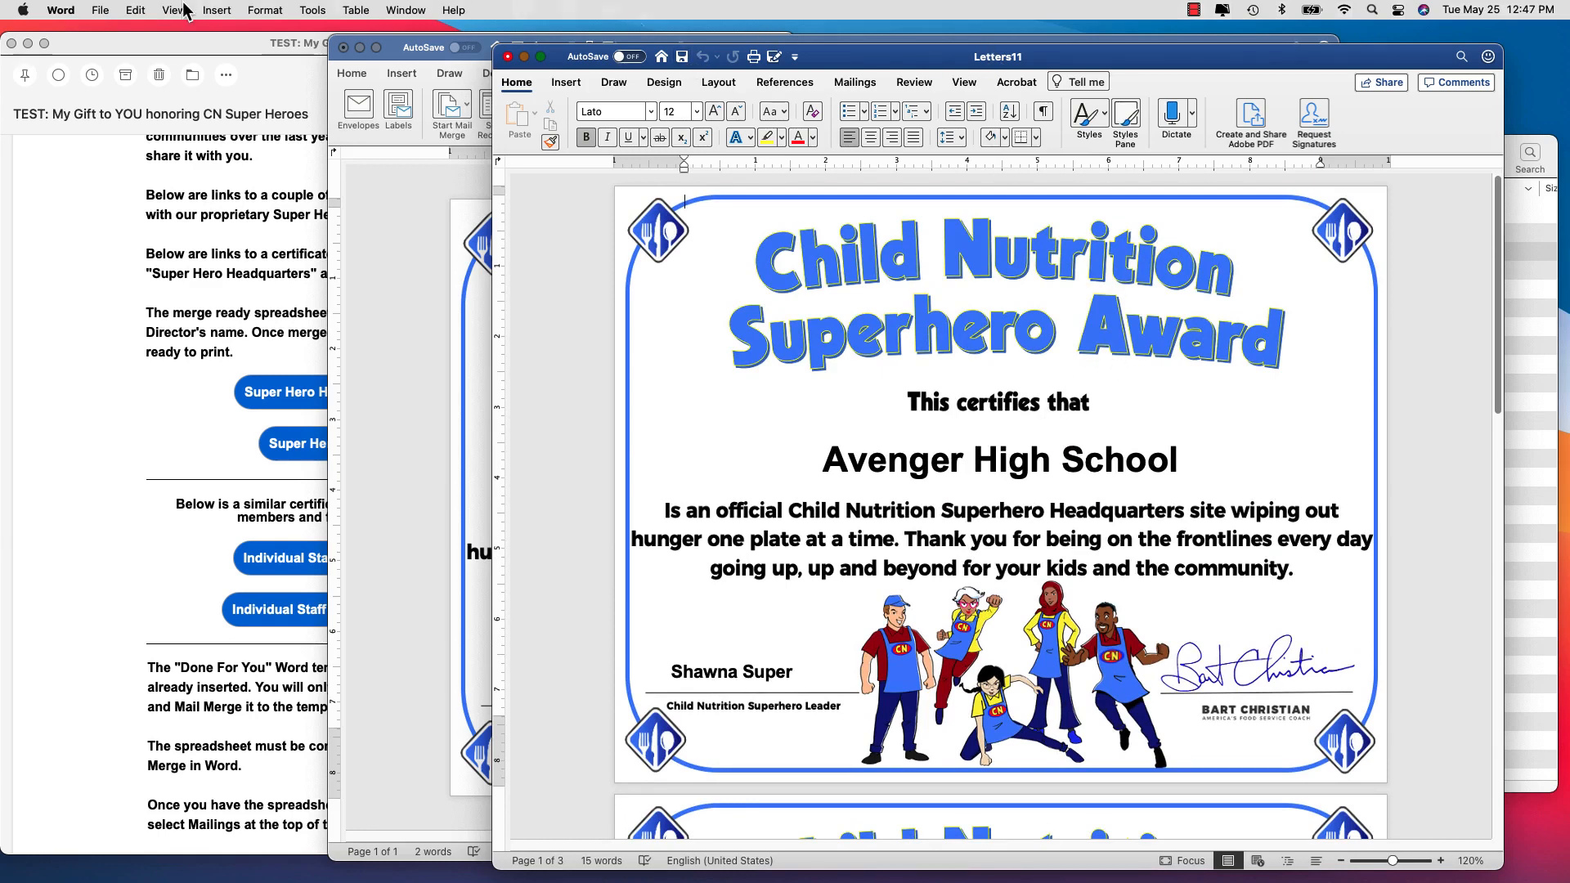
Save the merged certificates as MY Sites.docx in the Hero Sites folder
left_click(100, 12)
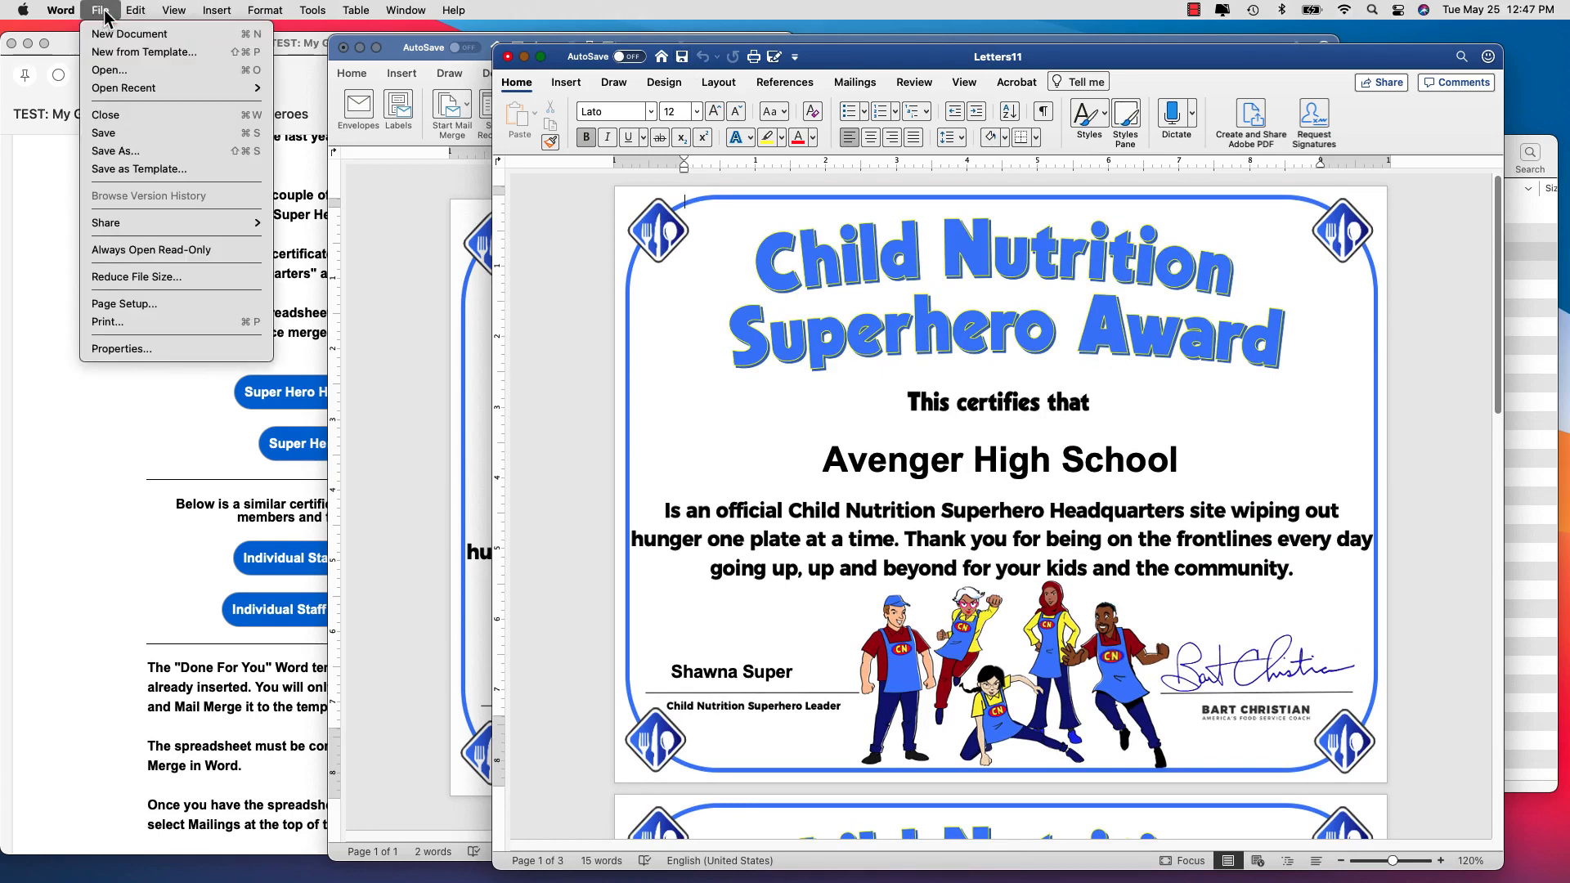
left_click(123, 153)
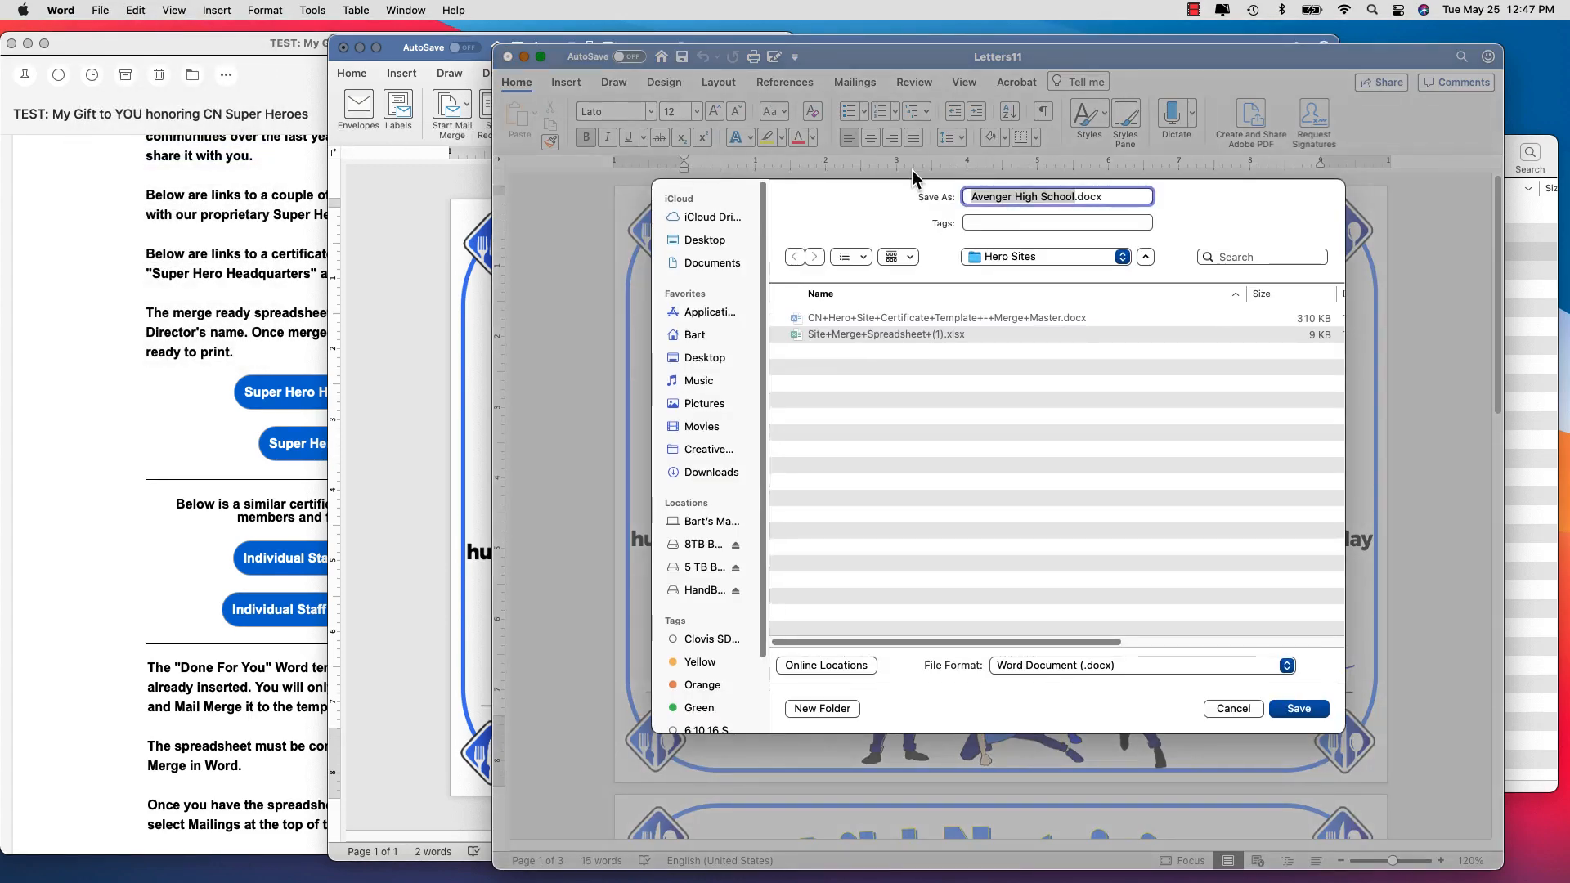
type("MY Sites")
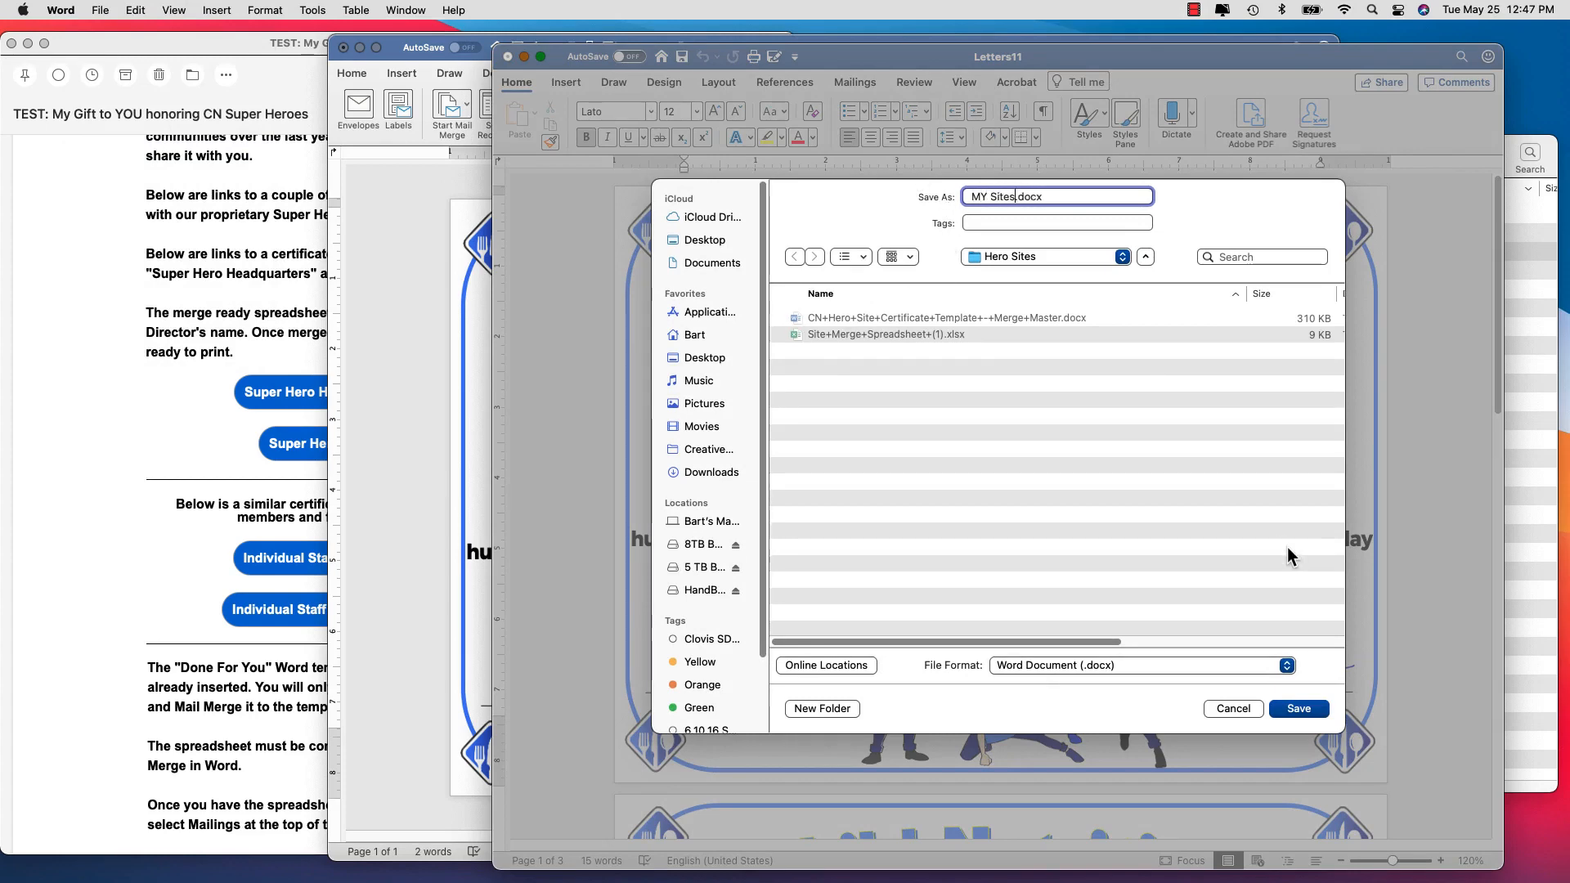
left_click(1299, 709)
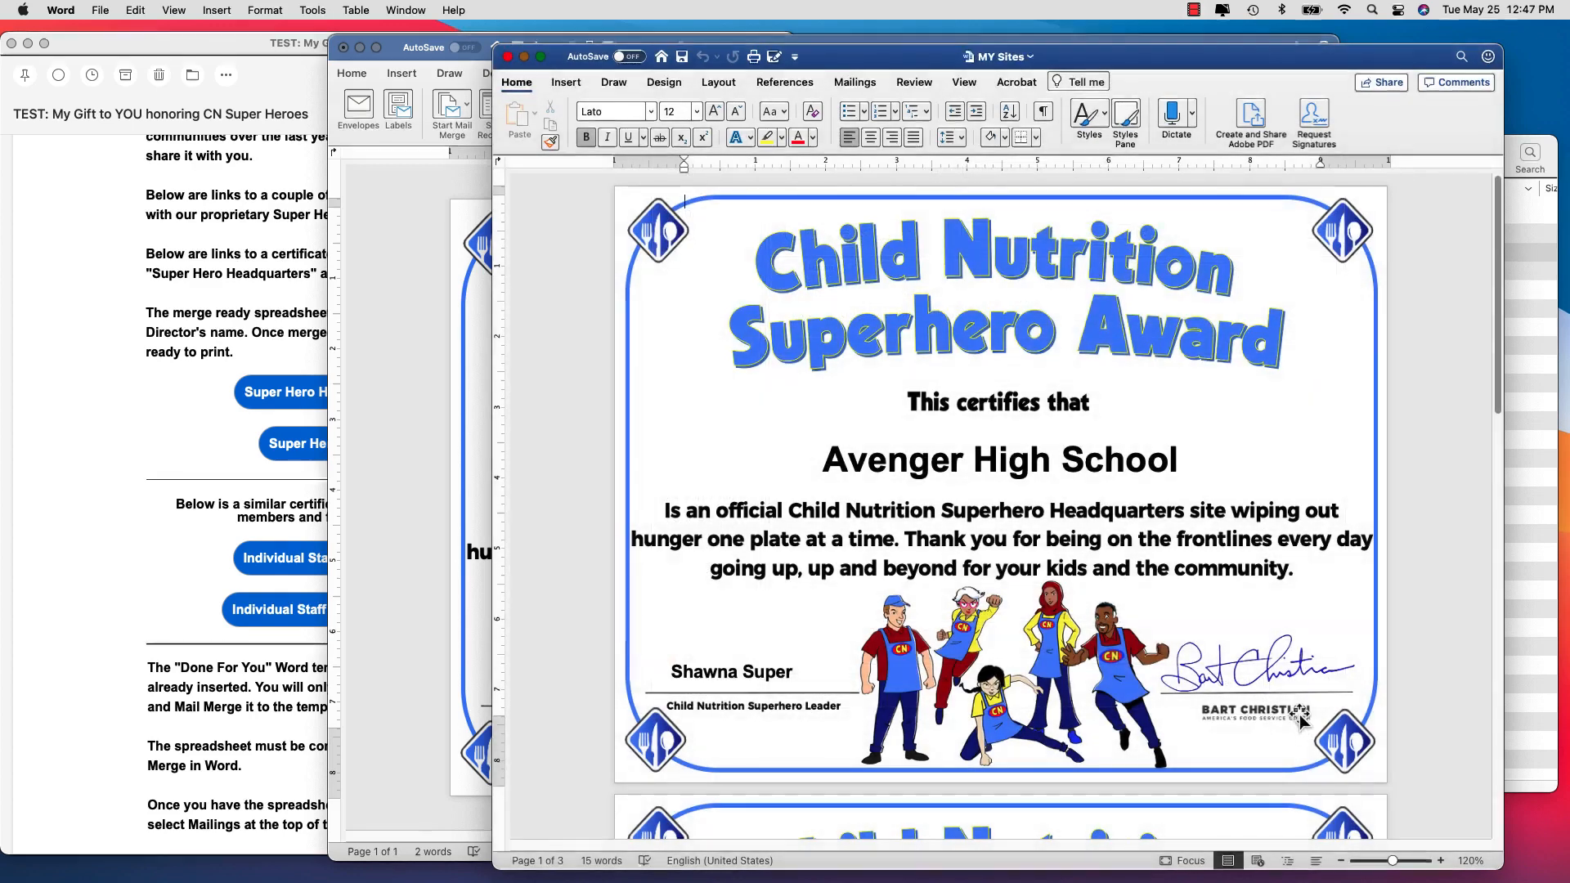
Confirm MY Sites in Finder, then close it and close the template, saving its changes
left_click(1522, 671)
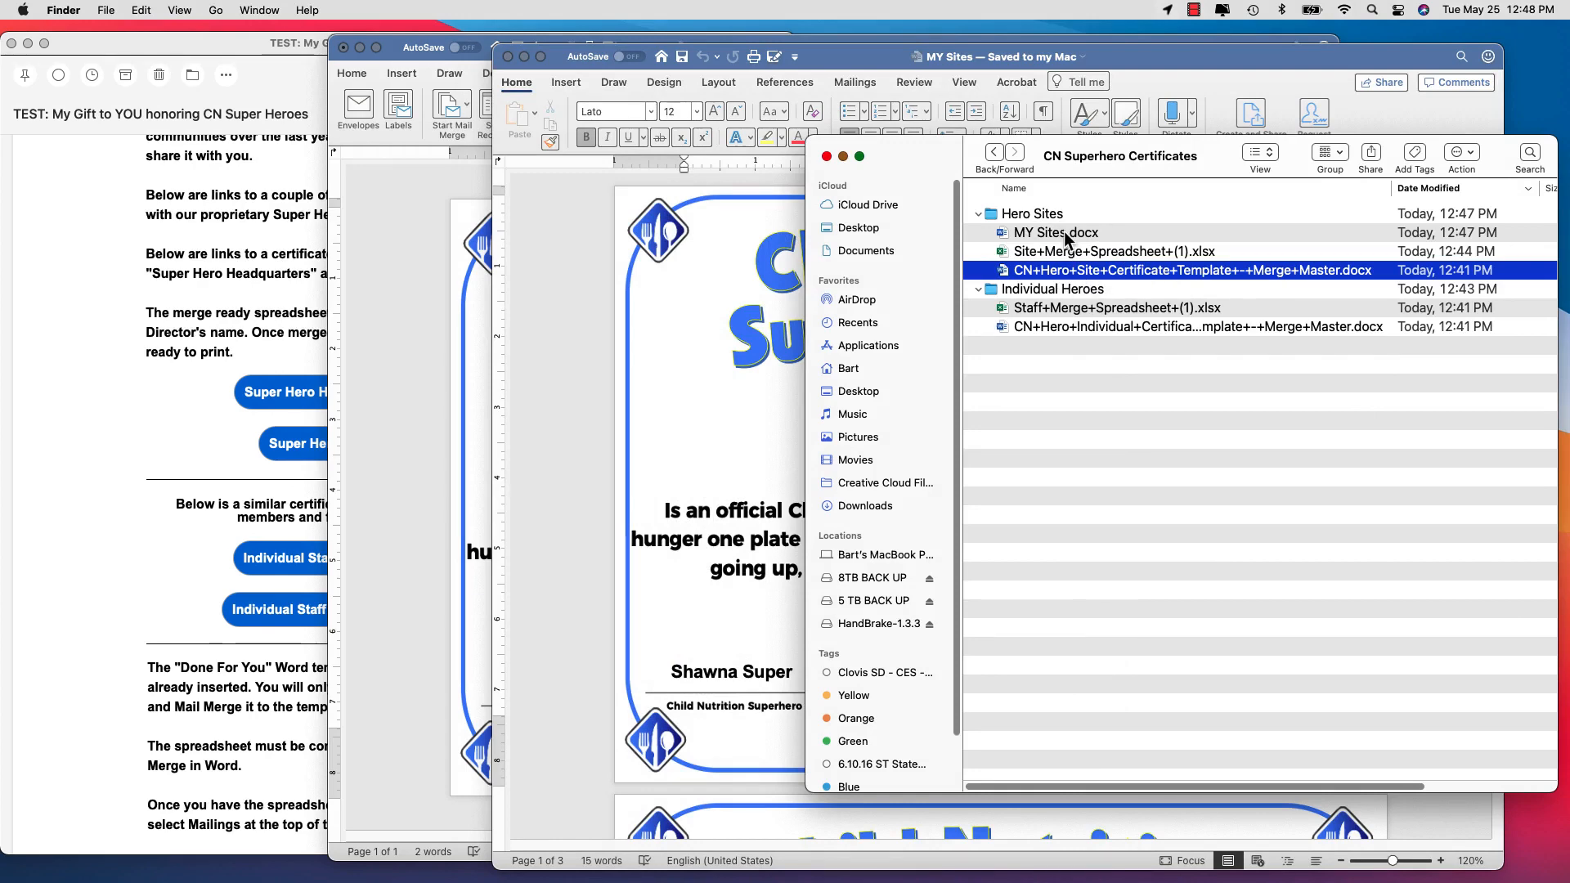
left_click(563, 347)
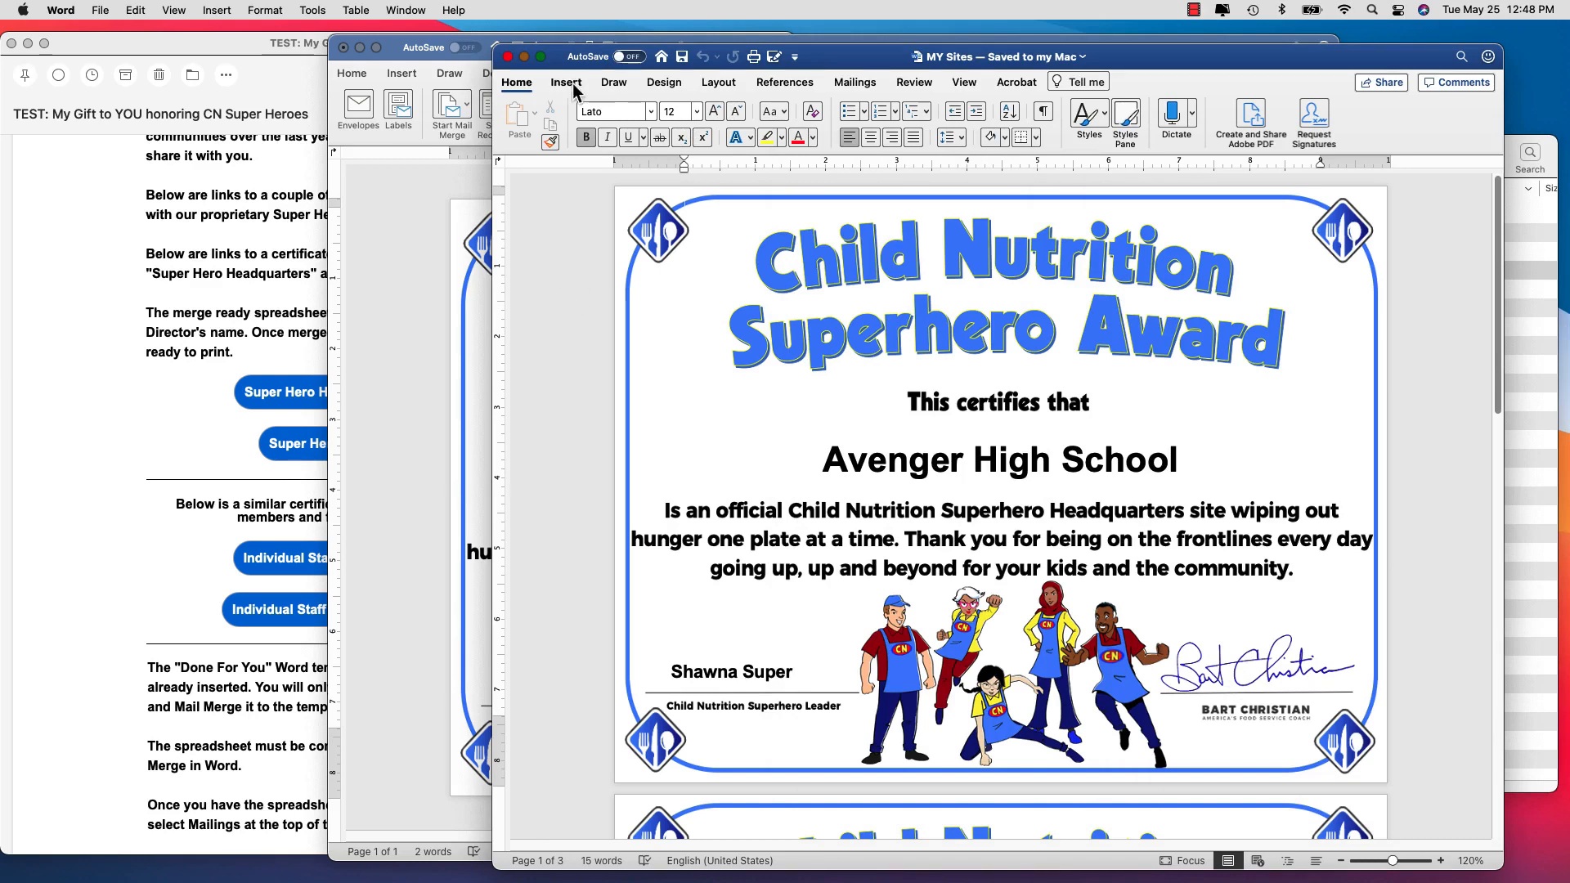
left_click(508, 57)
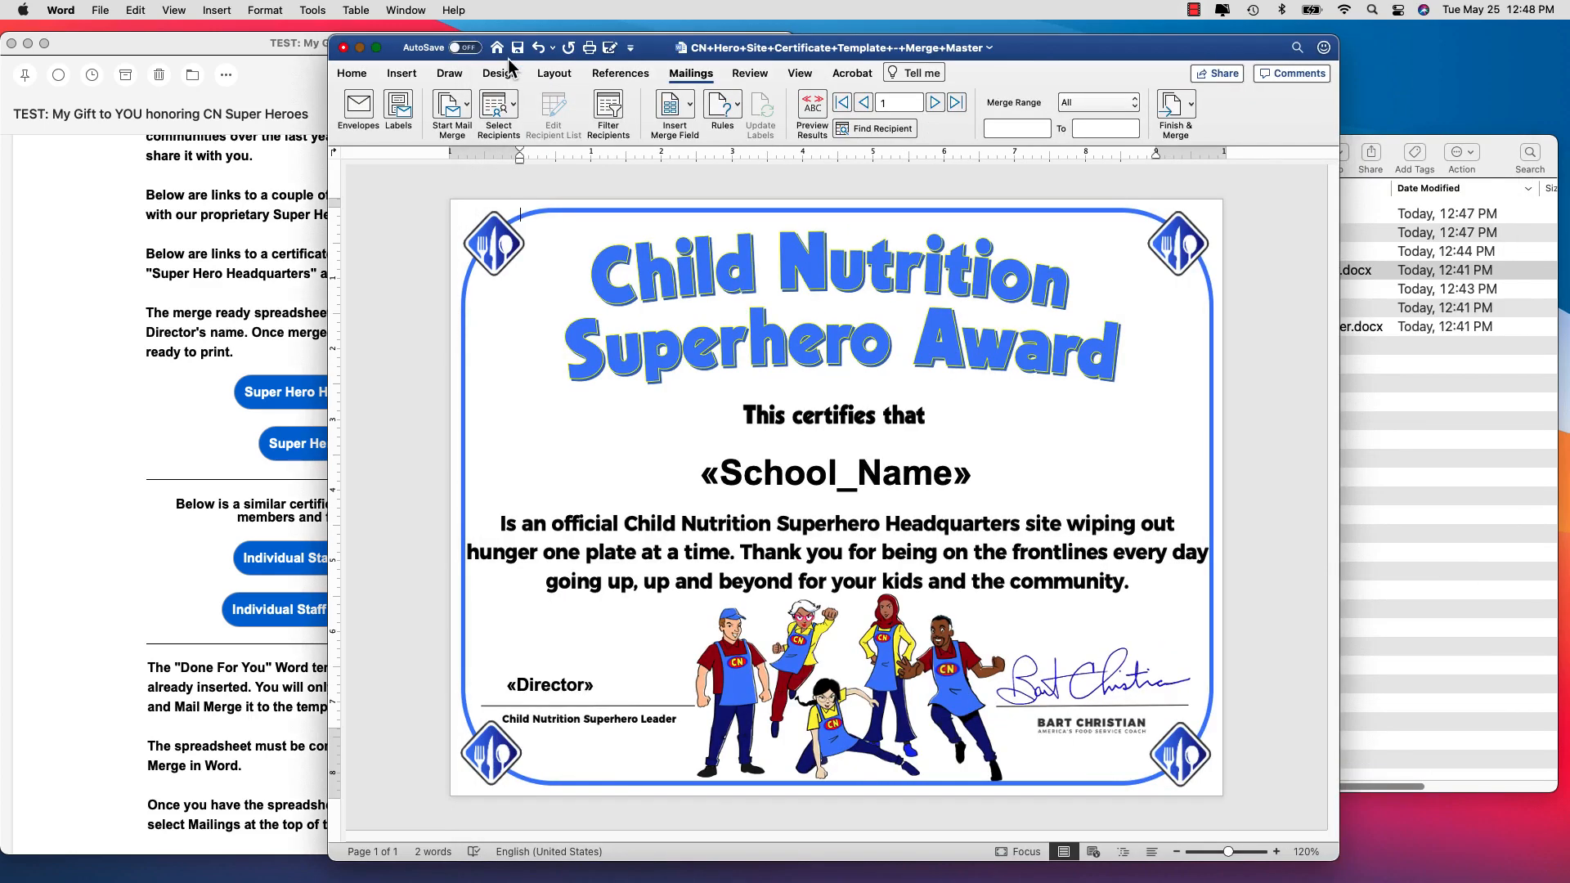
left_click(344, 50)
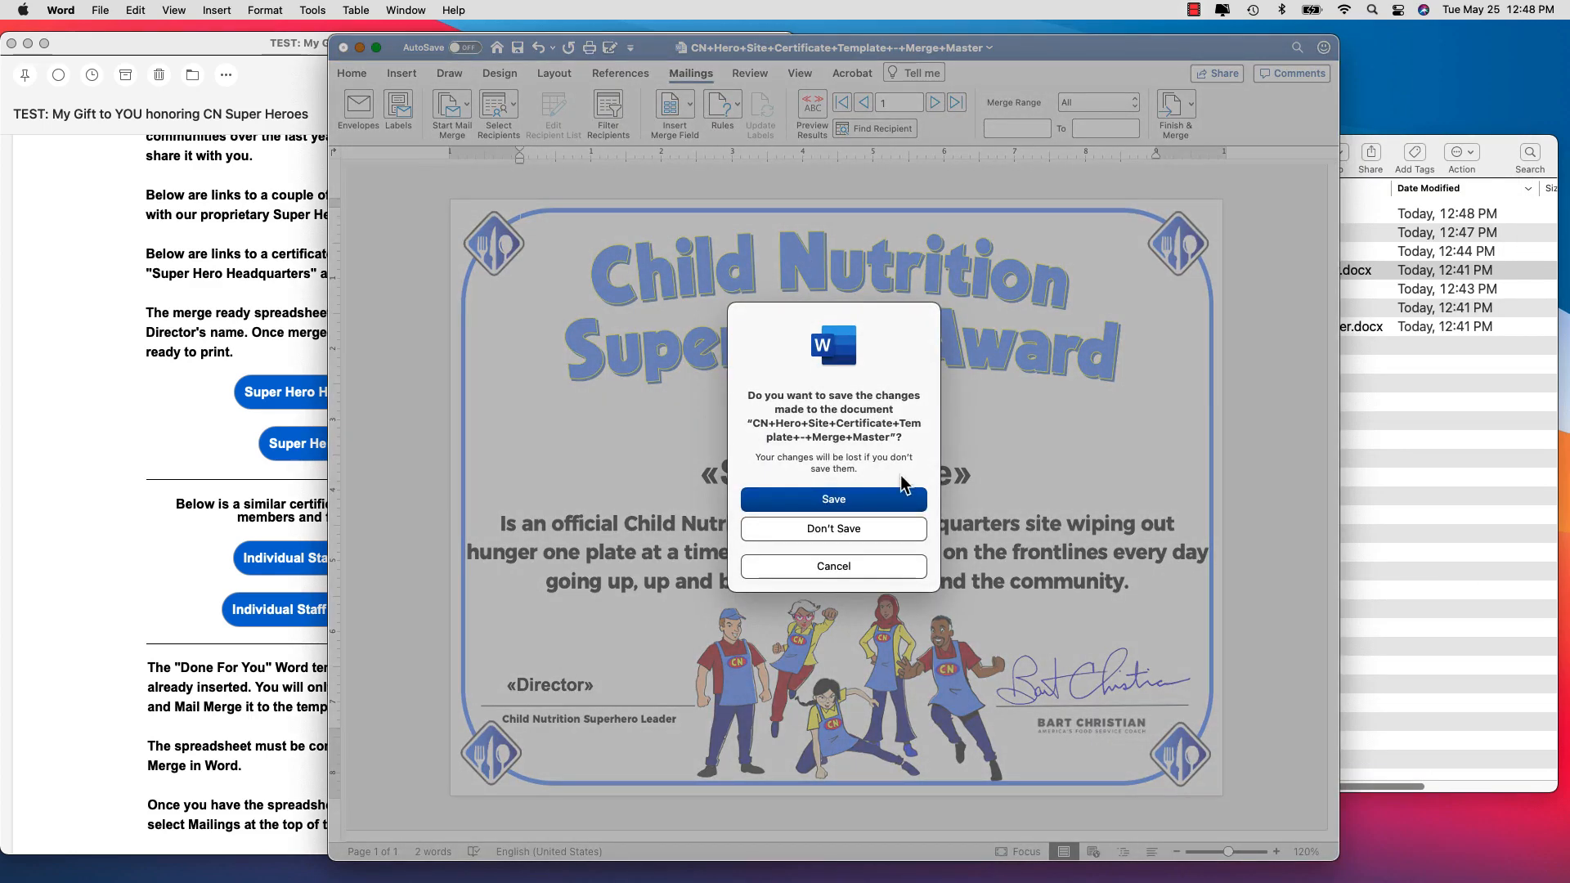
left_click(890, 498)
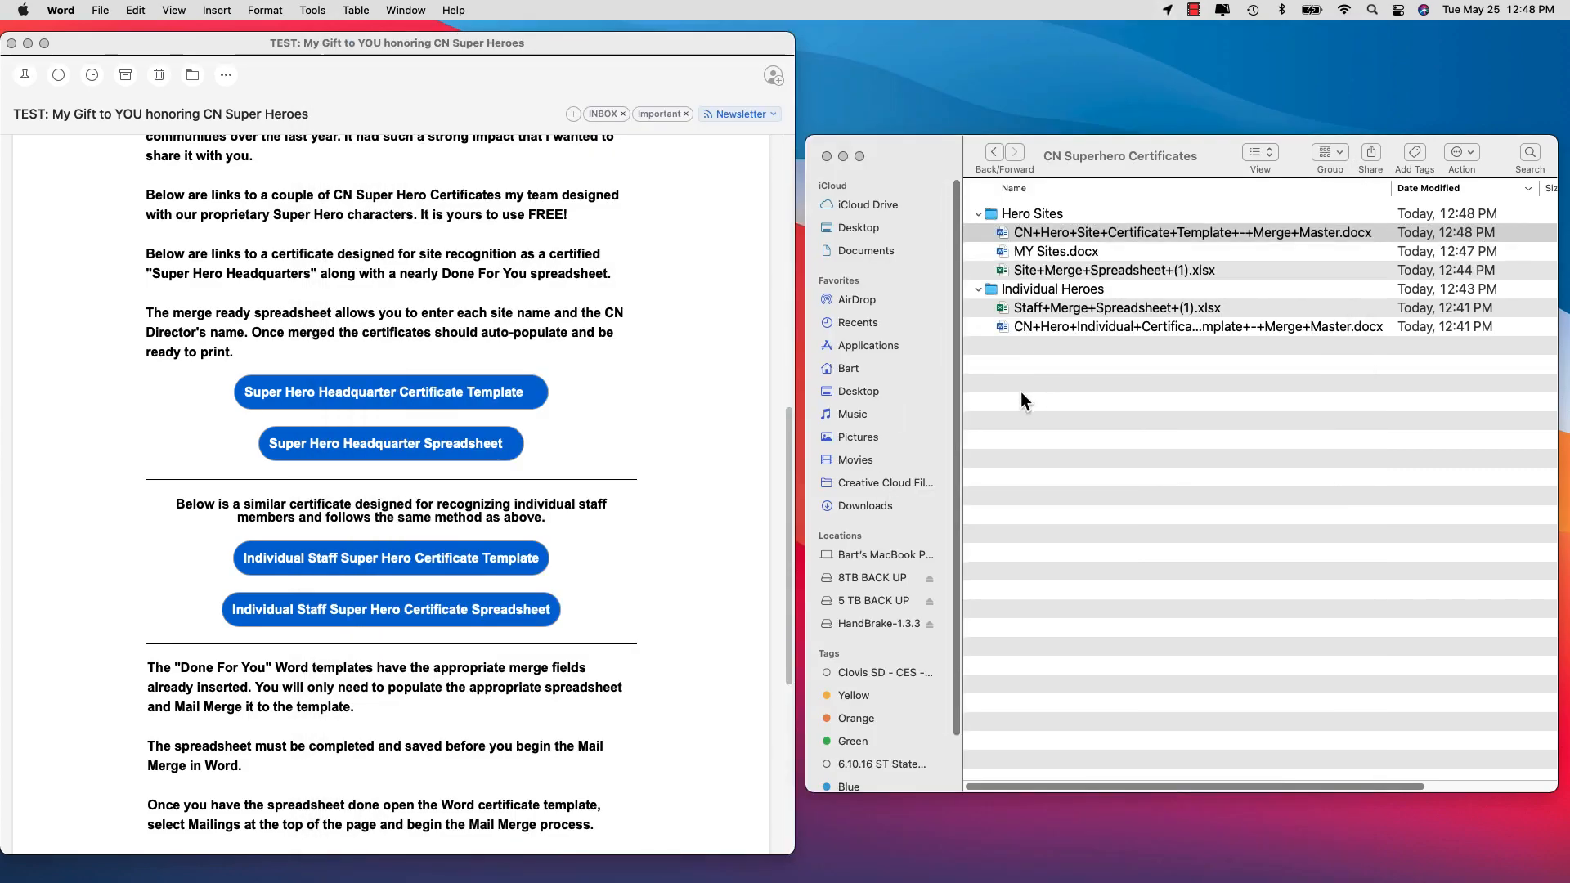
Open the staff merge spreadsheet and paste the four staff names into cells A2:A5
double_click(1040, 308)
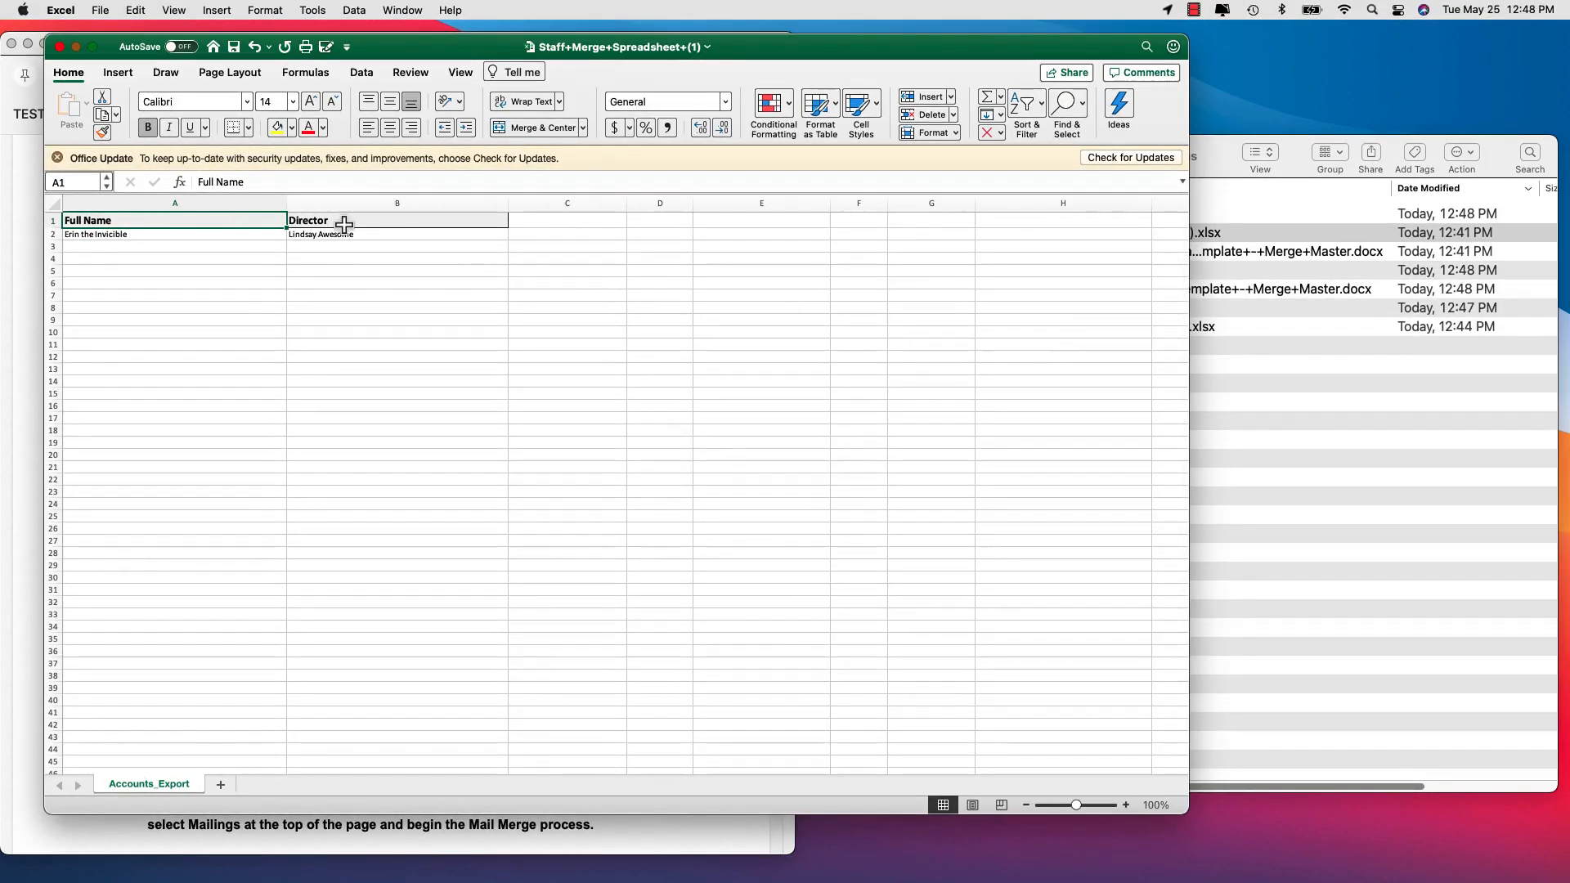
left_click(215, 234)
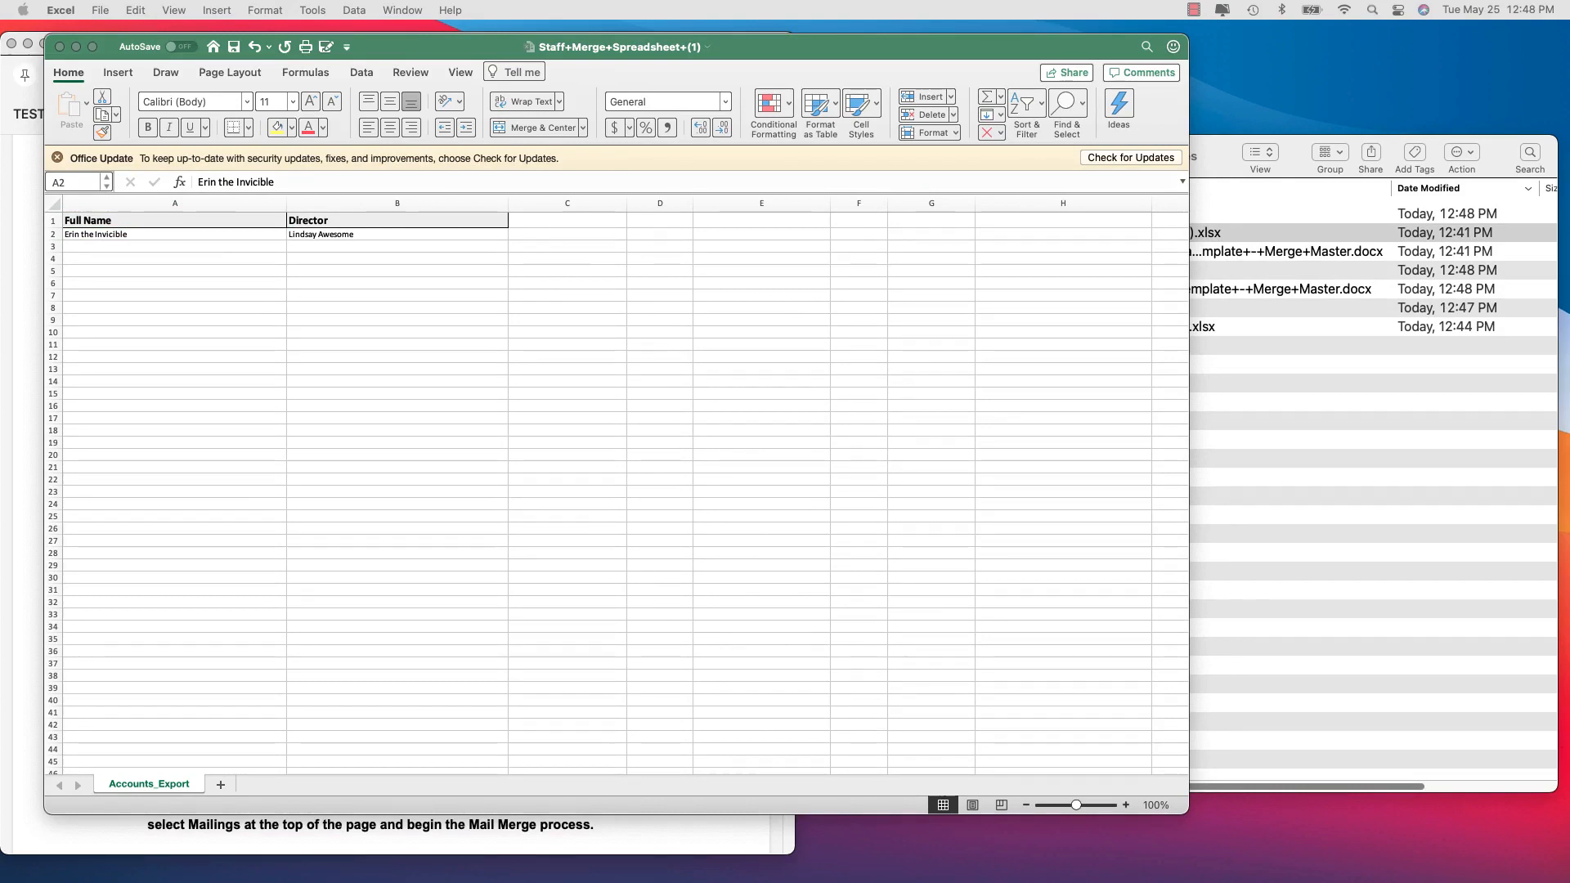
key("super+c")
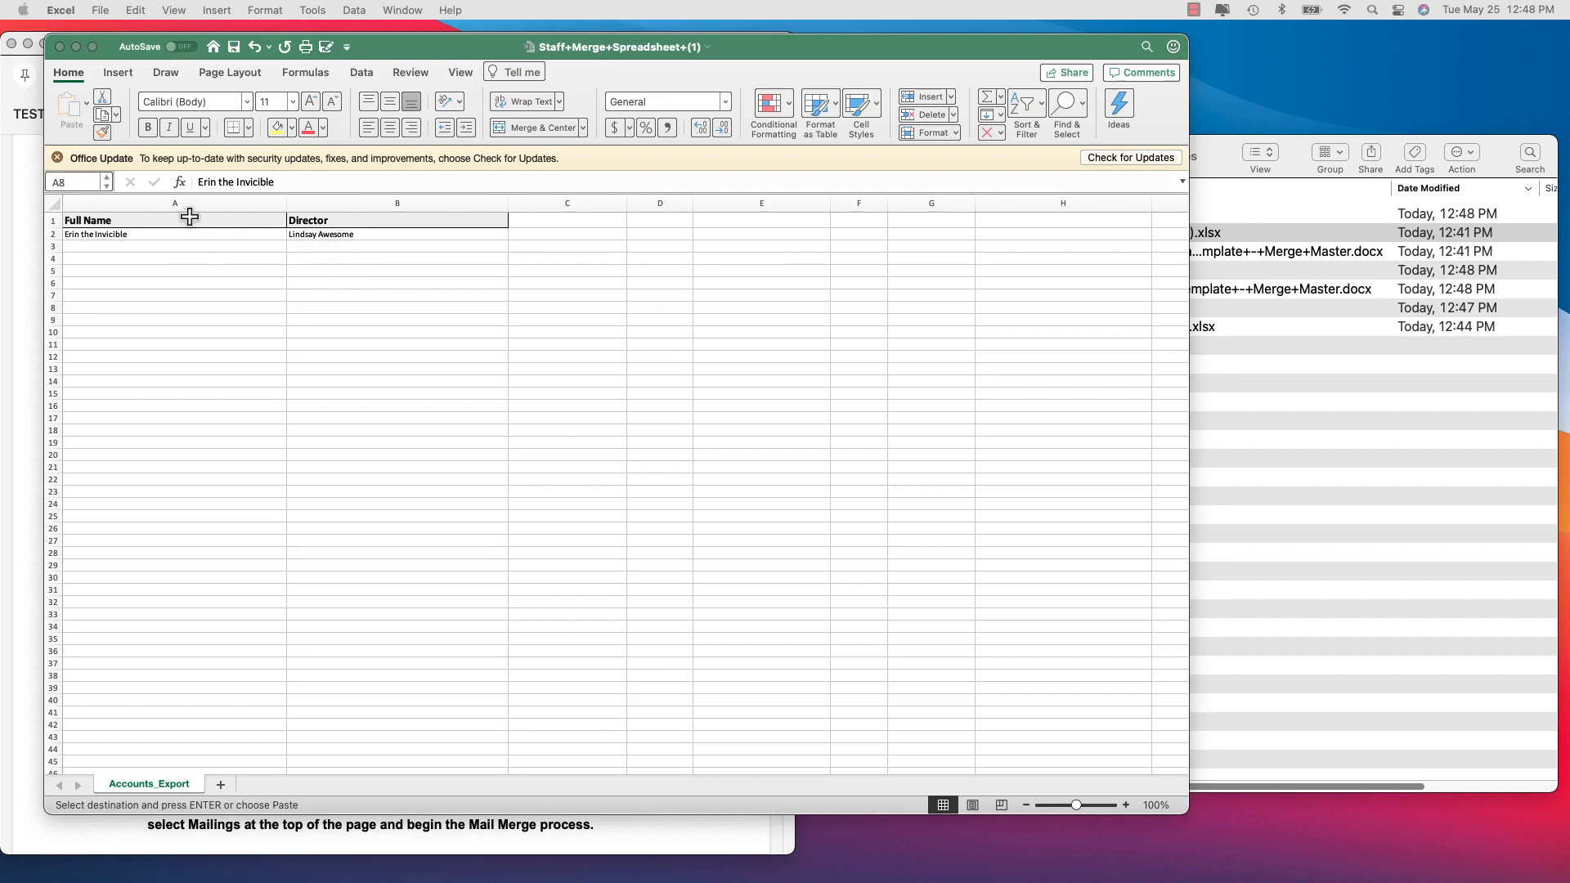
left_click(191, 233)
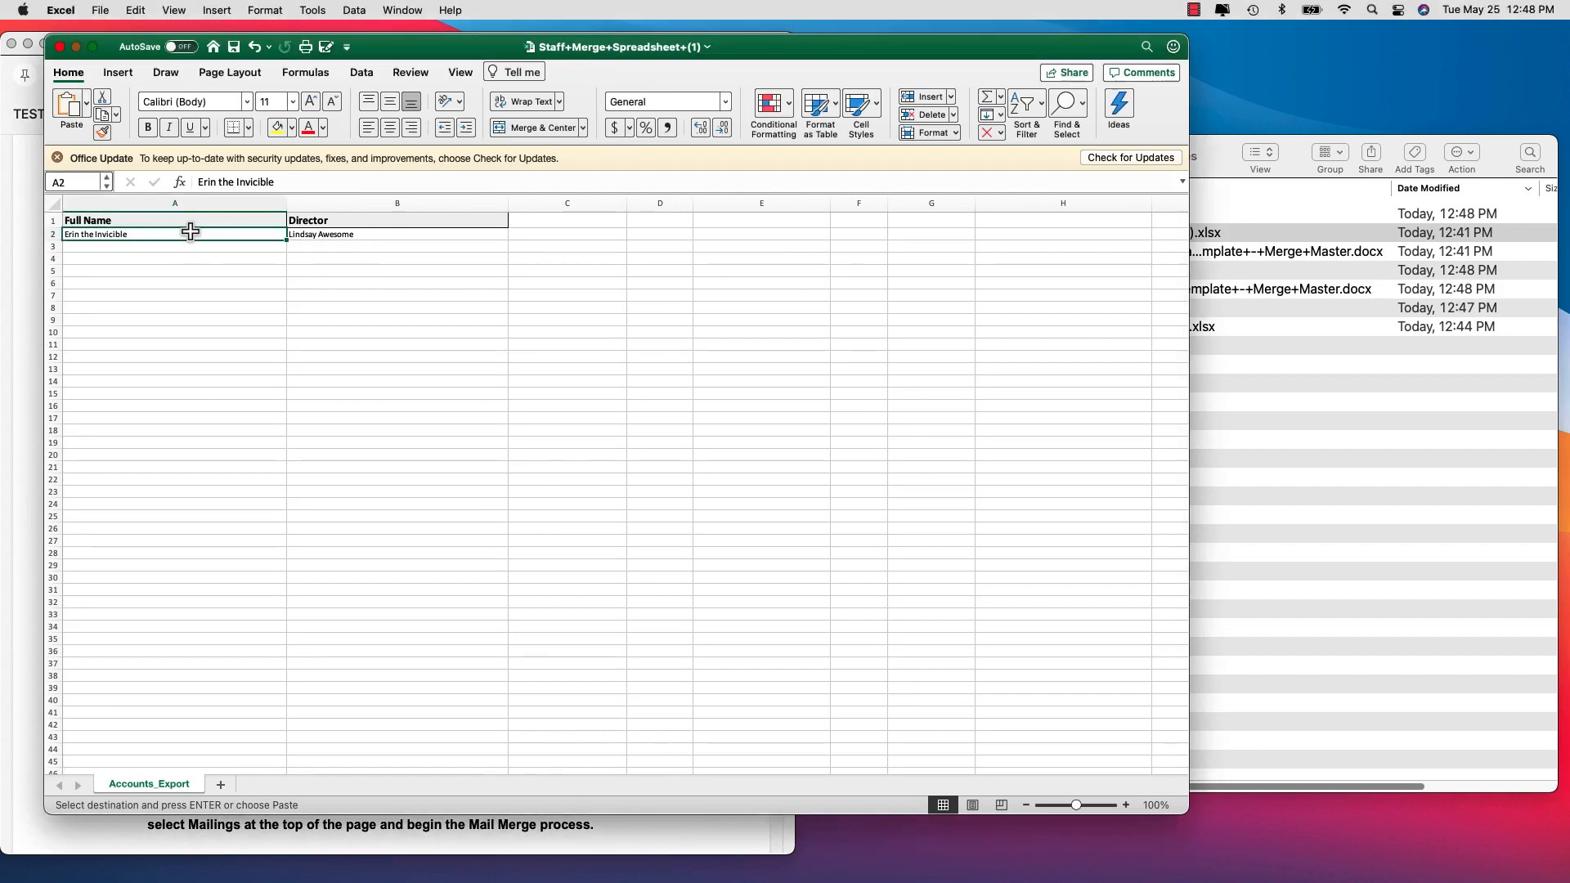
mouse_move(189, 235)
left_mouse_down()
mouse_move(182, 280)
mouse_move(183, 232)
left_mouse_up()
right_click(183, 232)
left_click(216, 278)
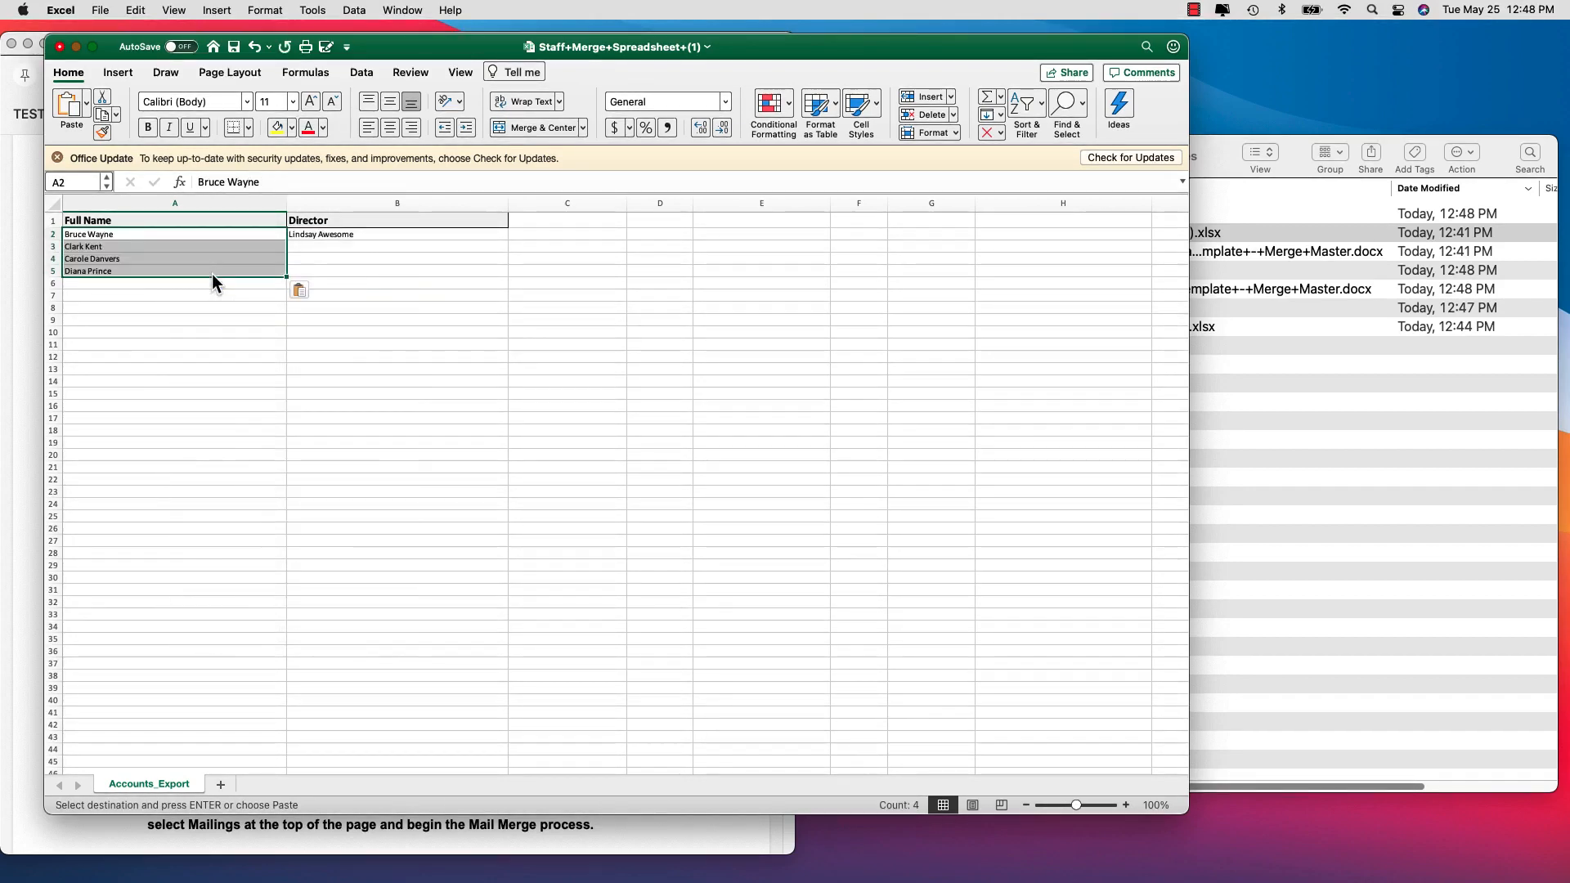
Enter the new director's name in B2, fill it down to B5, then save and minimize the spreadsheet
left_click(384, 231)
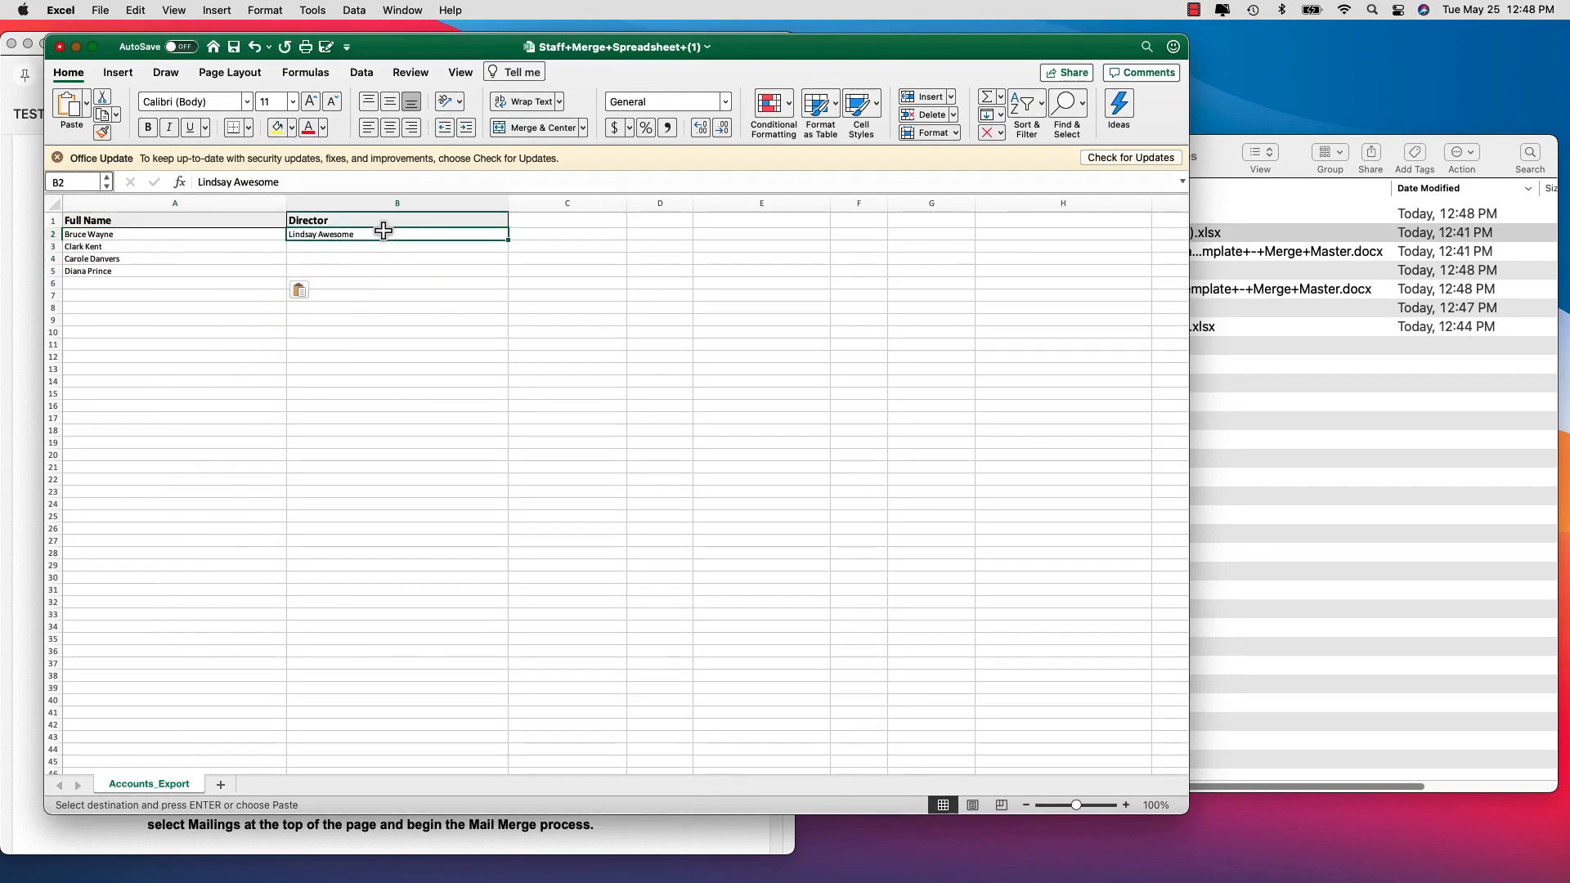
type("Maria Marvel")
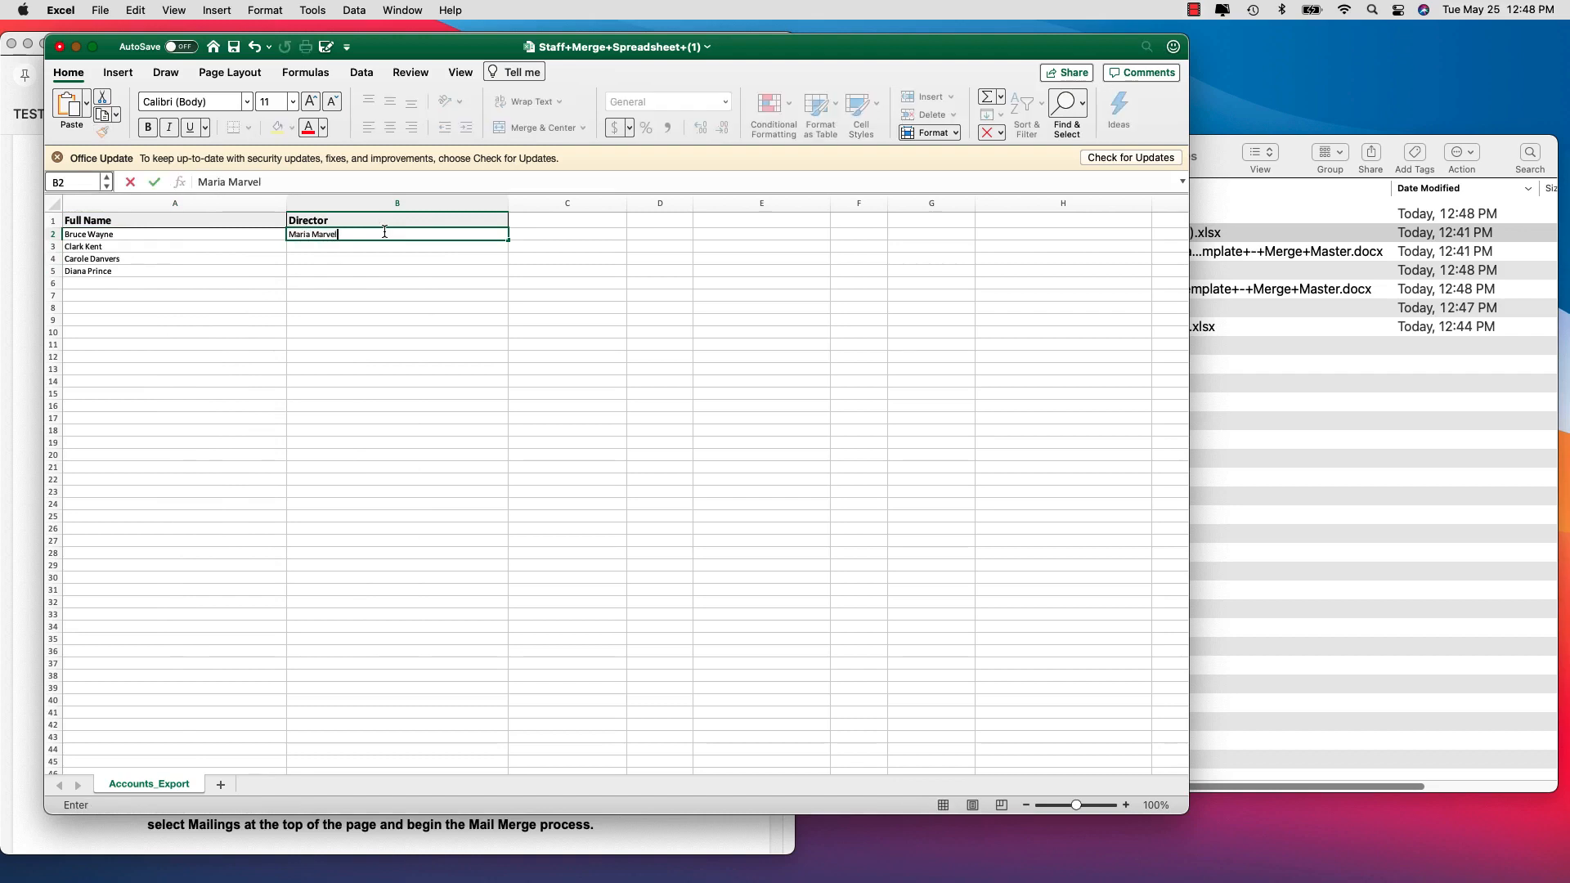
left_click(401, 257)
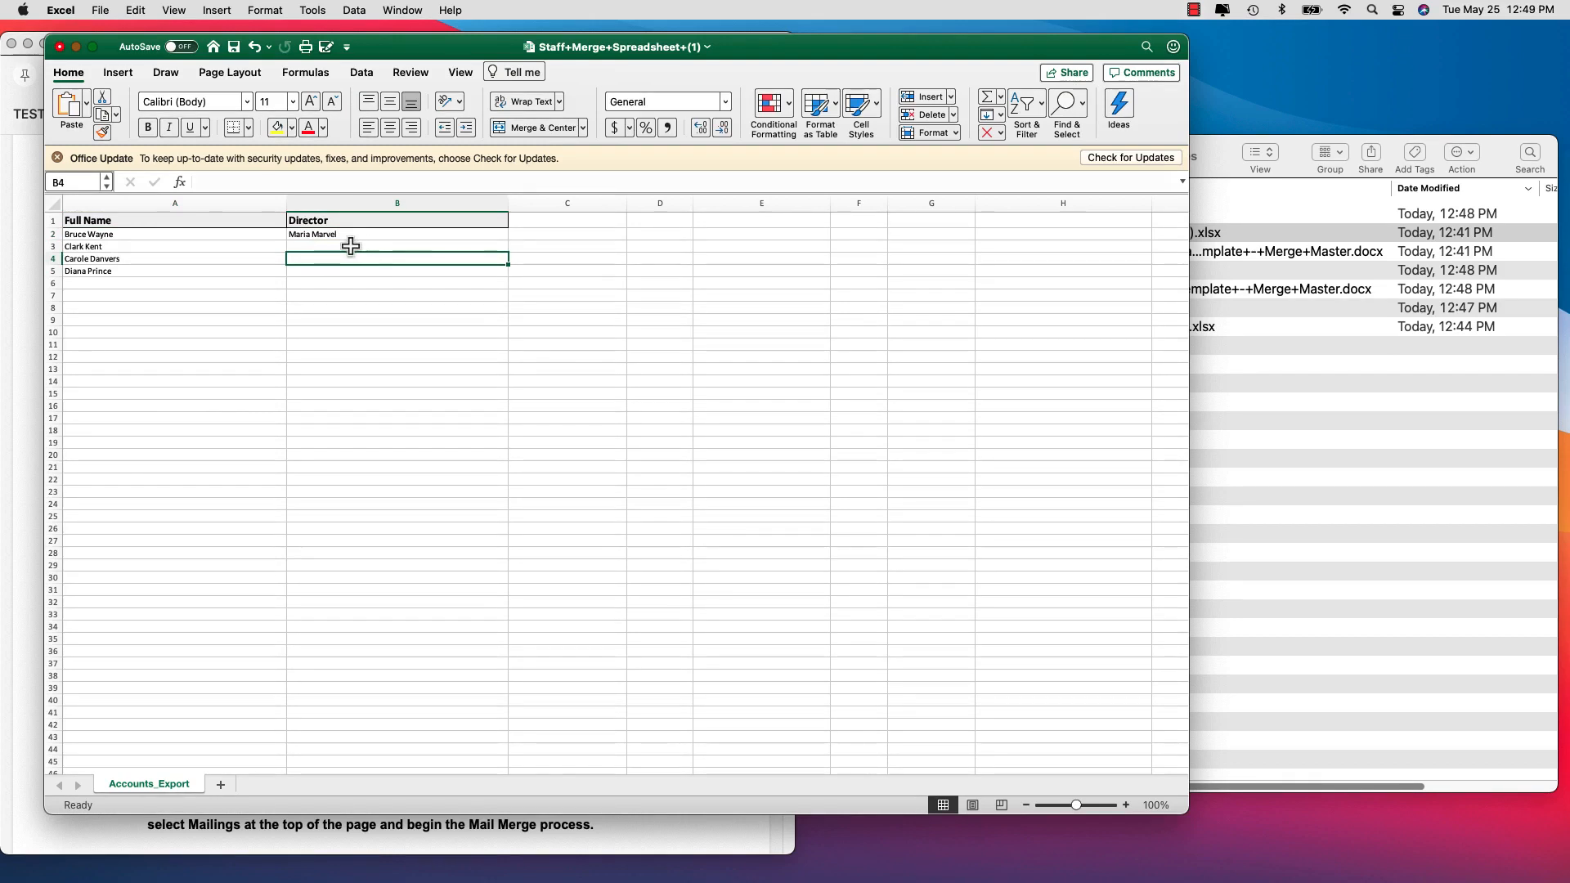
left_click(465, 234)
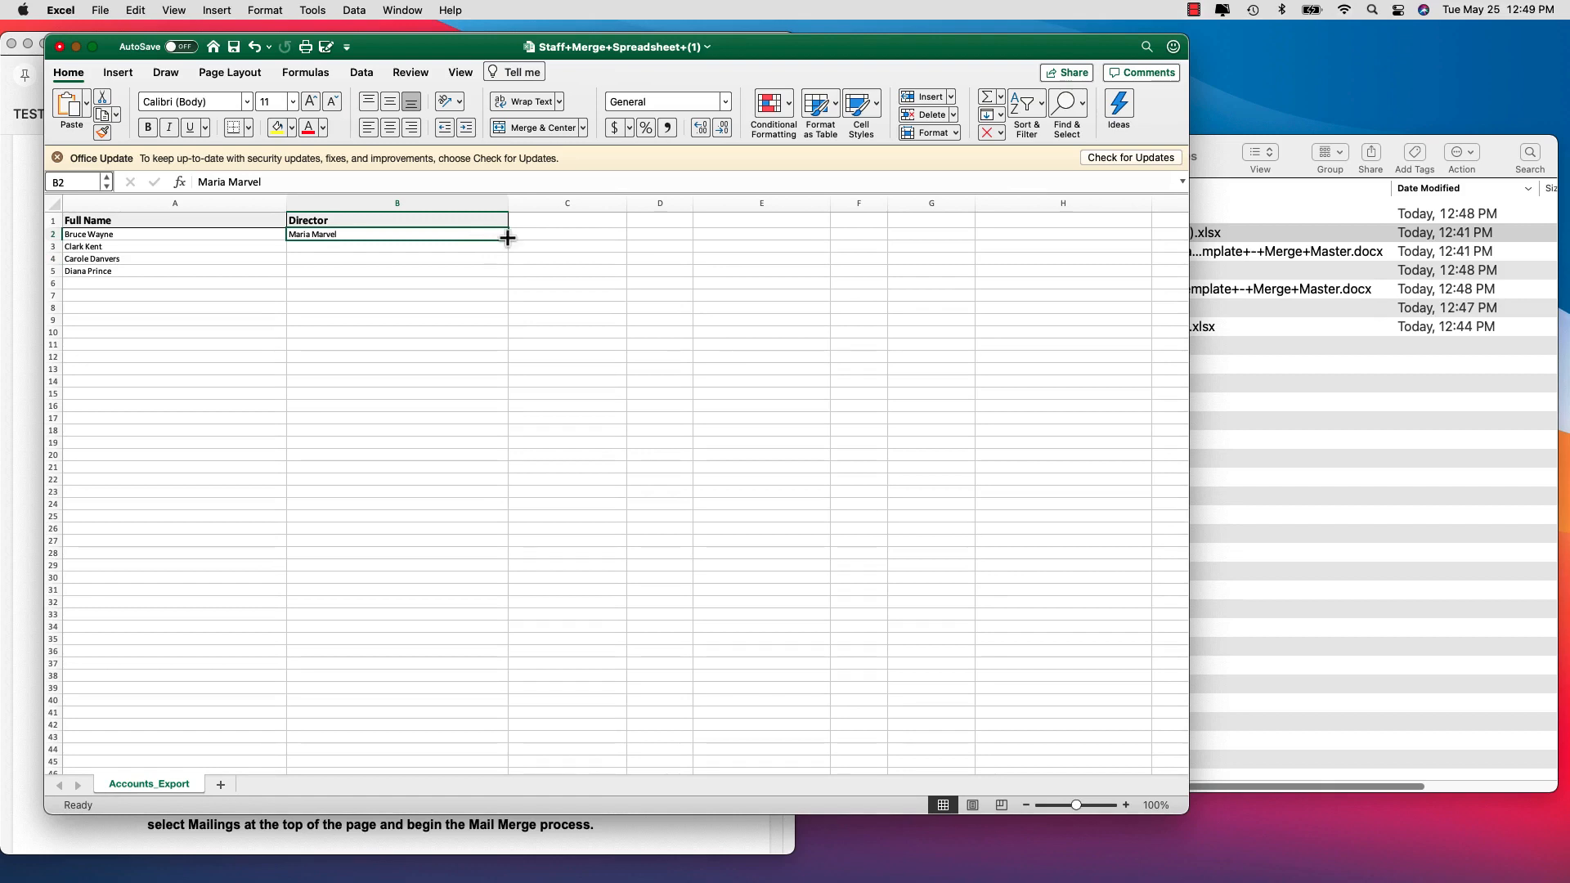
left_click_drag(507, 239, 498, 277)
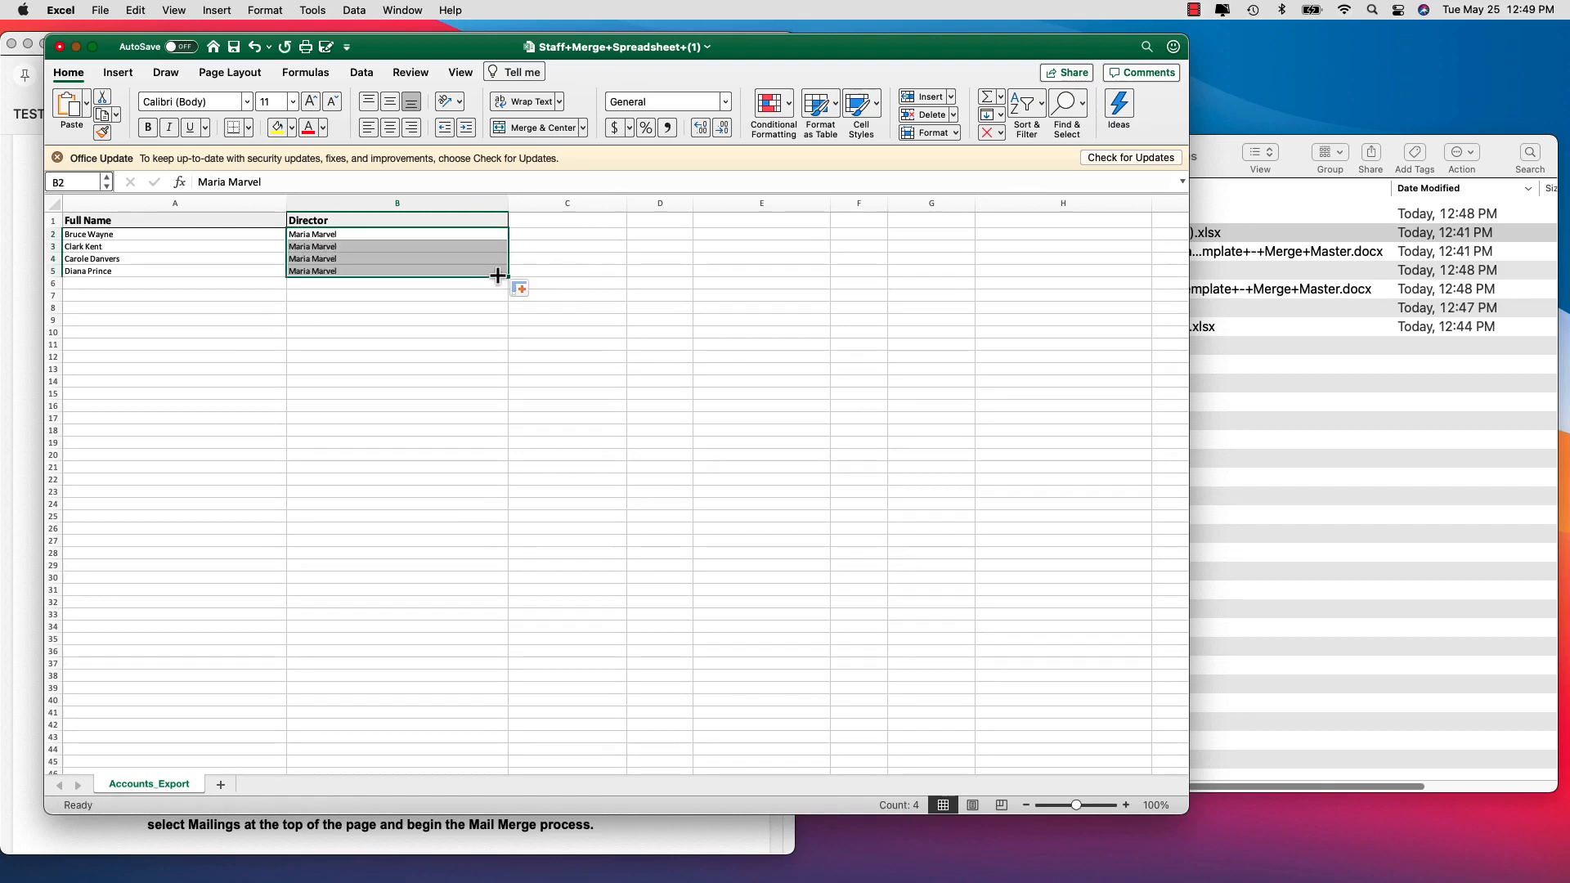
left_click(442, 503)
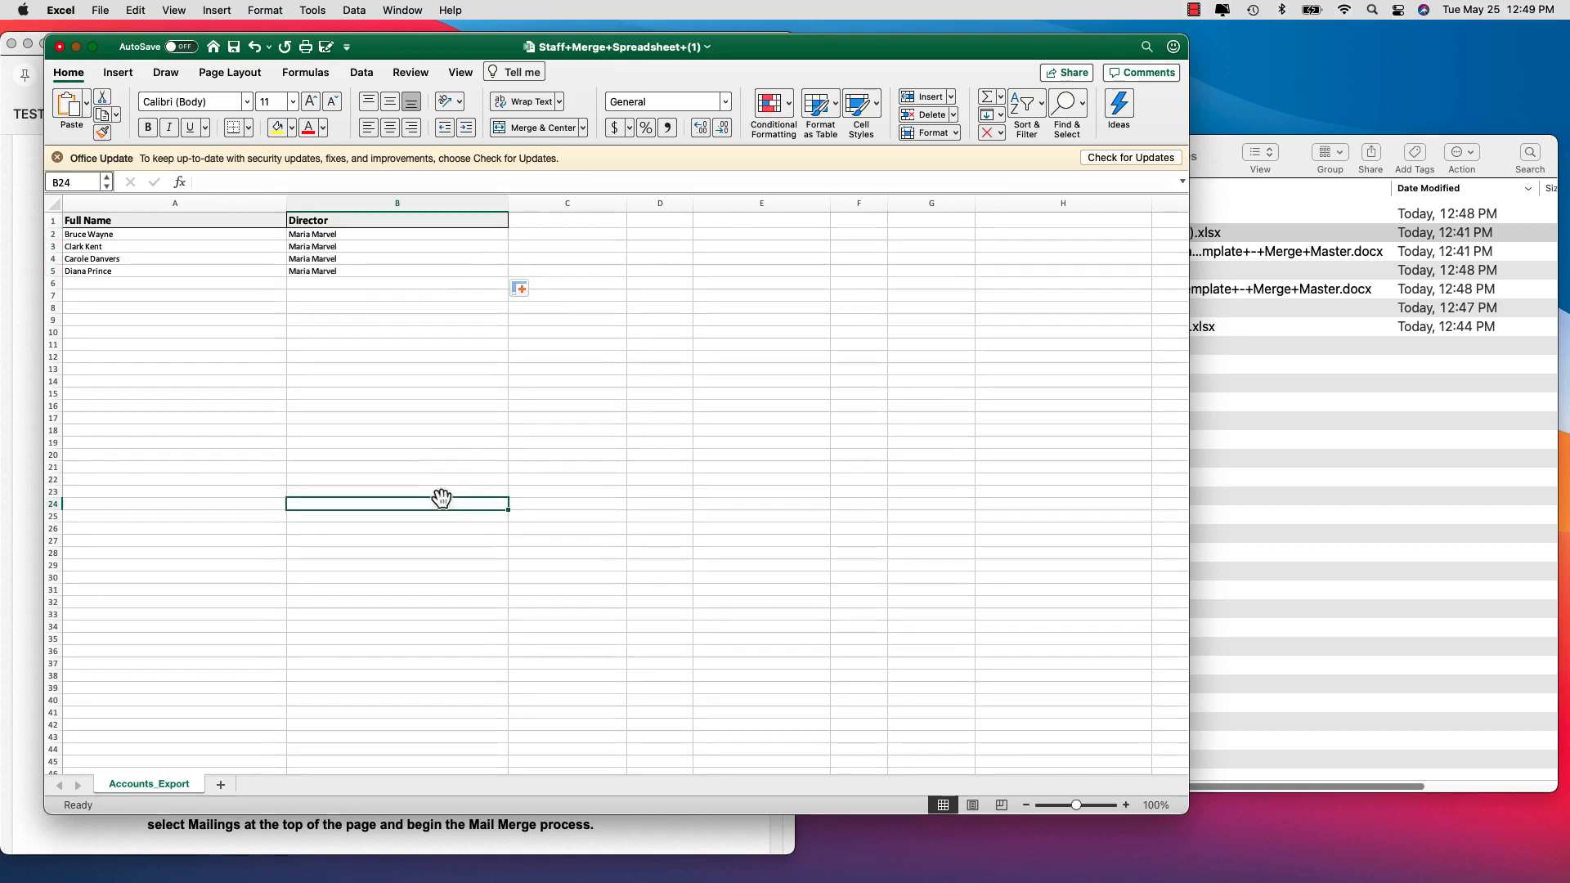
left_click(232, 46)
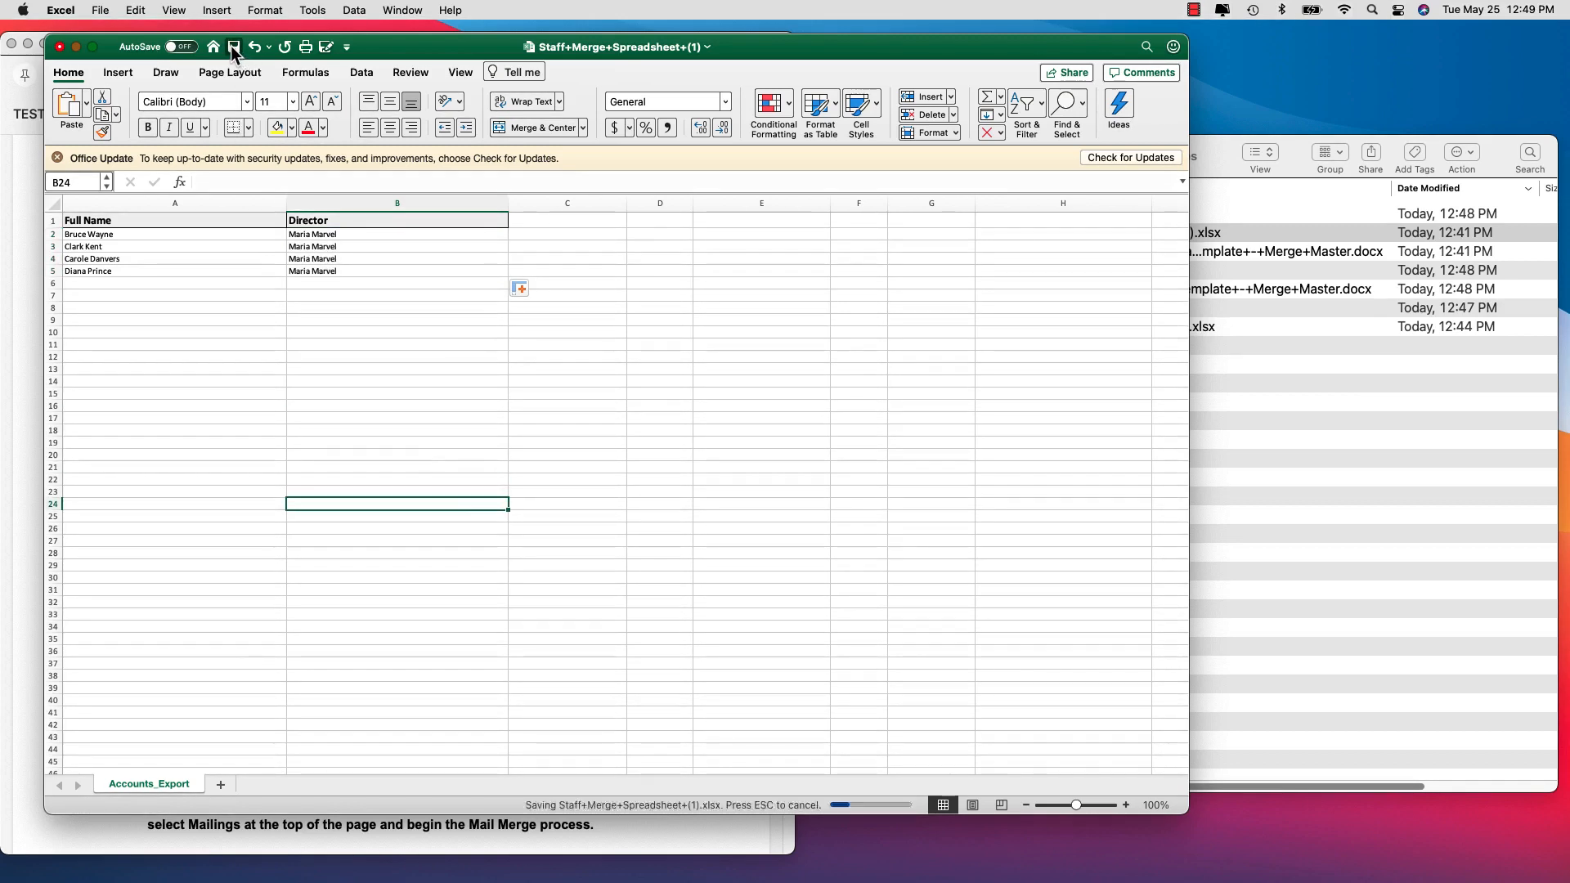
left_click(77, 47)
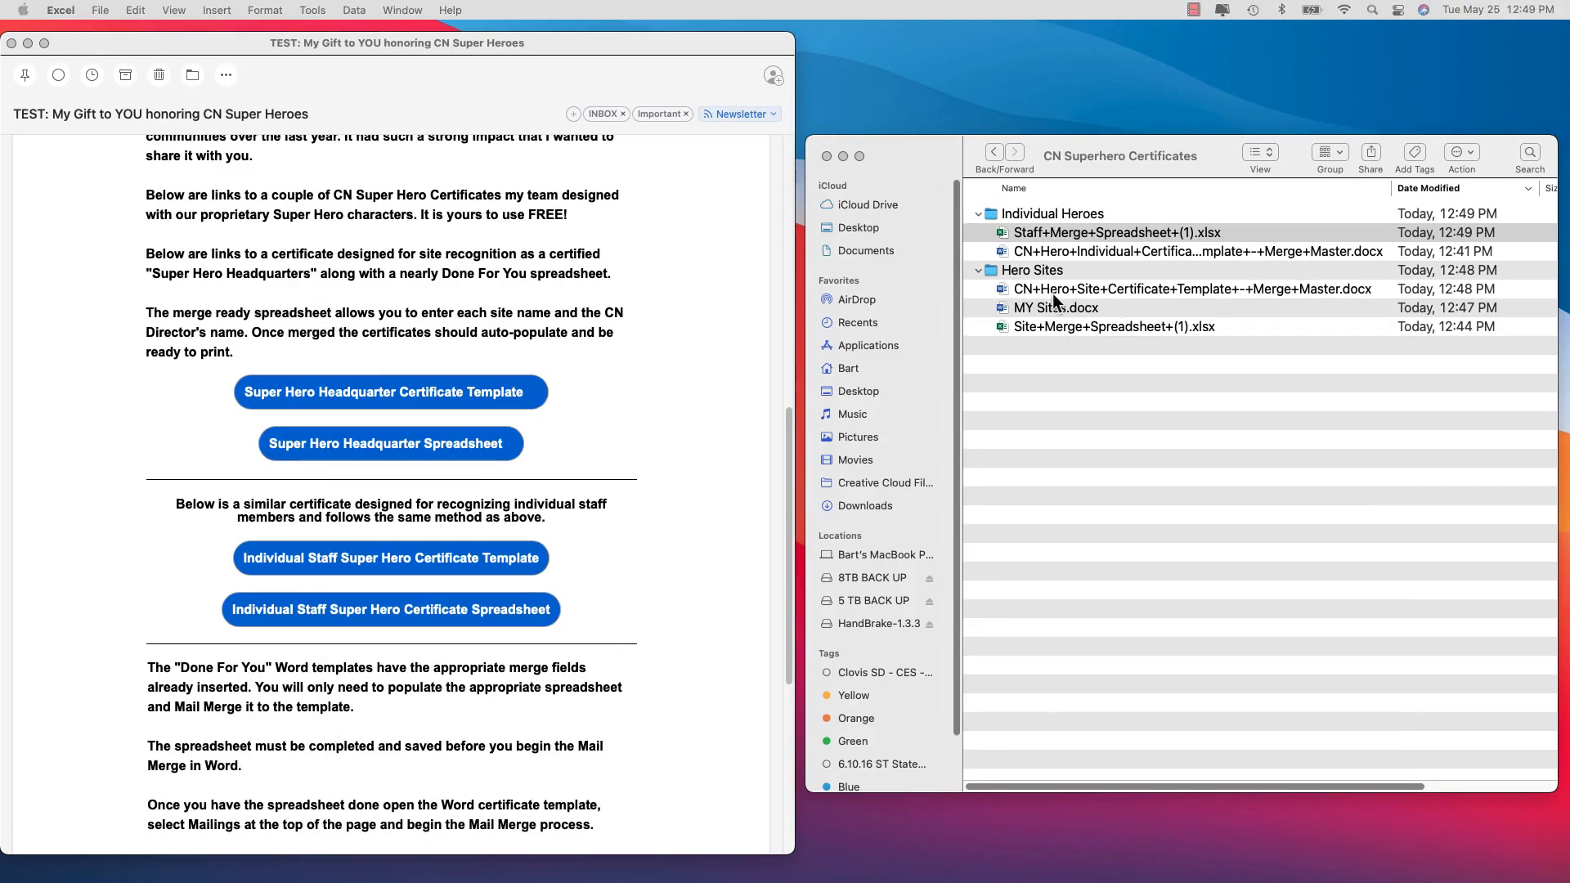
Open the individual hero template and use Downloads > CN Superhero Certificates > Individual Heroes staff spreadsheet's Accounts_Export sheet as recipients
double_click(1117, 253)
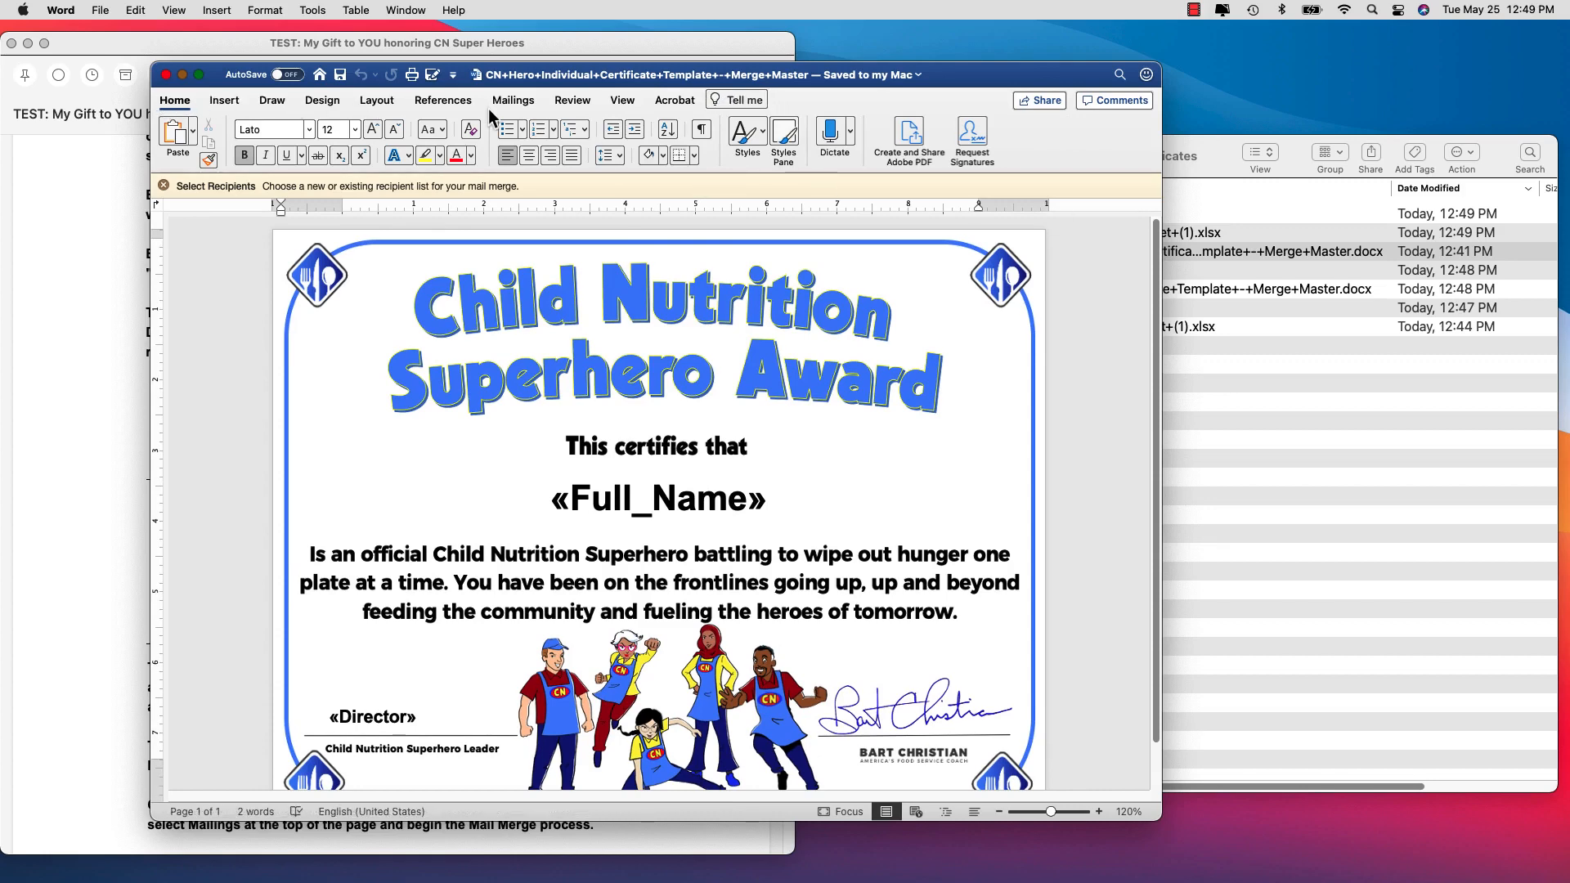
left_click(515, 100)
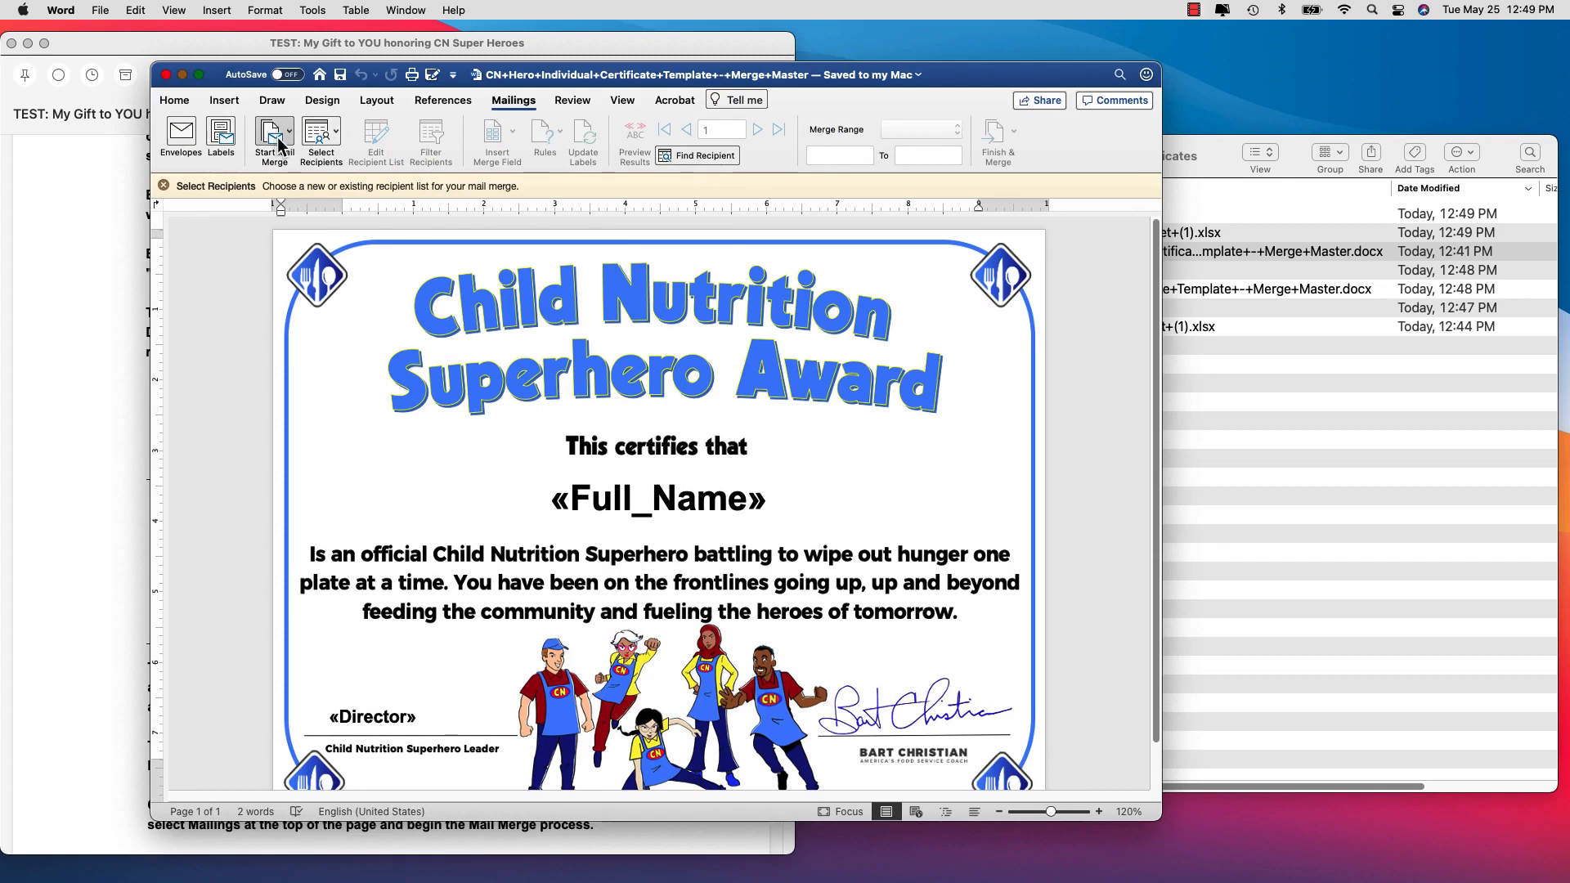
left_click(336, 137)
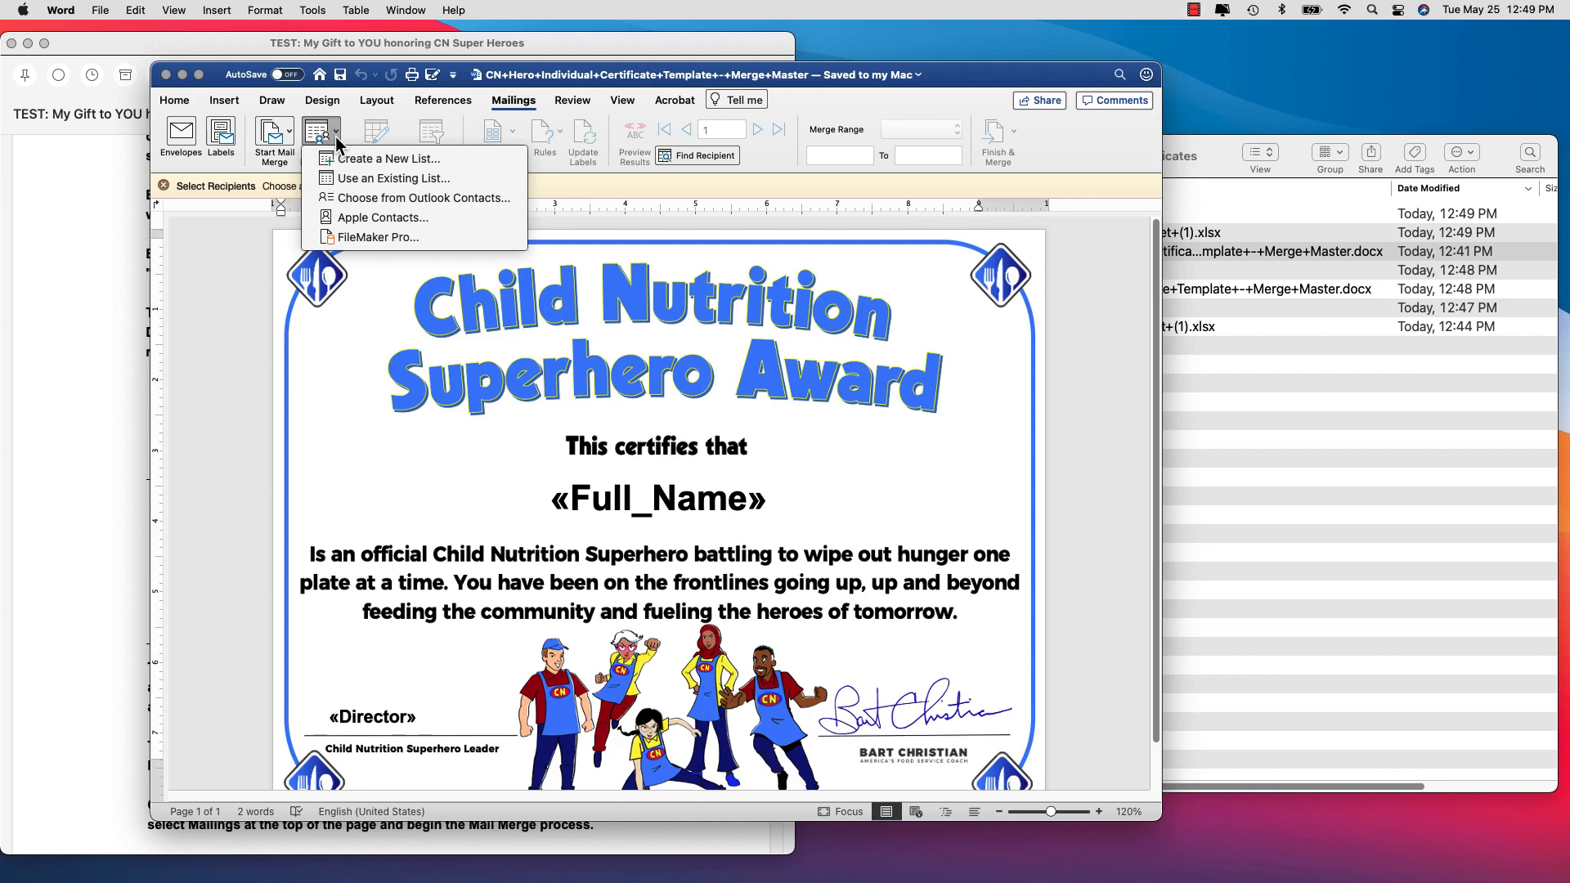
left_click(338, 182)
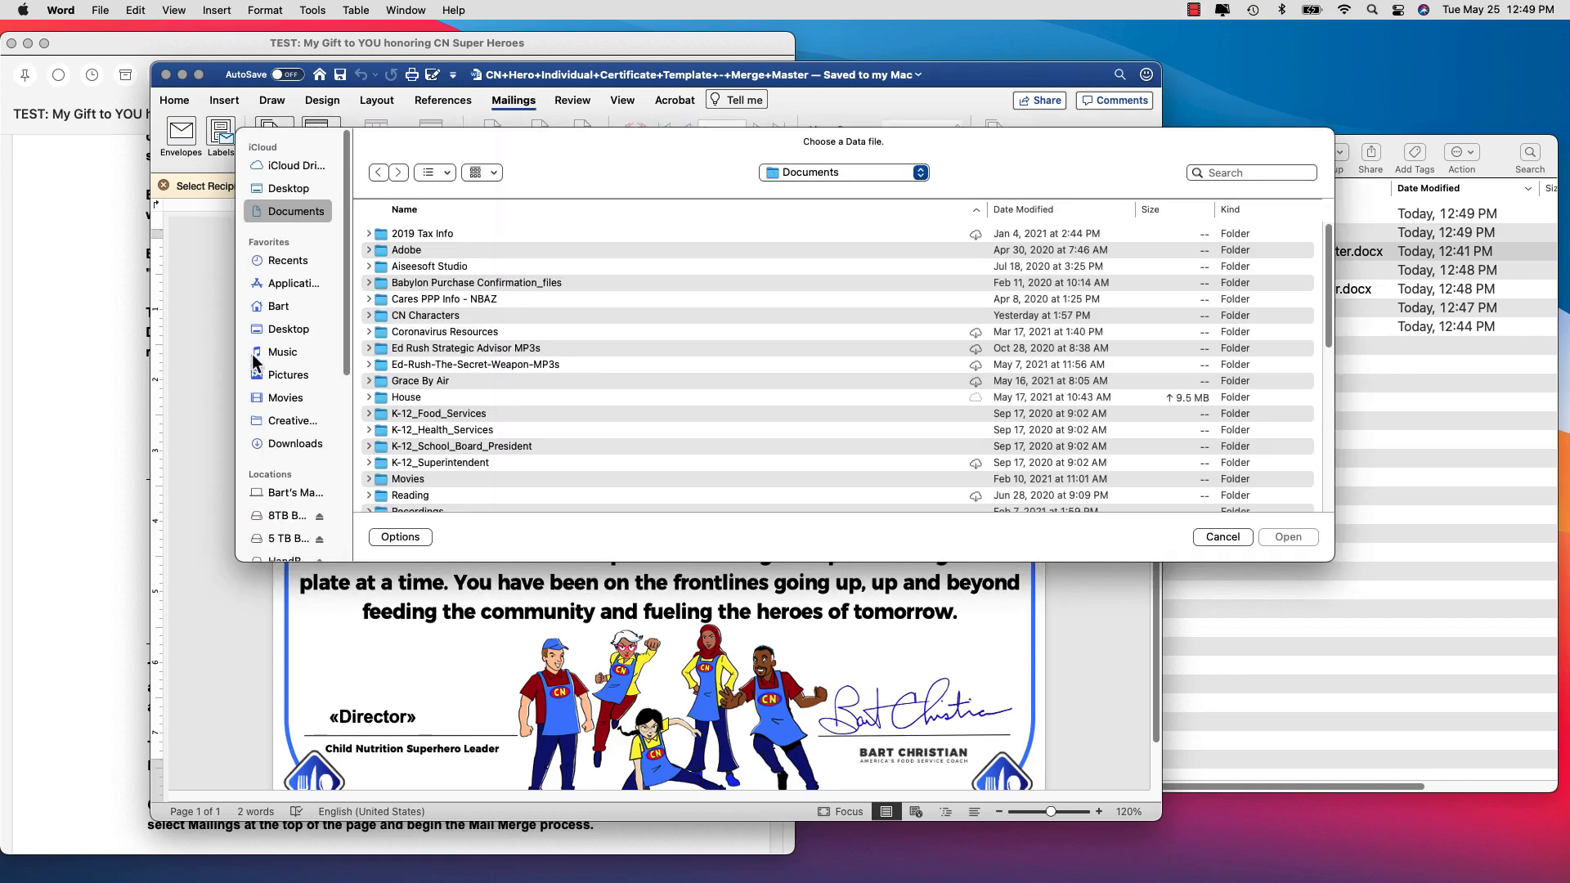
left_click(305, 448)
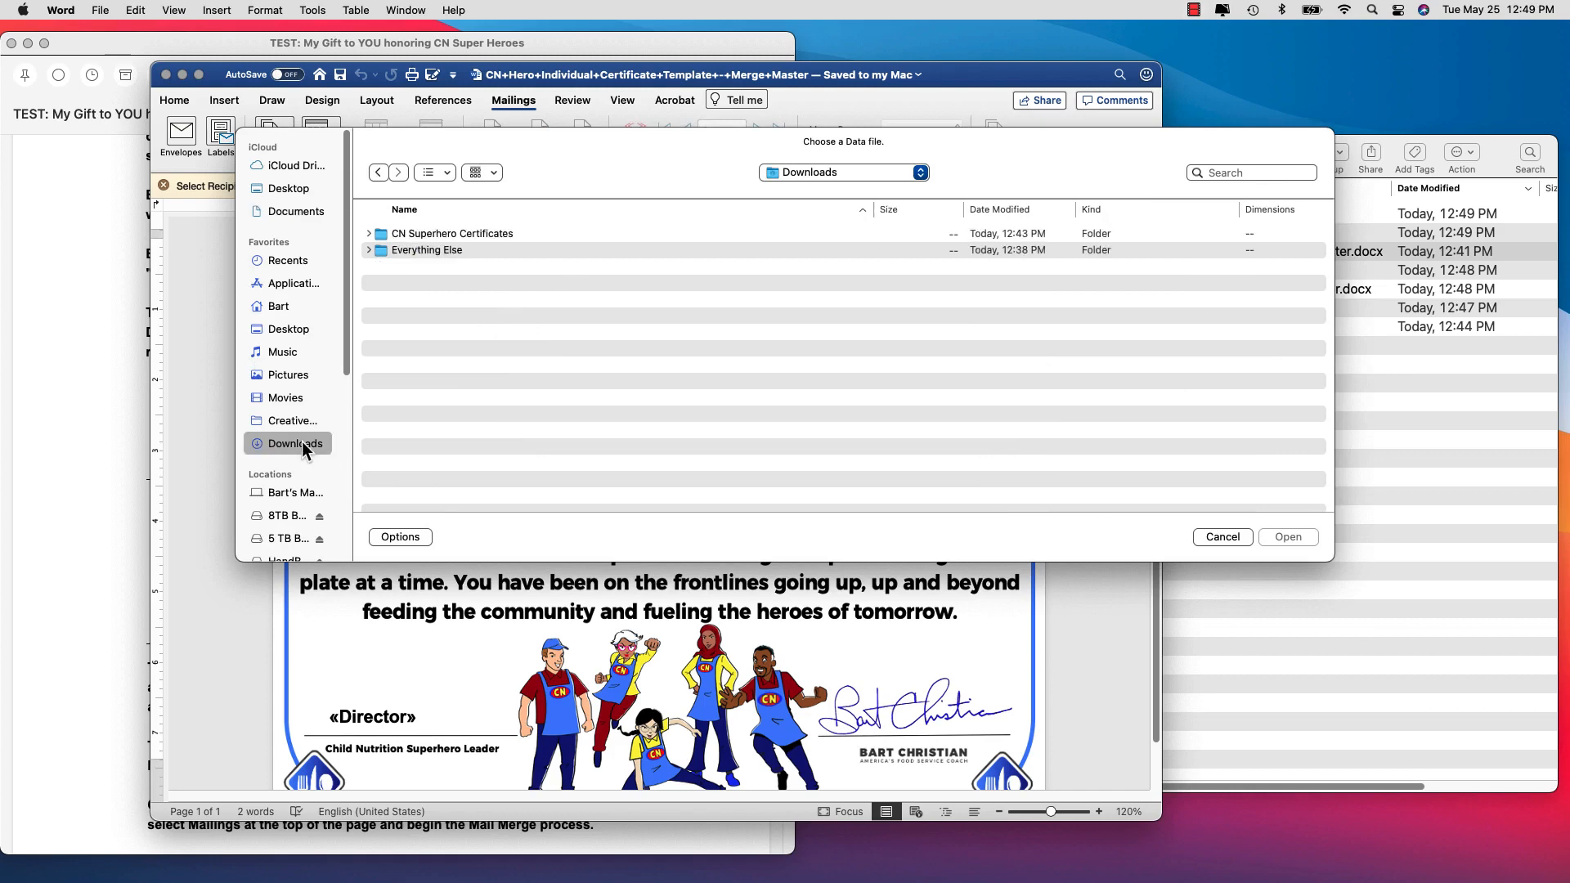
double_click(397, 233)
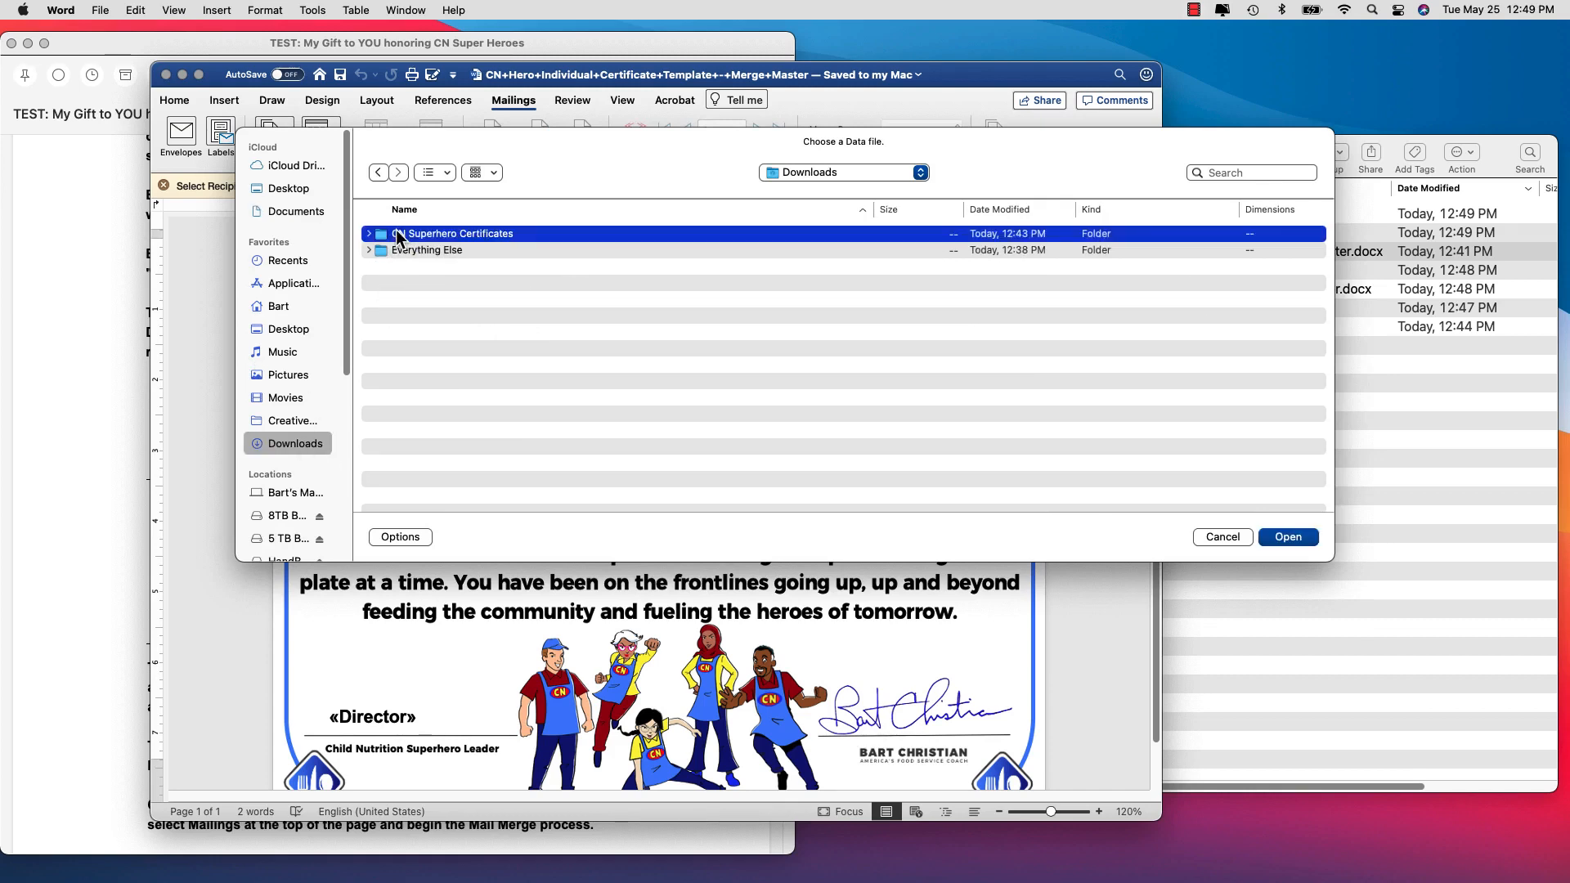
double_click(405, 250)
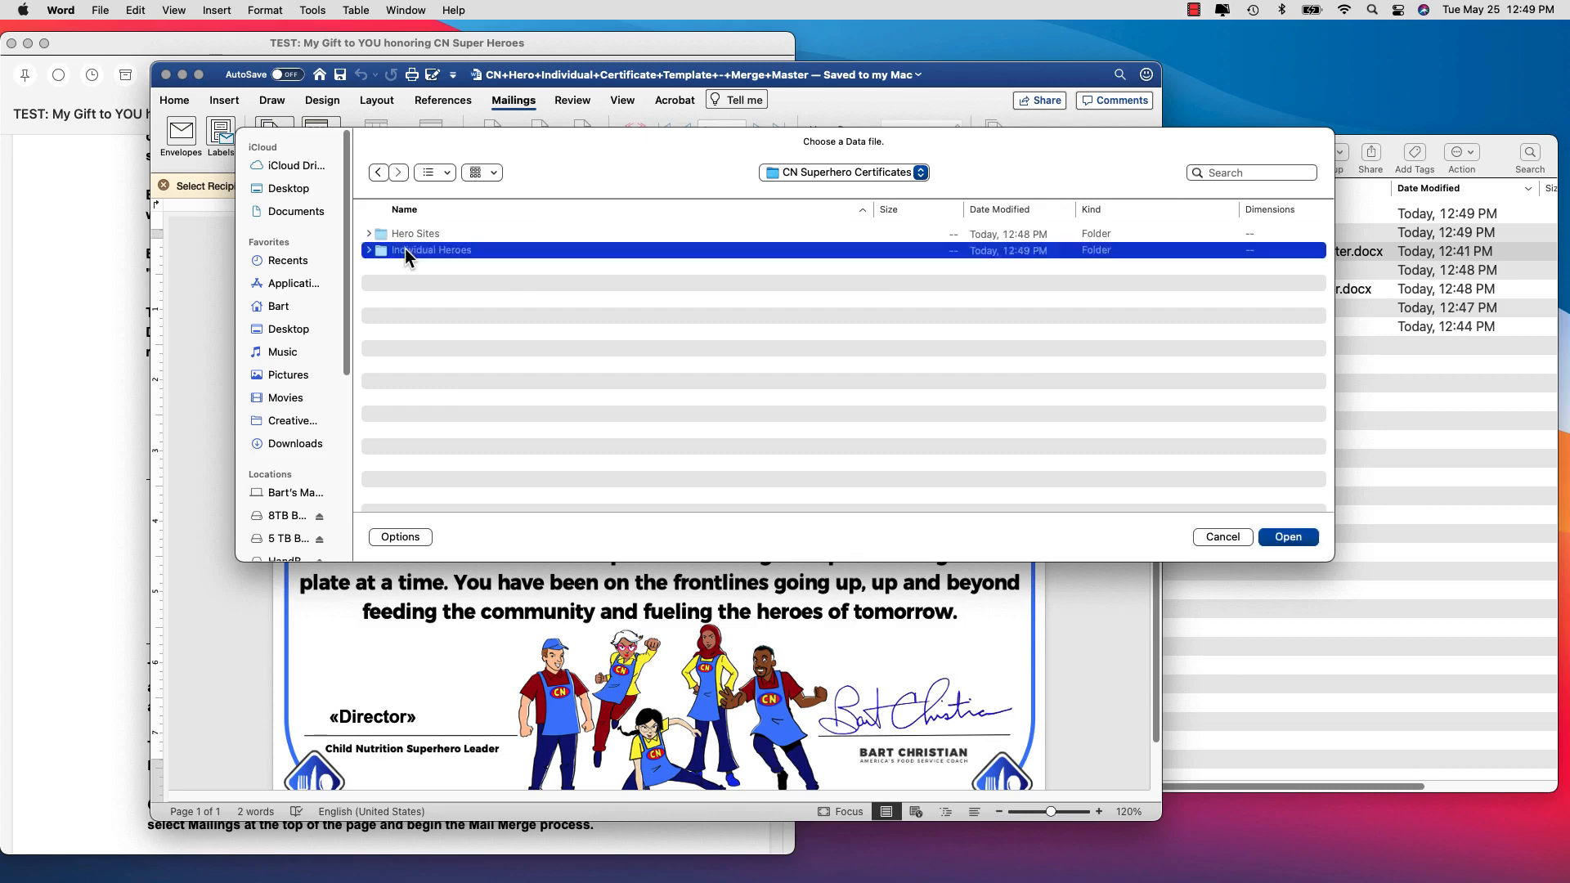
double_click(420, 250)
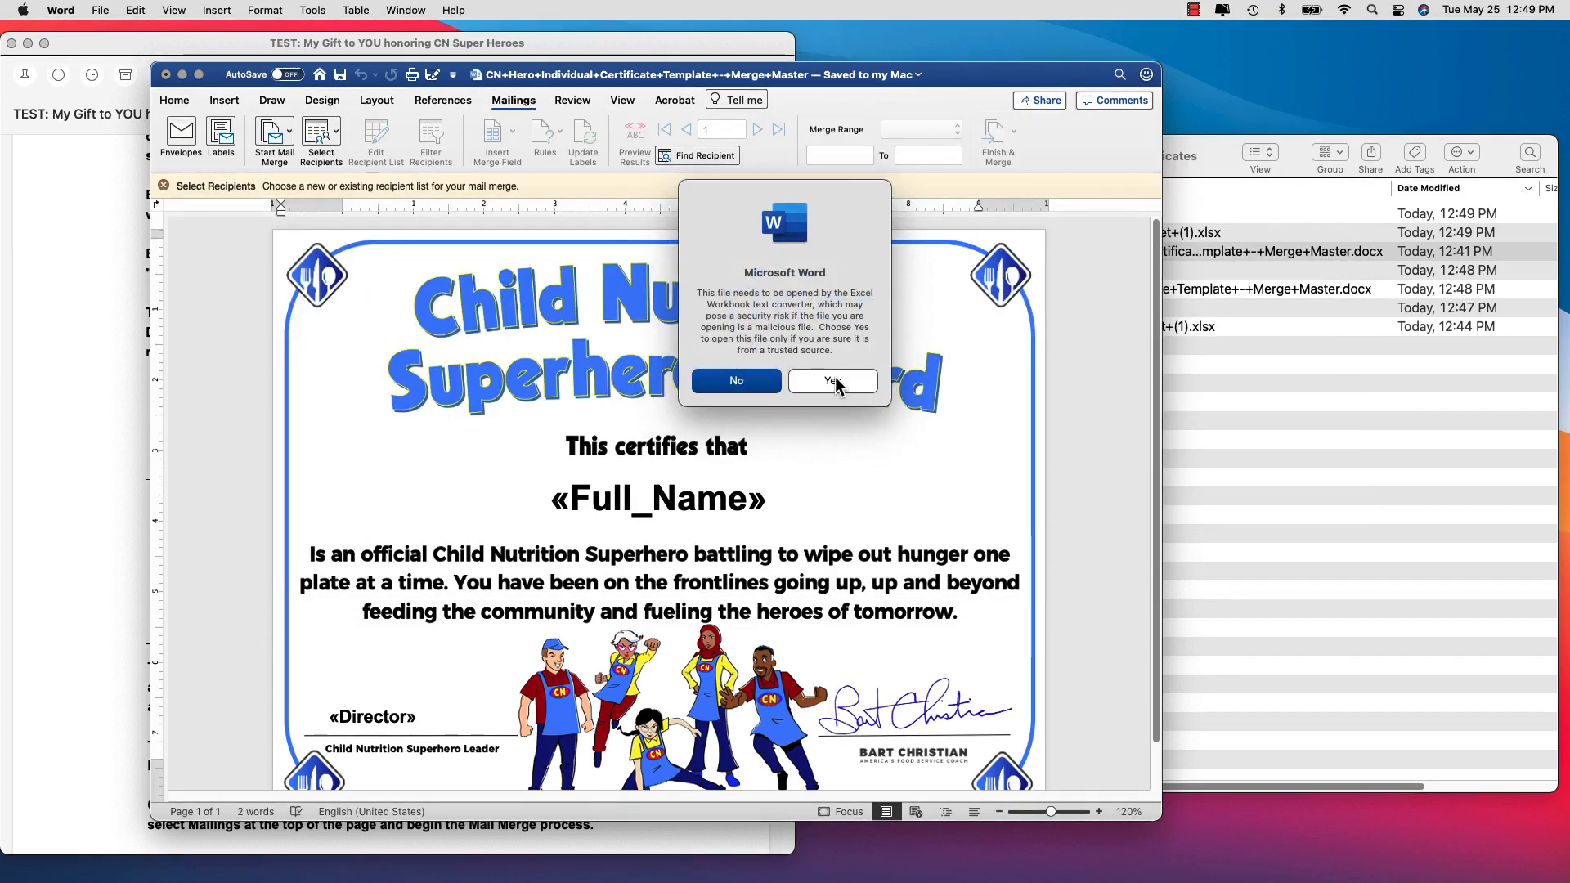
left_click(834, 382)
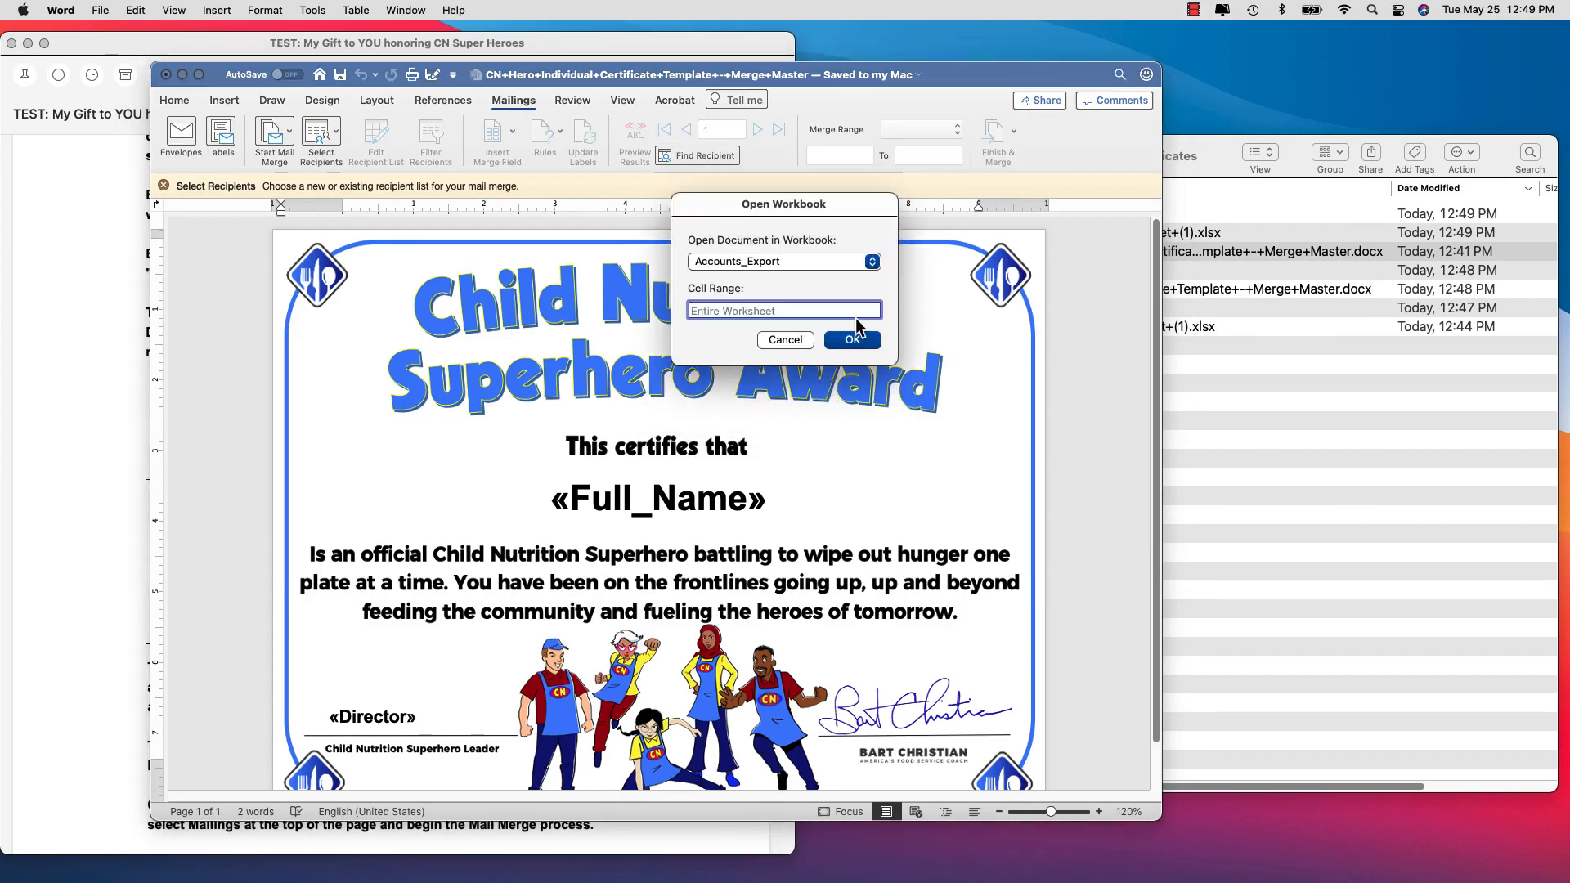
left_click(857, 340)
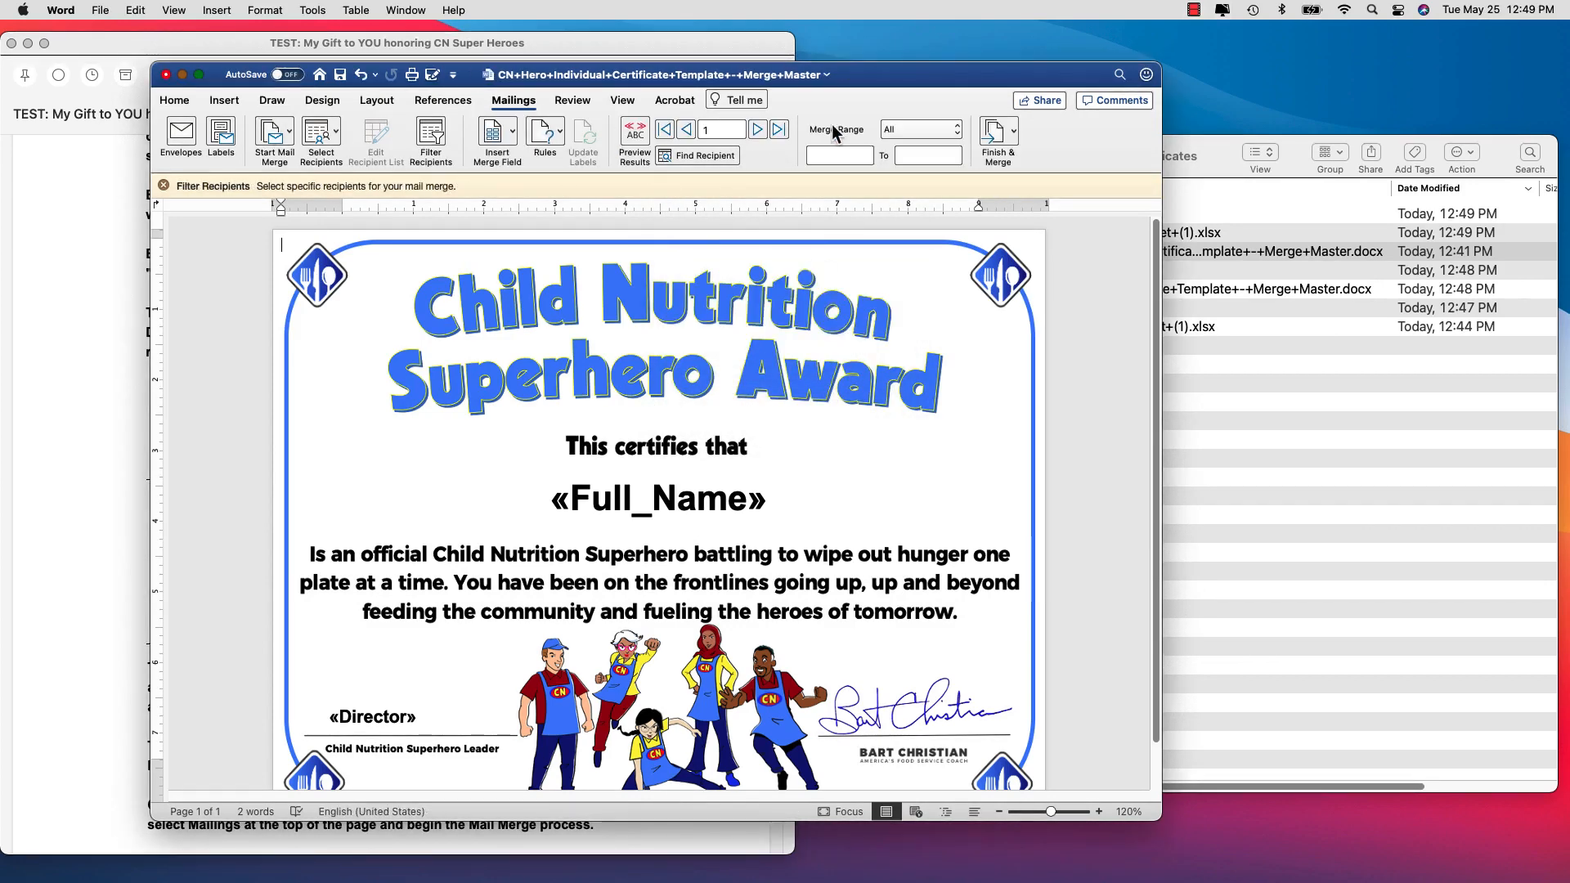
Finish the merge as individual documents and review the four certificates against the template
left_click(998, 140)
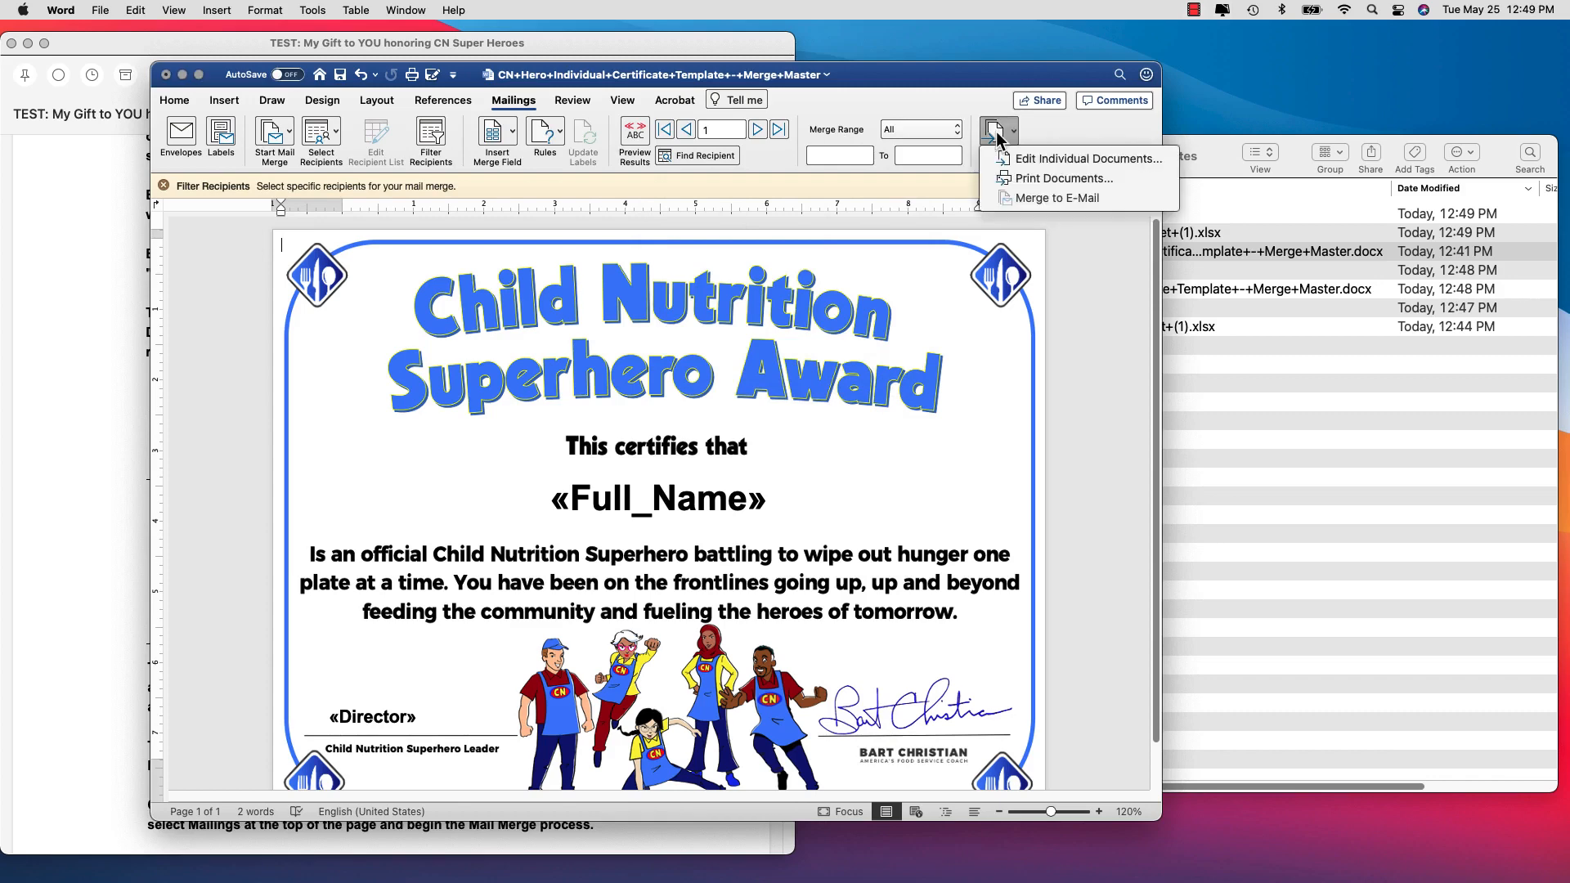
left_click(1025, 161)
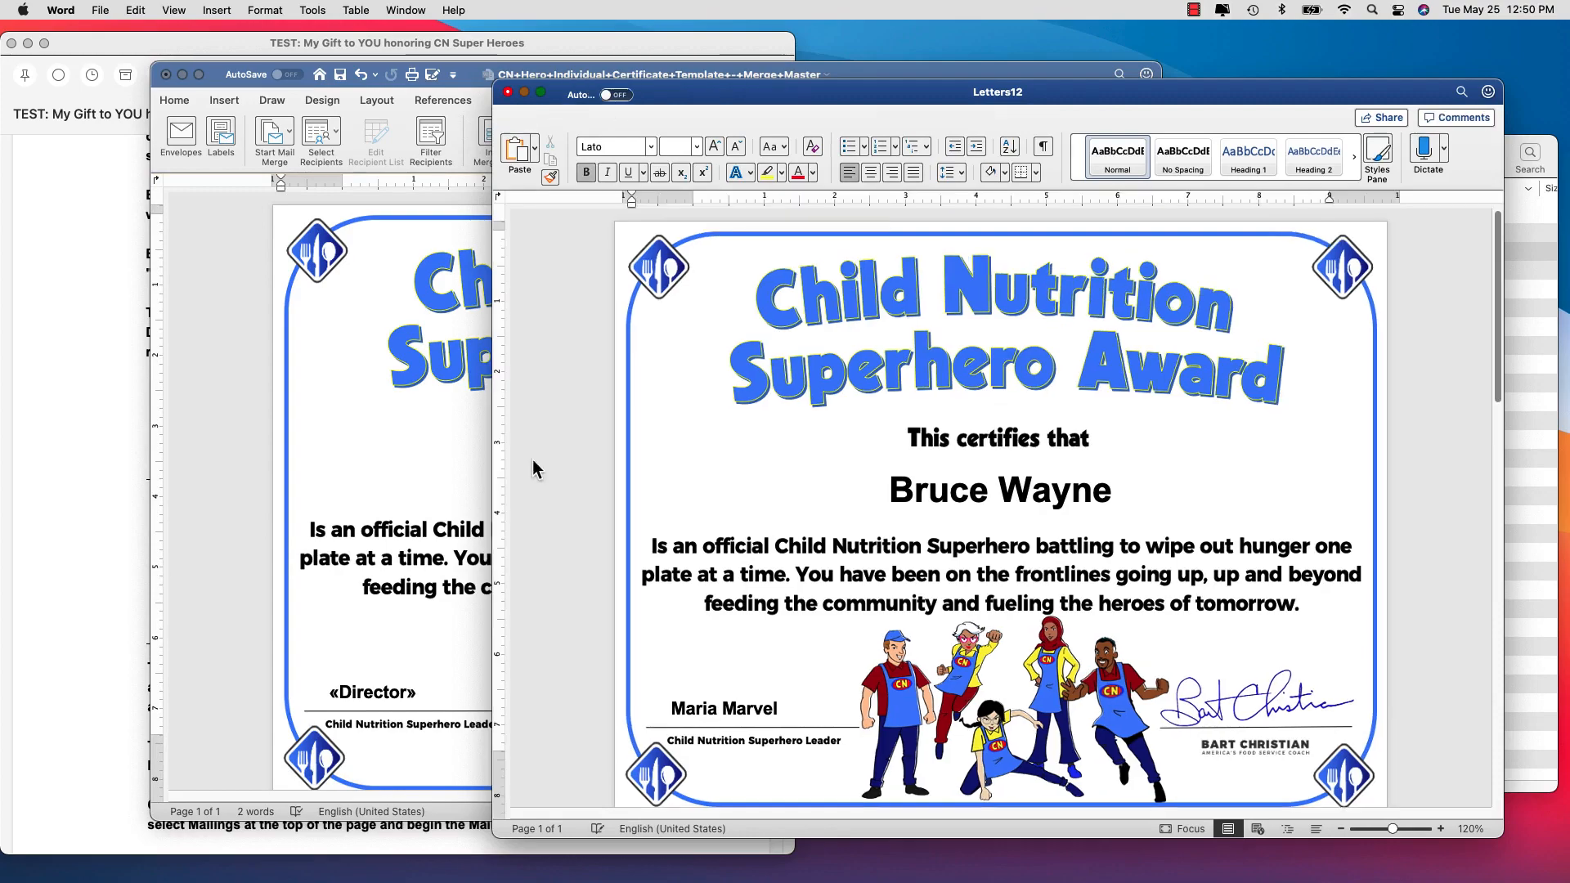
scroll(540, 493, "down", 10)
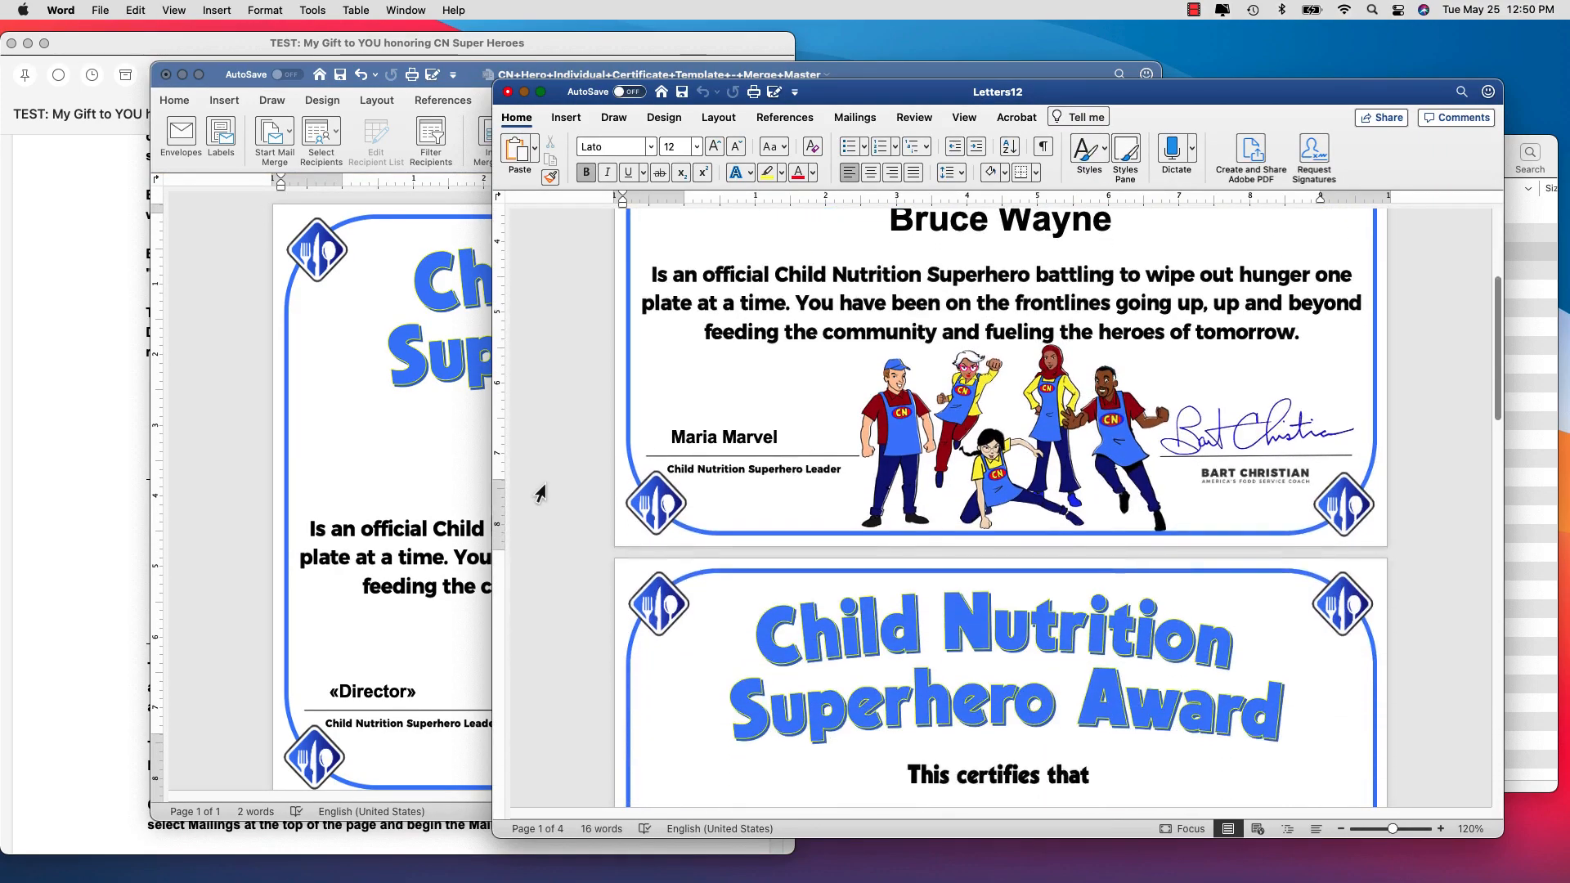
scroll(540, 493, "down", 10)
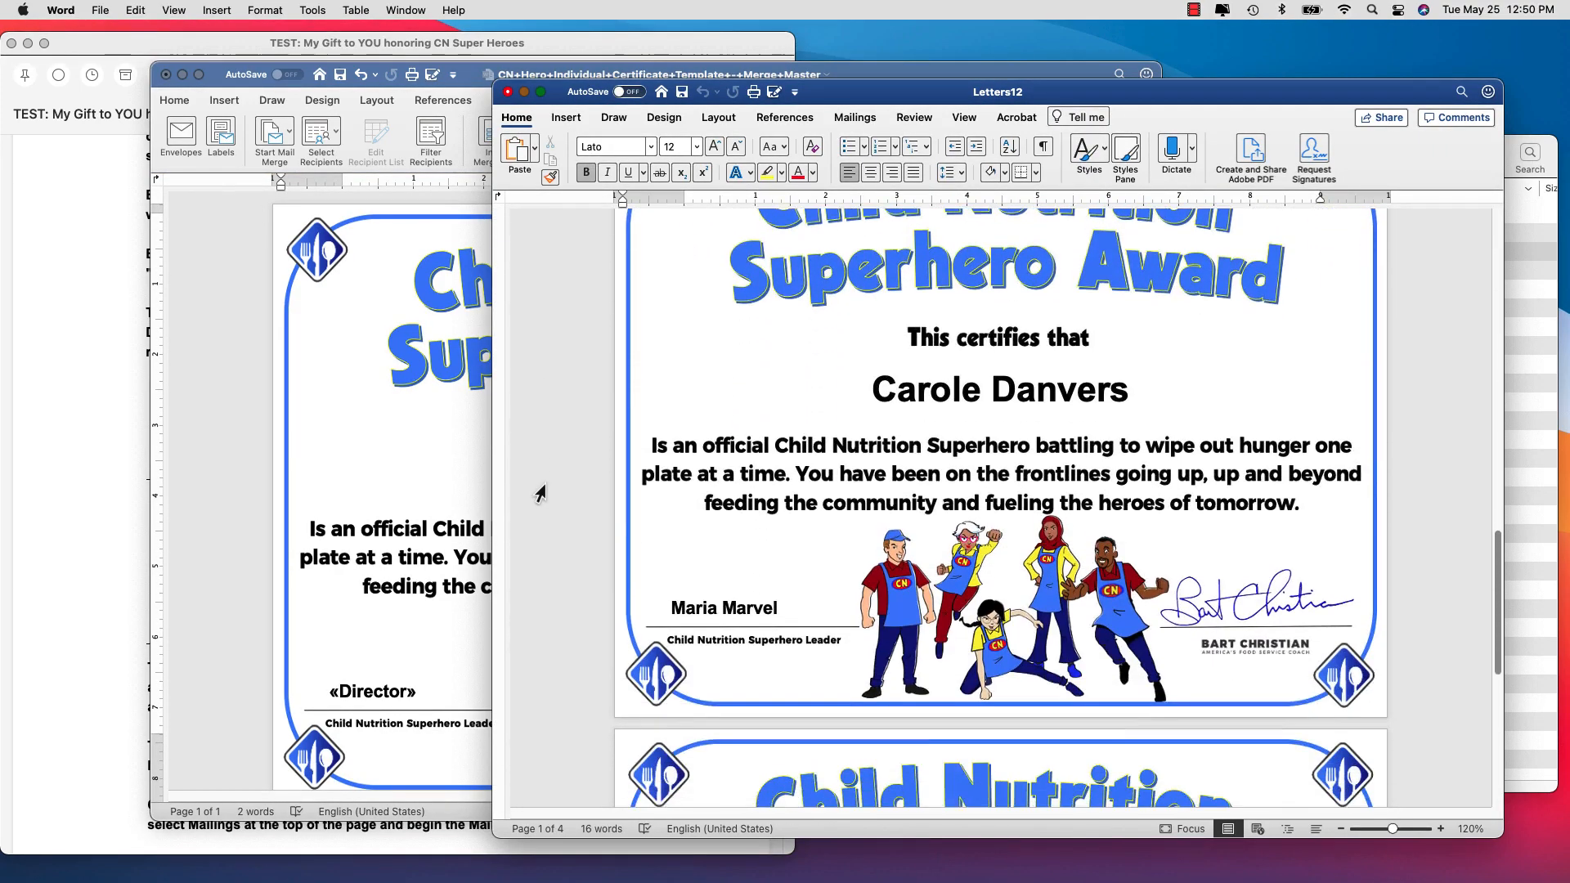
scroll(541, 492, "down", 10)
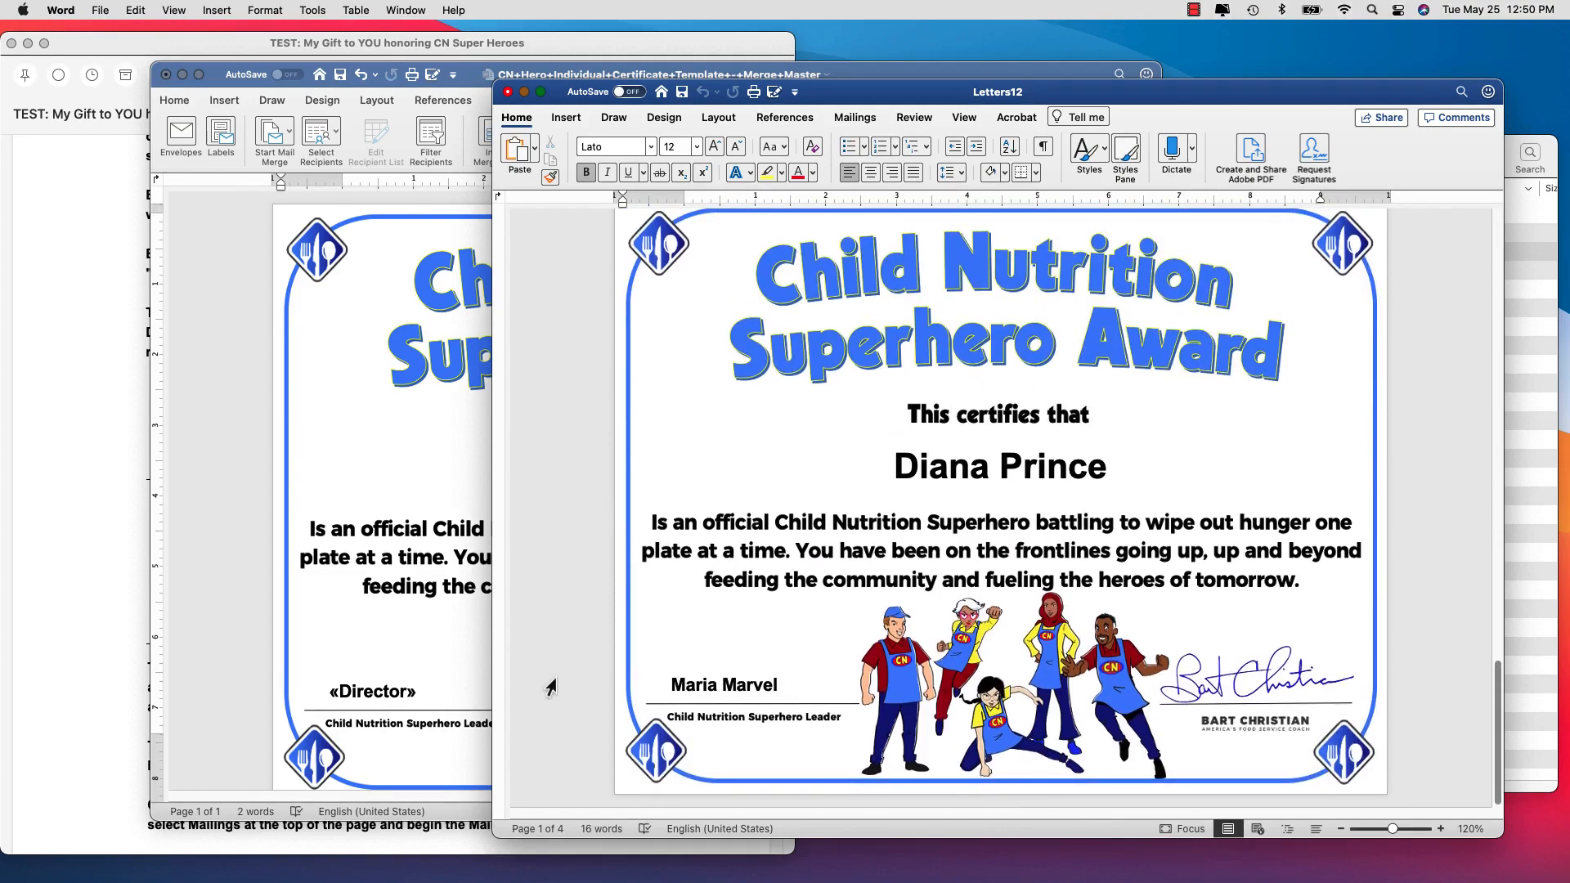
scroll(550, 685, "up", 8)
scroll(550, 685, "up", 8)
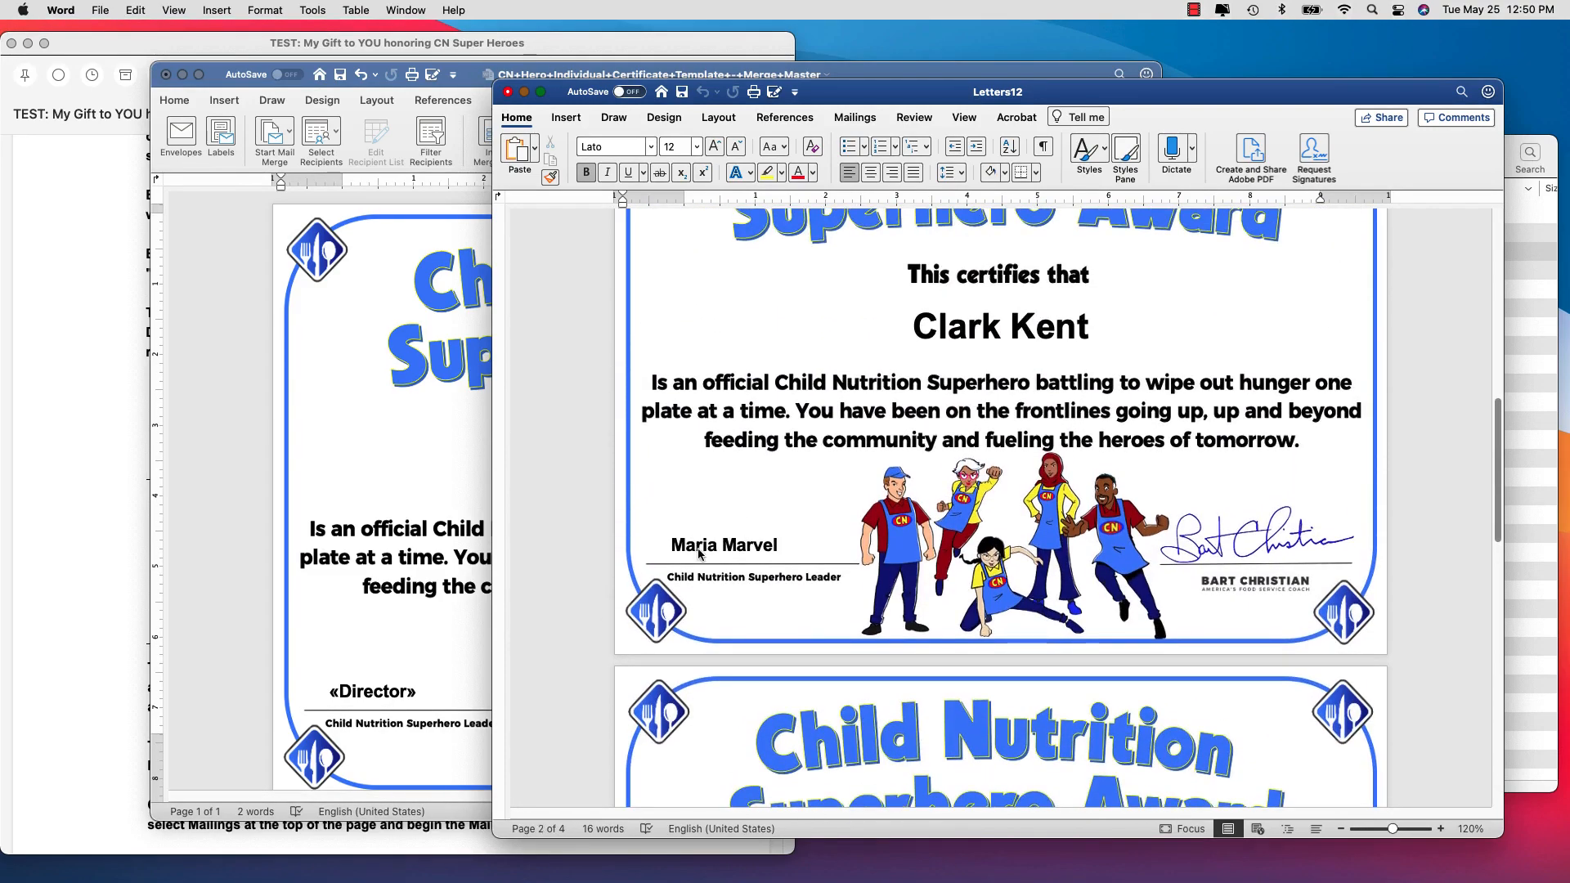
left_click(421, 638)
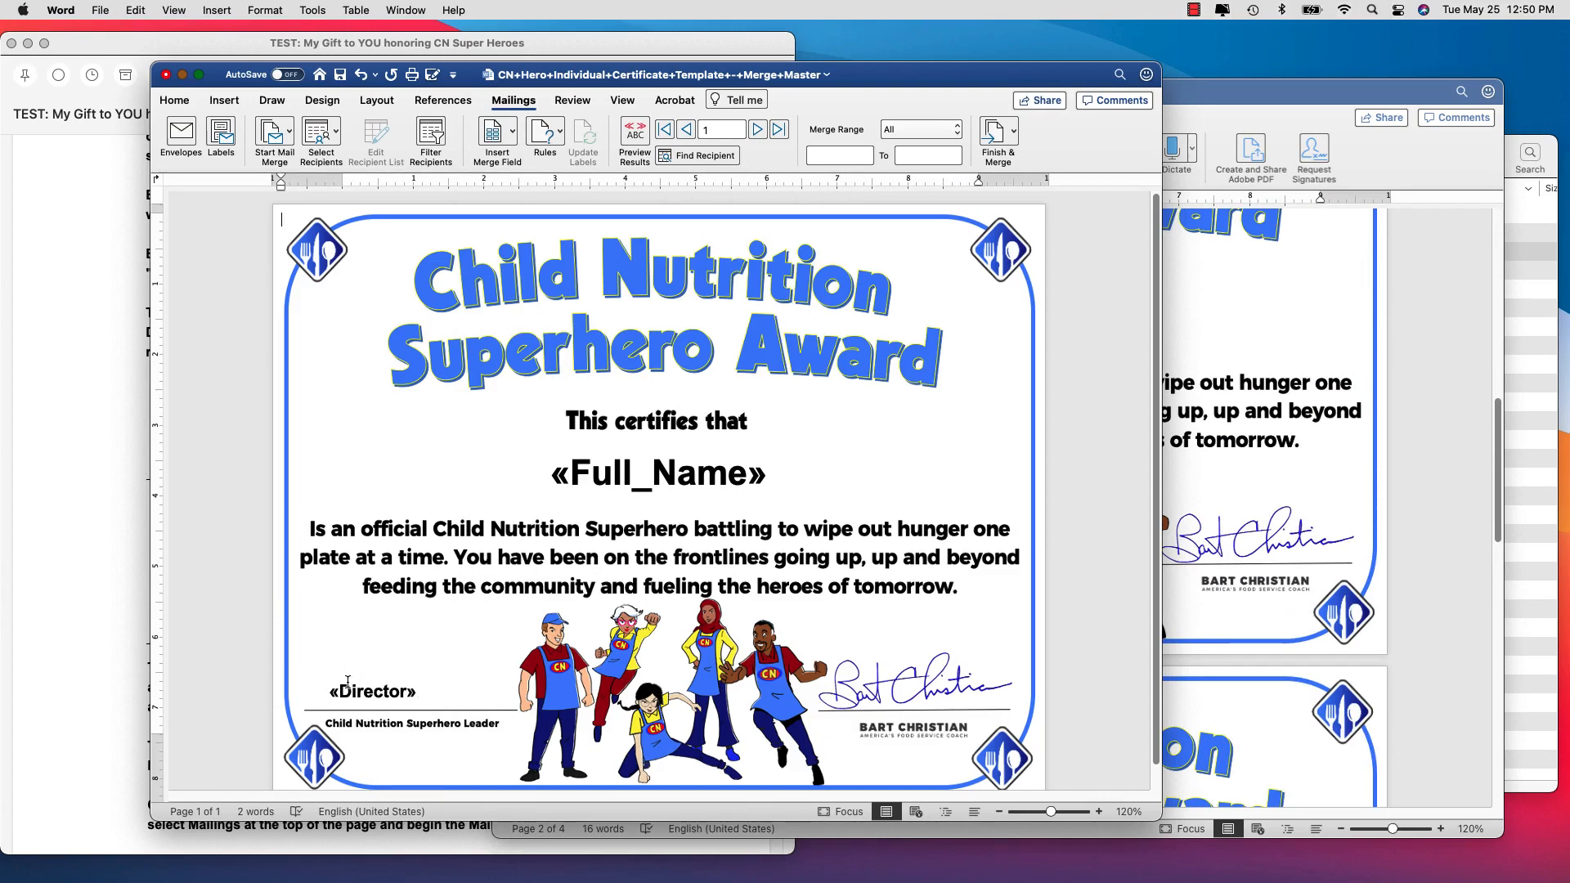
left_click(1166, 353)
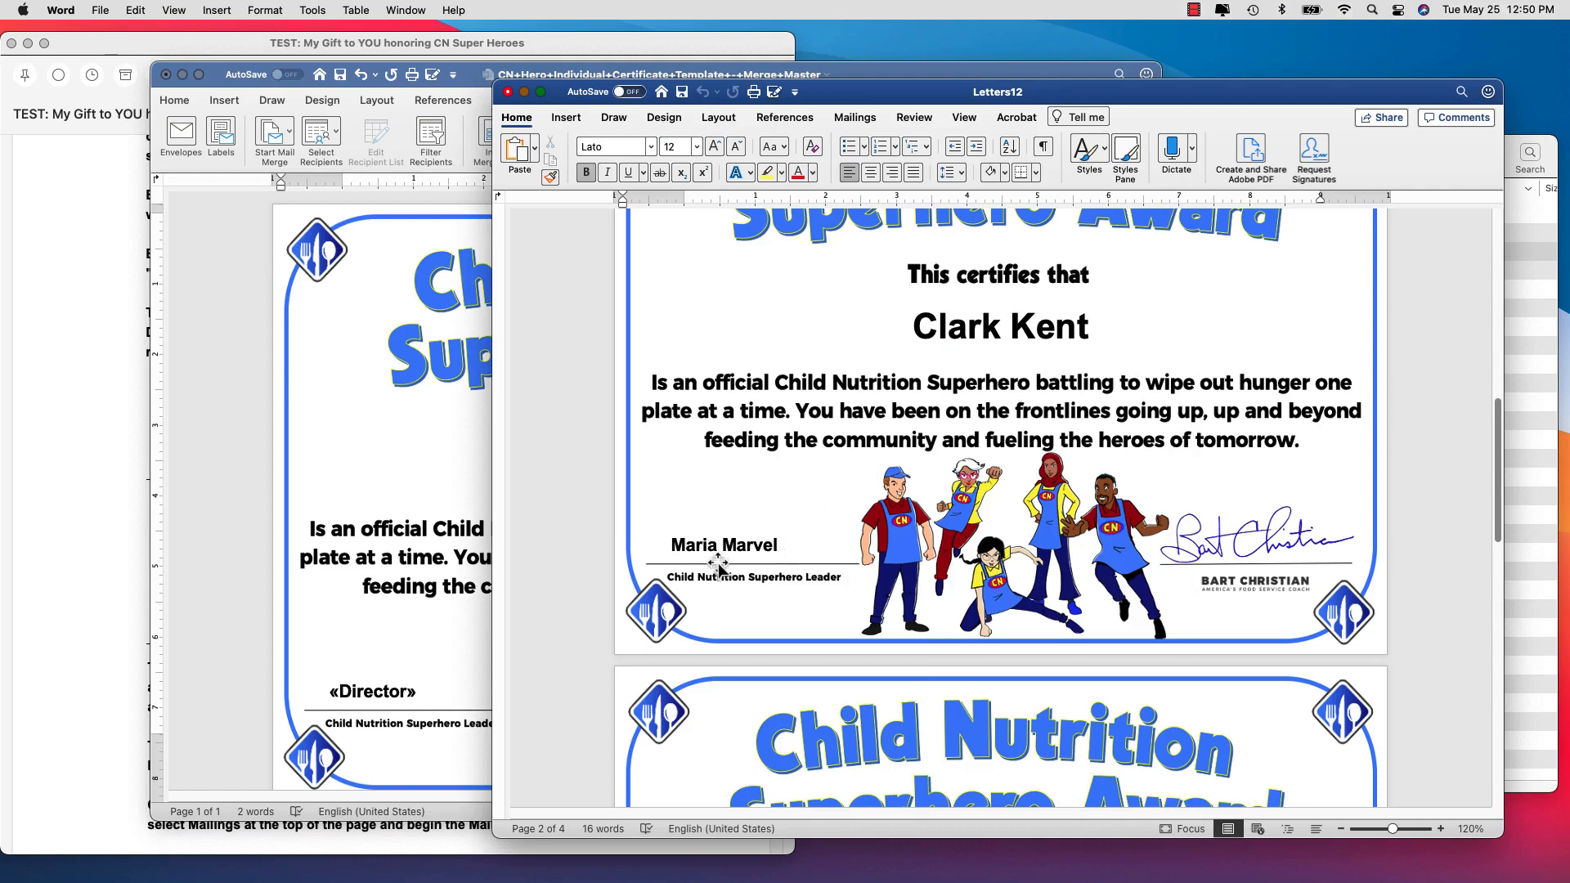
left_click(460, 650)
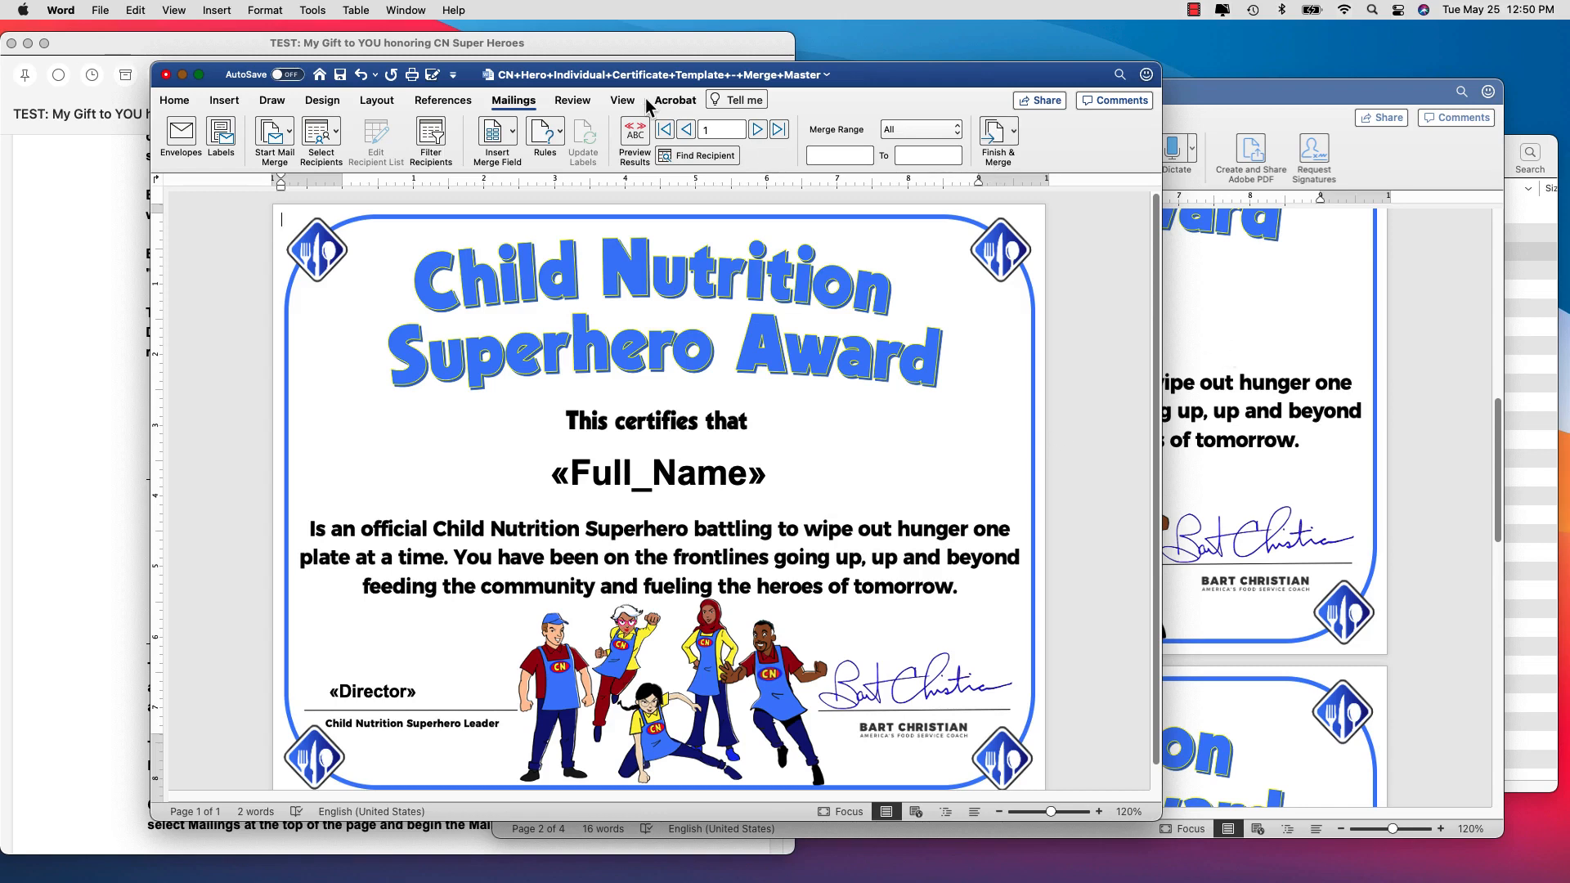
Save the merged Letters document under the name 'My Staff' and check it in Finder
left_click(1297, 121)
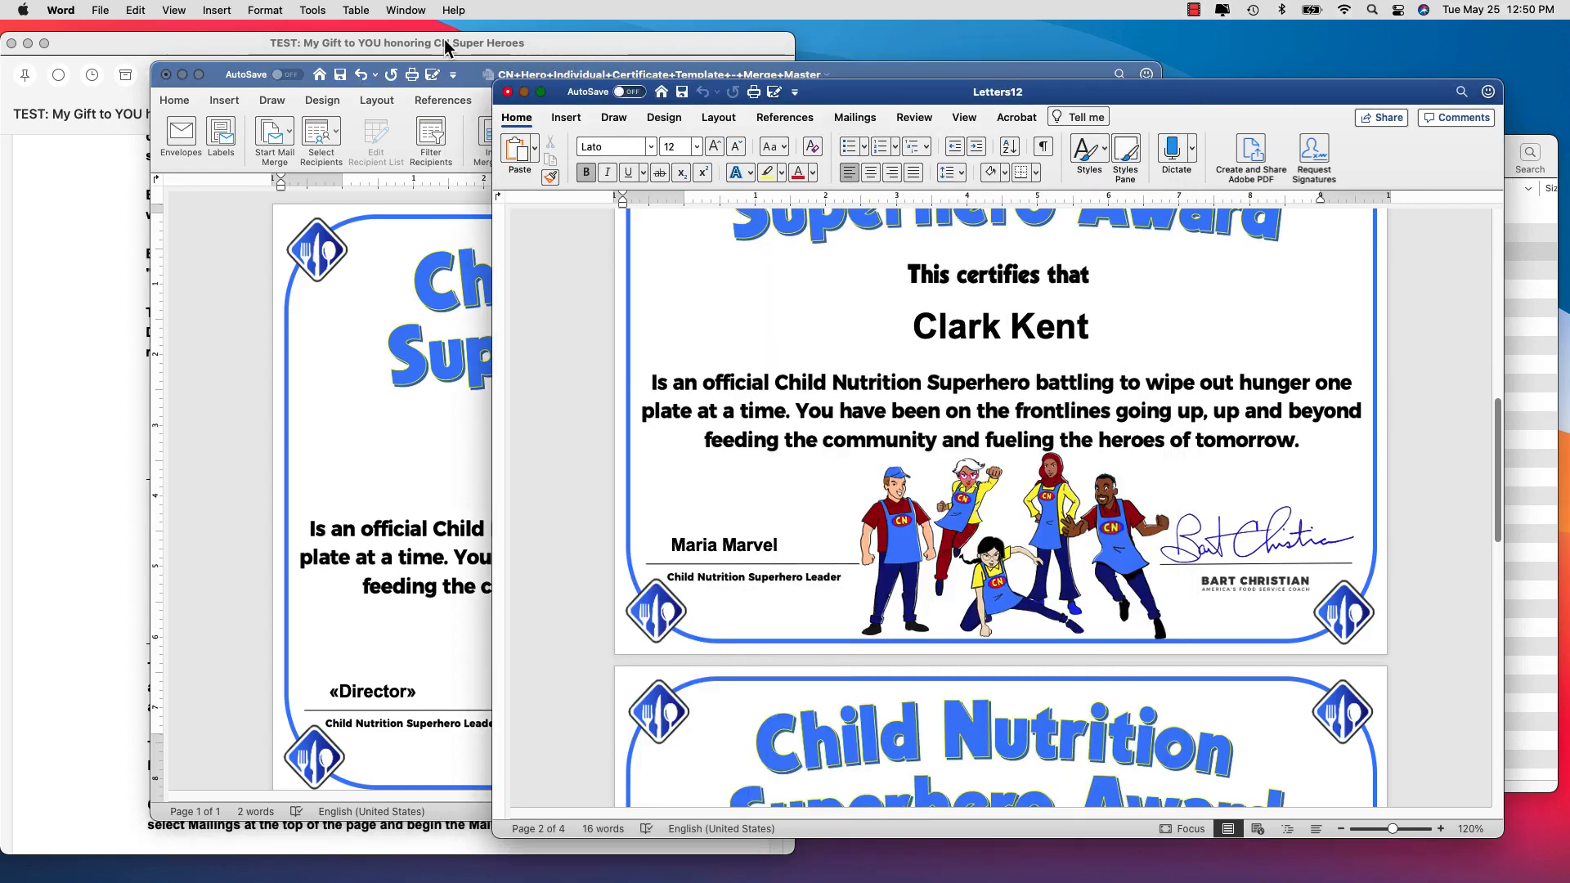
left_click(104, 12)
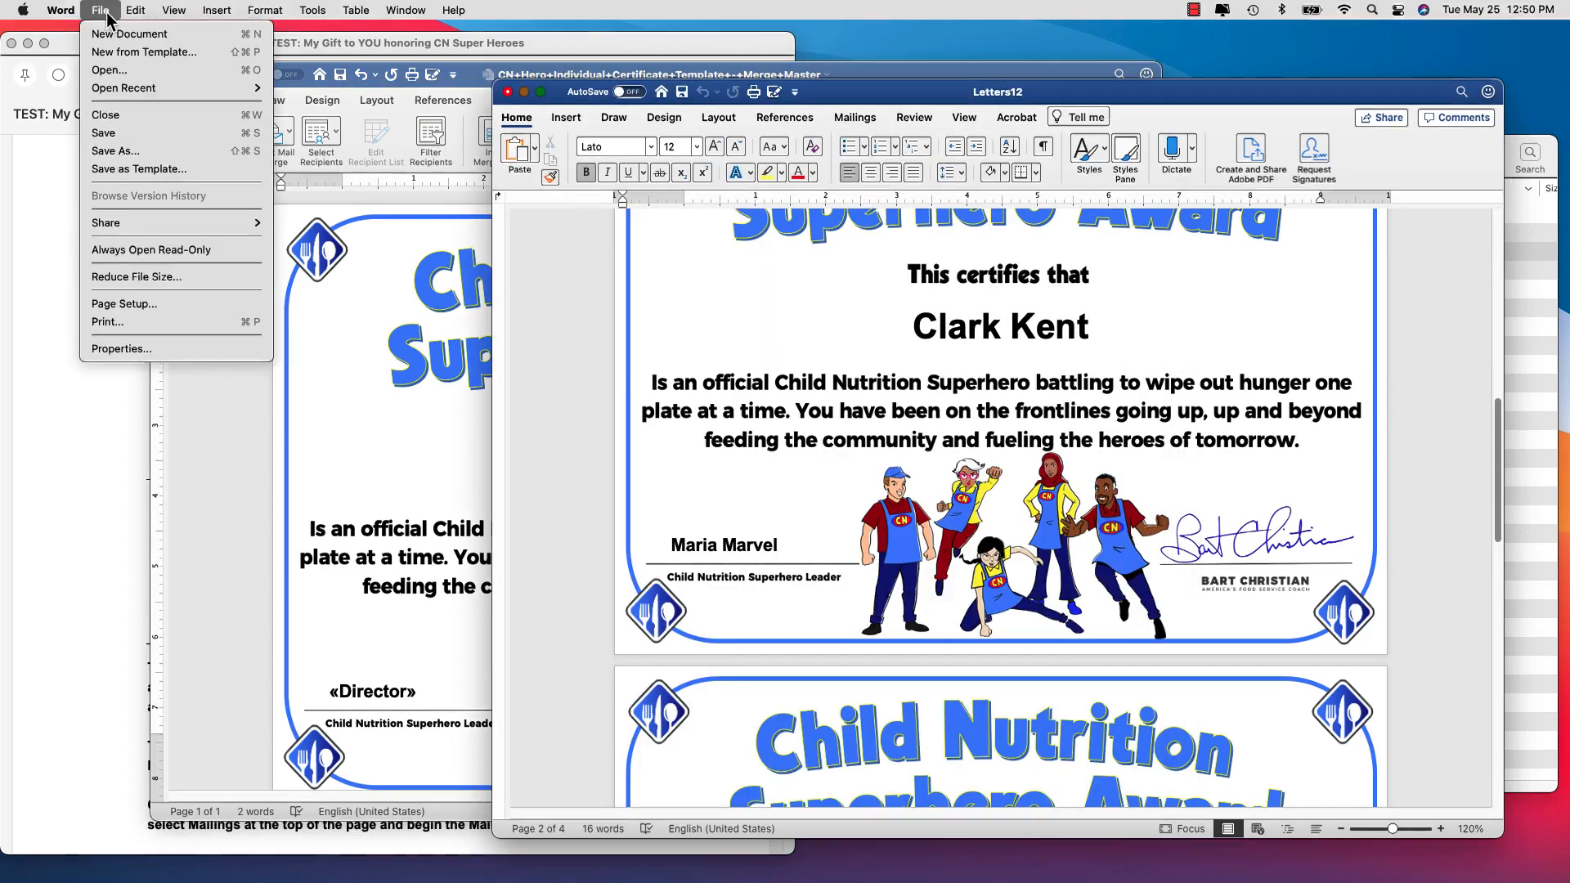
left_click(129, 152)
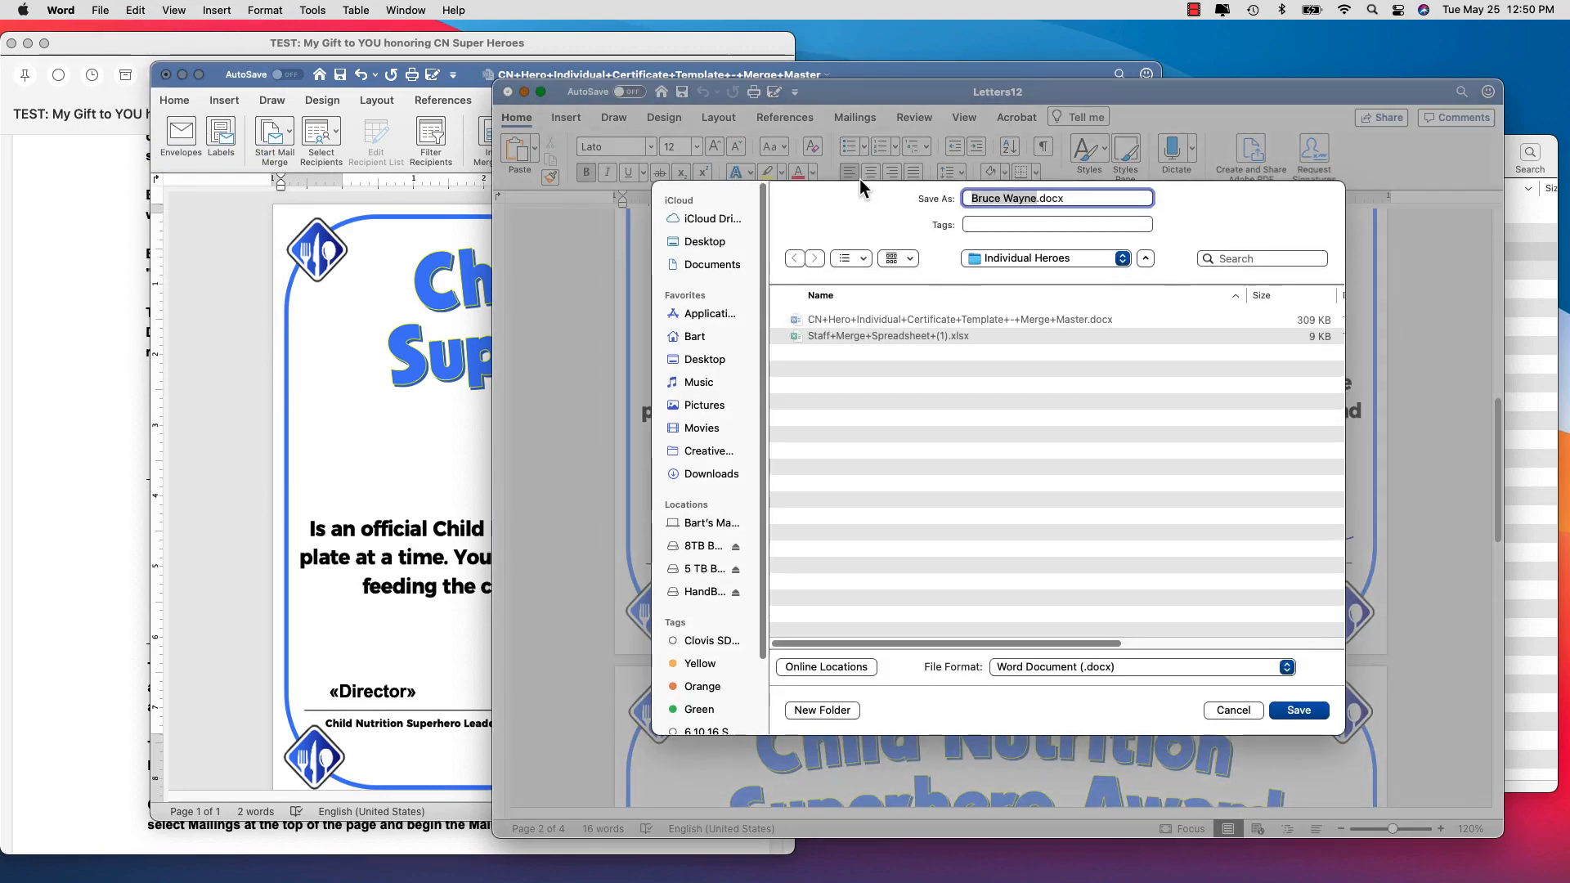
type("My Sta")
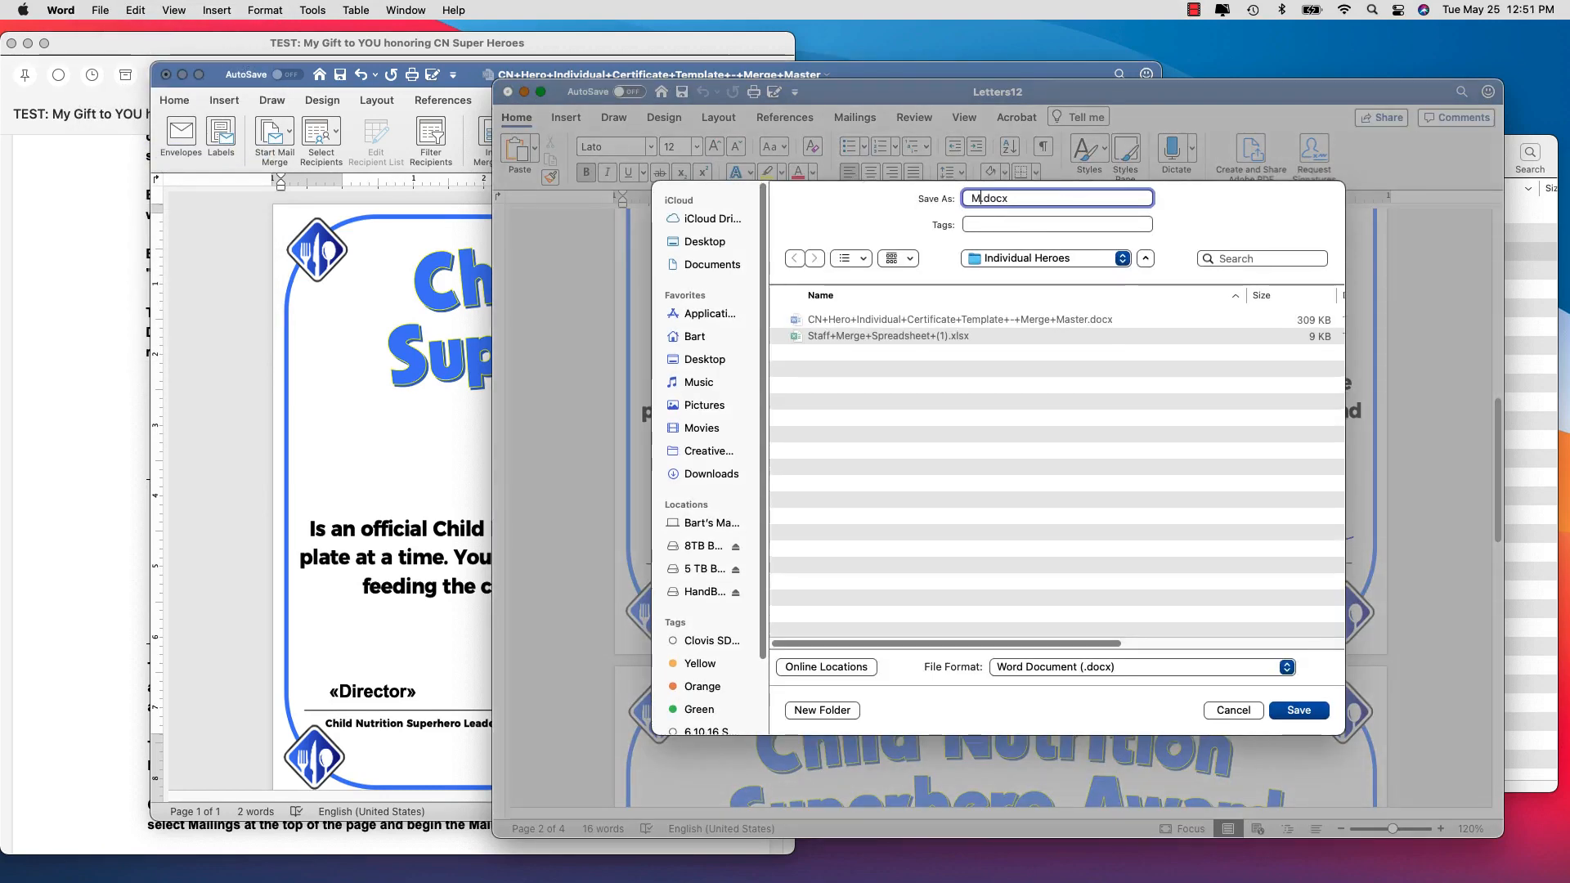
type("ff")
left_click(1300, 712)
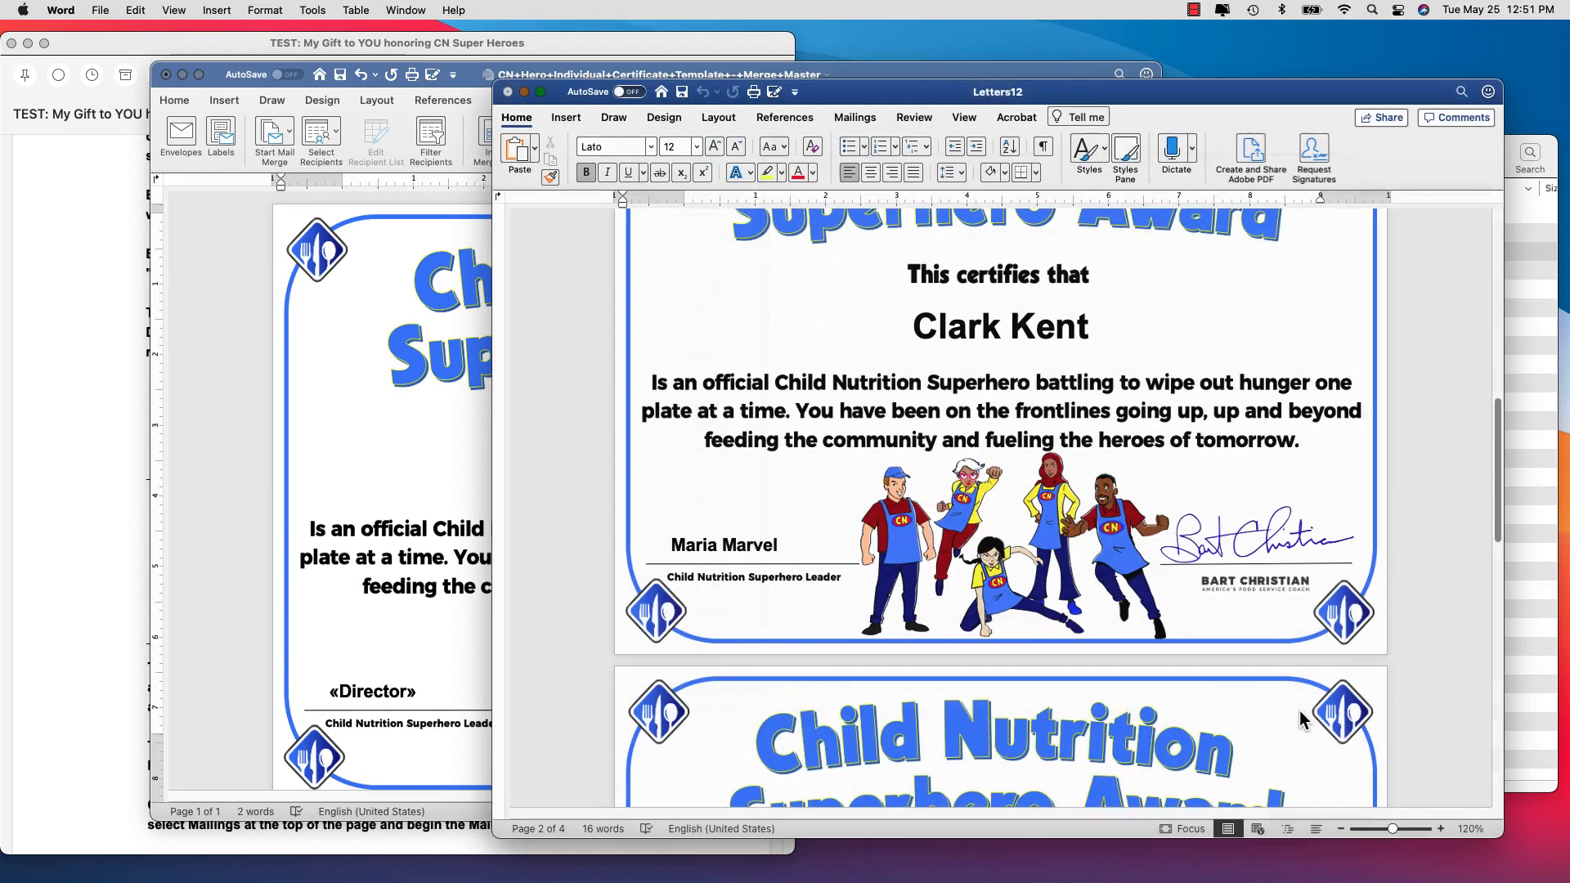
left_click(1526, 453)
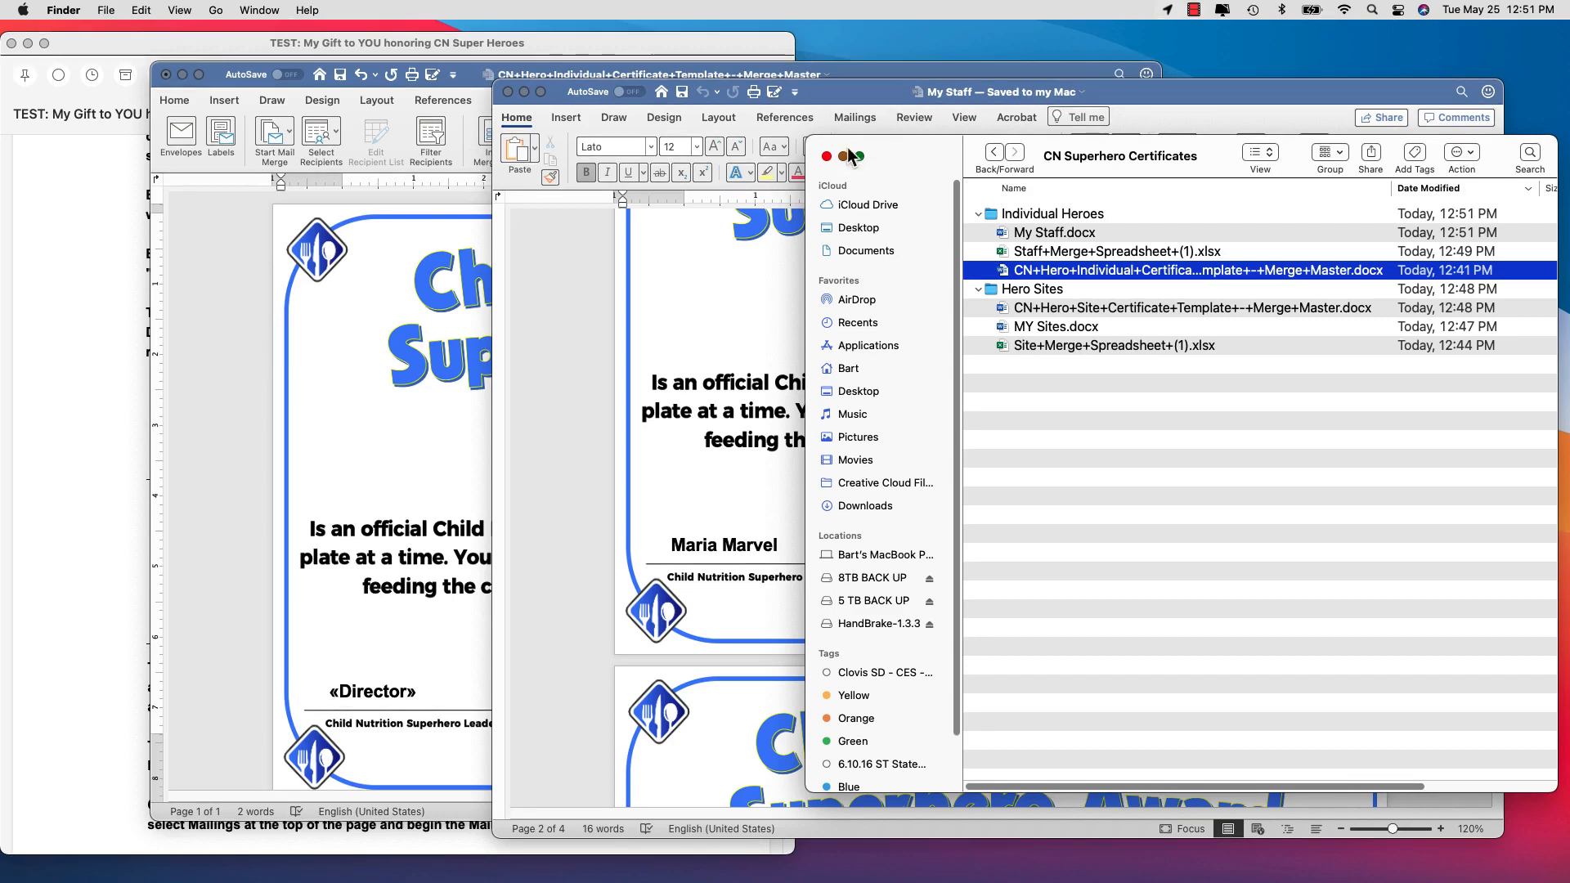
Close the Finder folder and My Staff document, then move the template window right
left_click(826, 156)
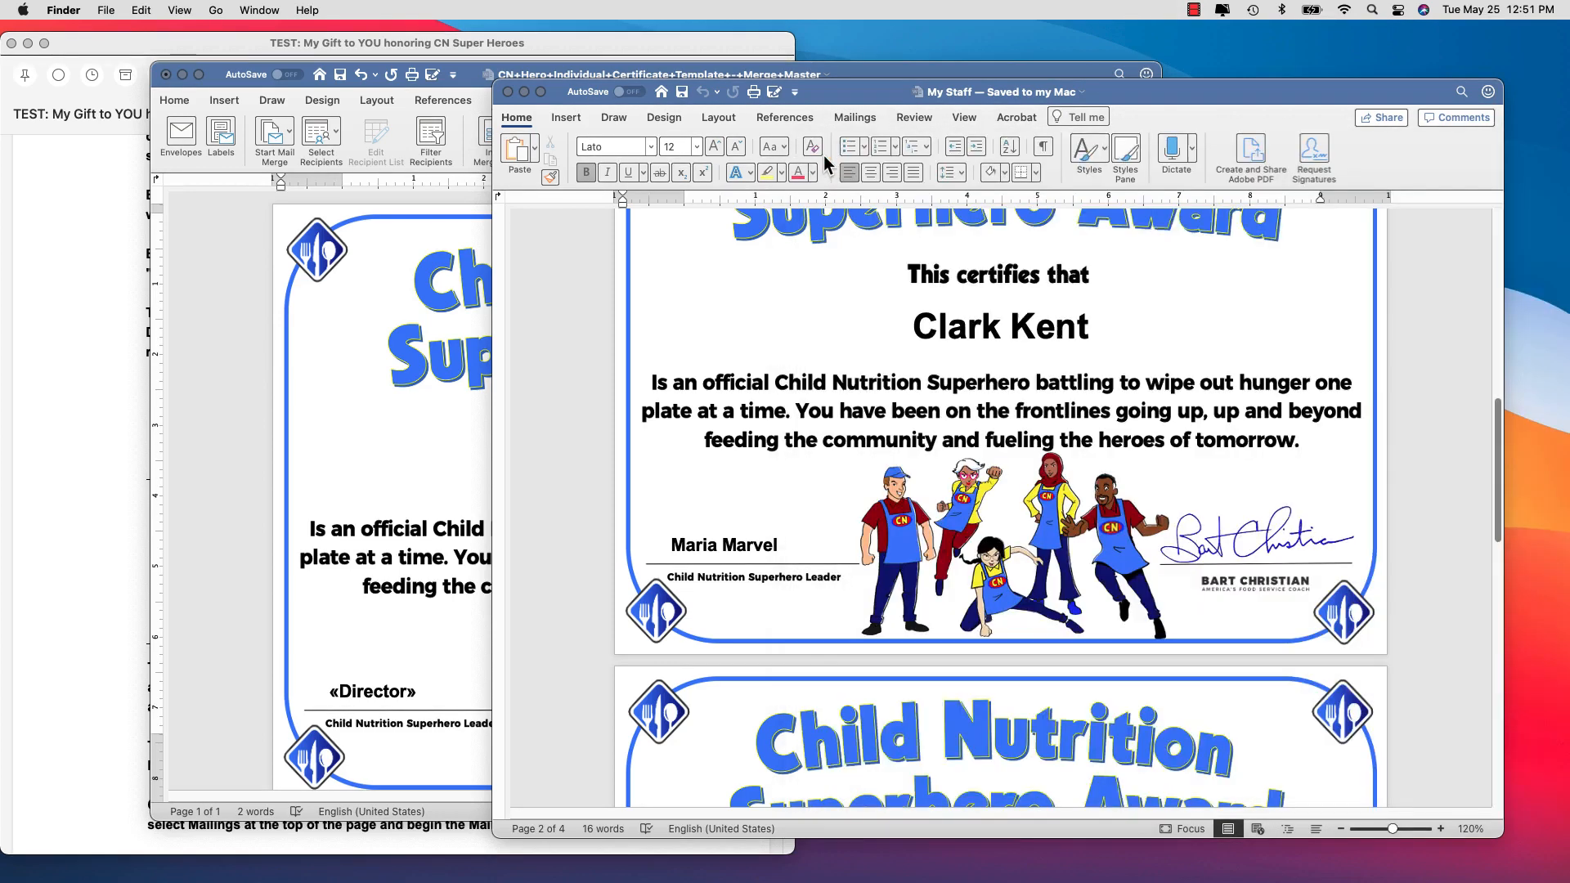
left_click(508, 93)
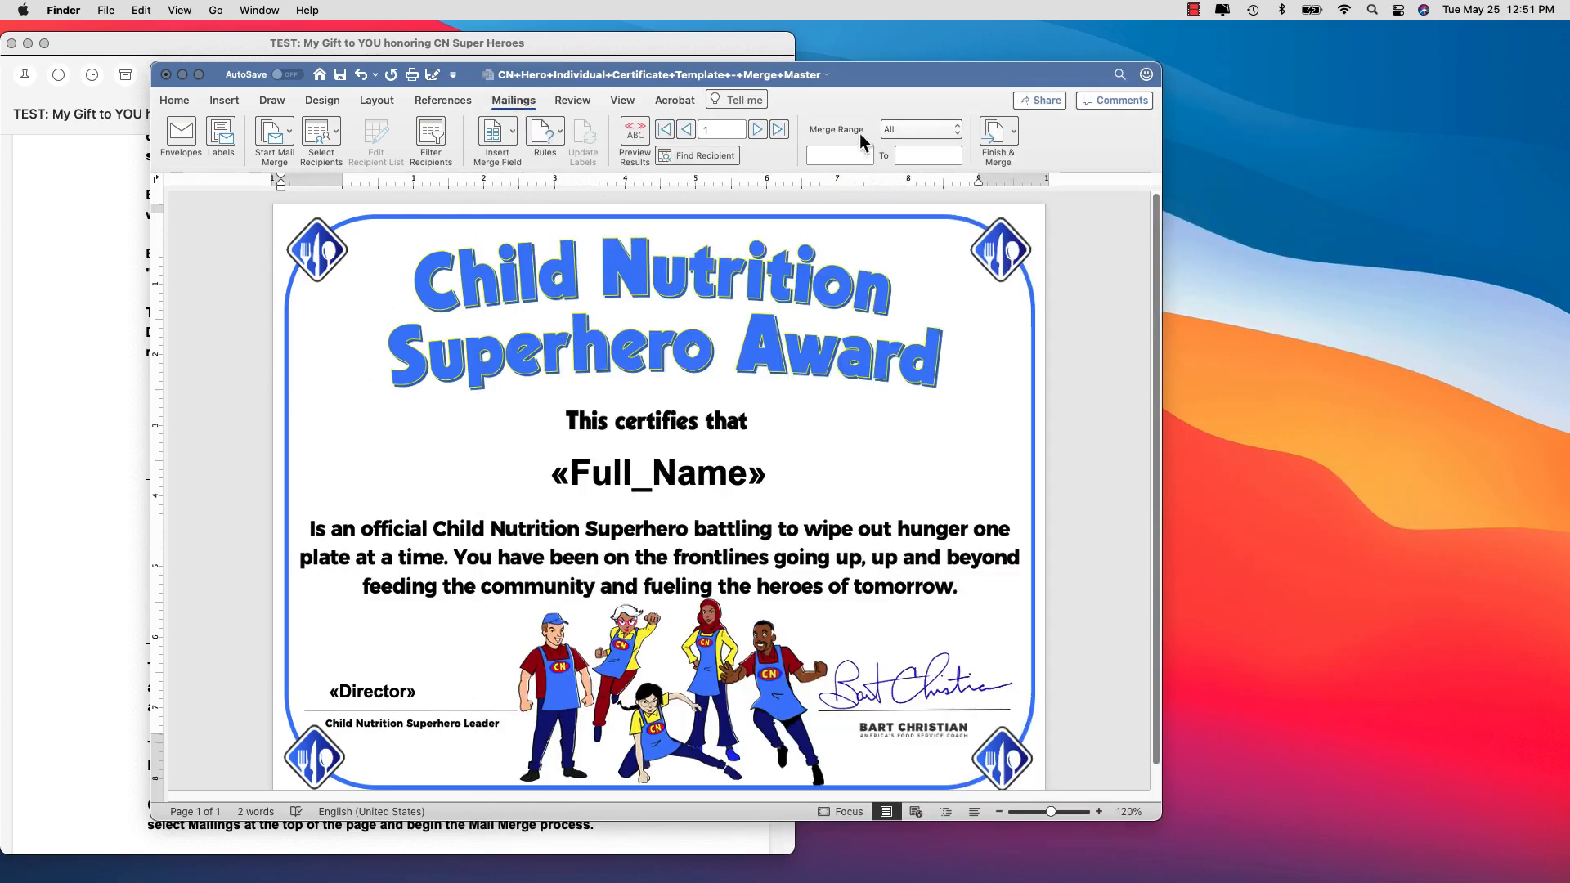
left_click_drag(890, 76, 1214, 80)
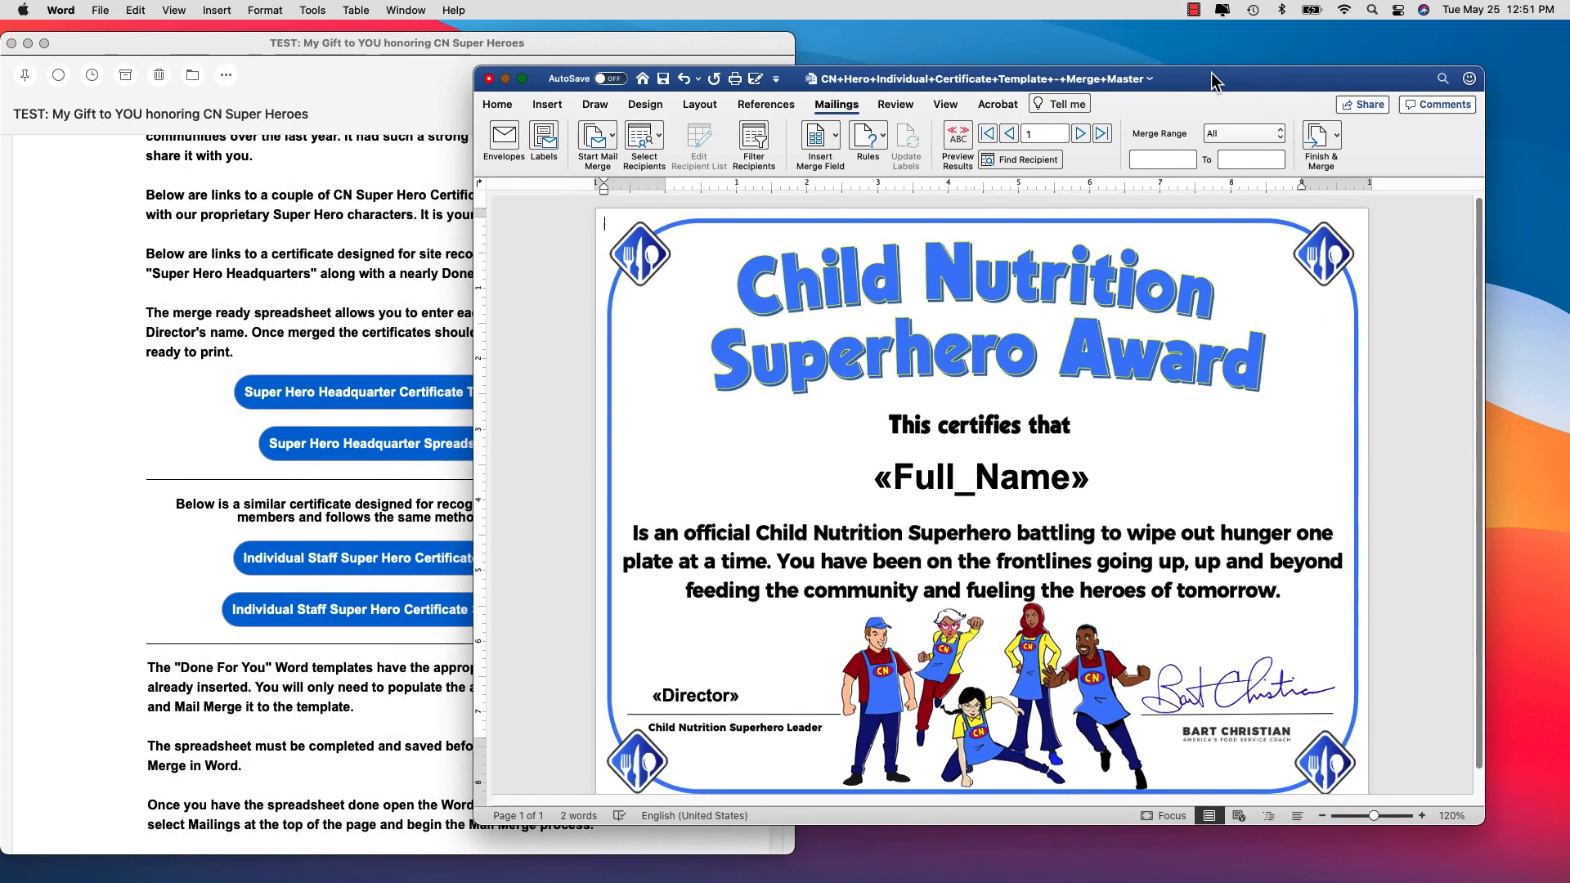